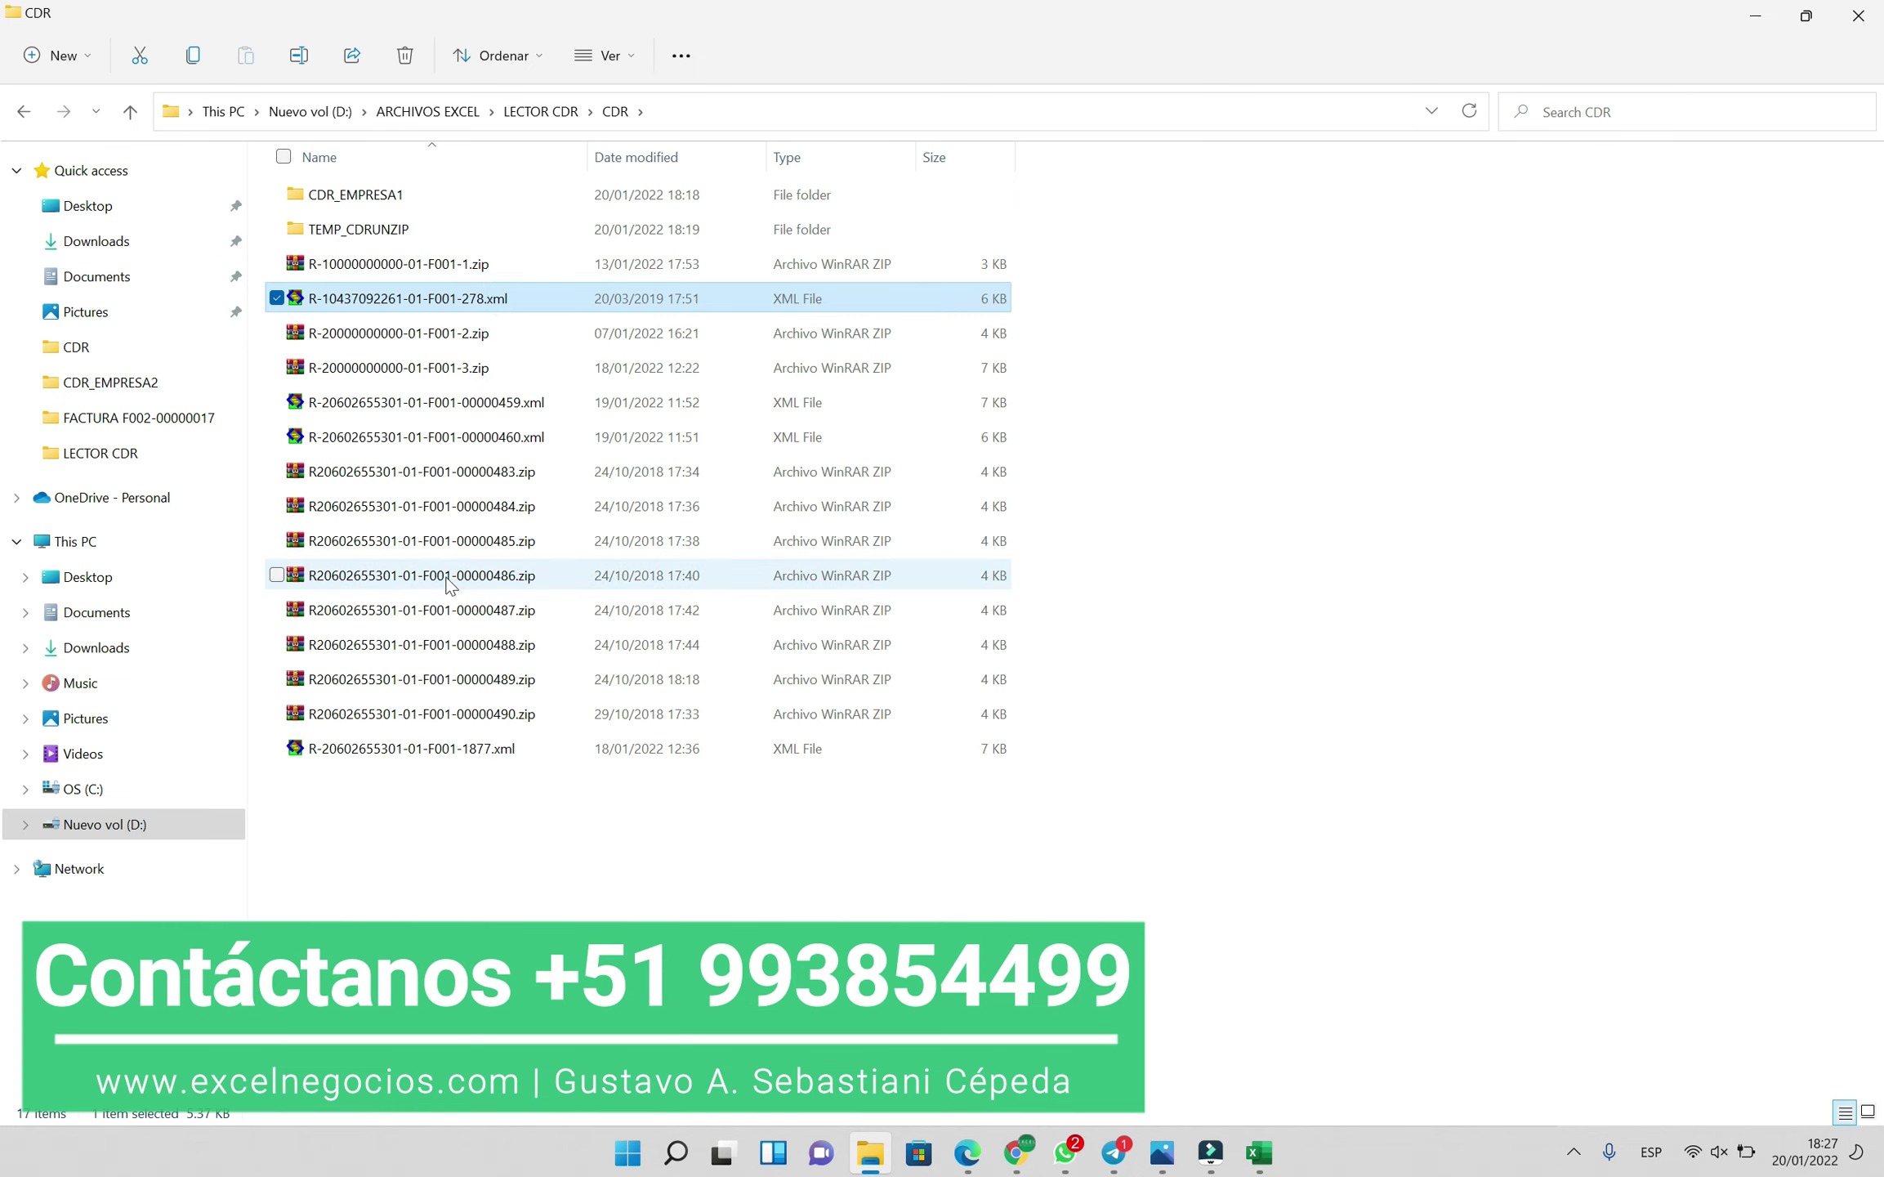
Delete the TEMP_CDRUNZIP folder from the CDR folder
left_click(380, 234)
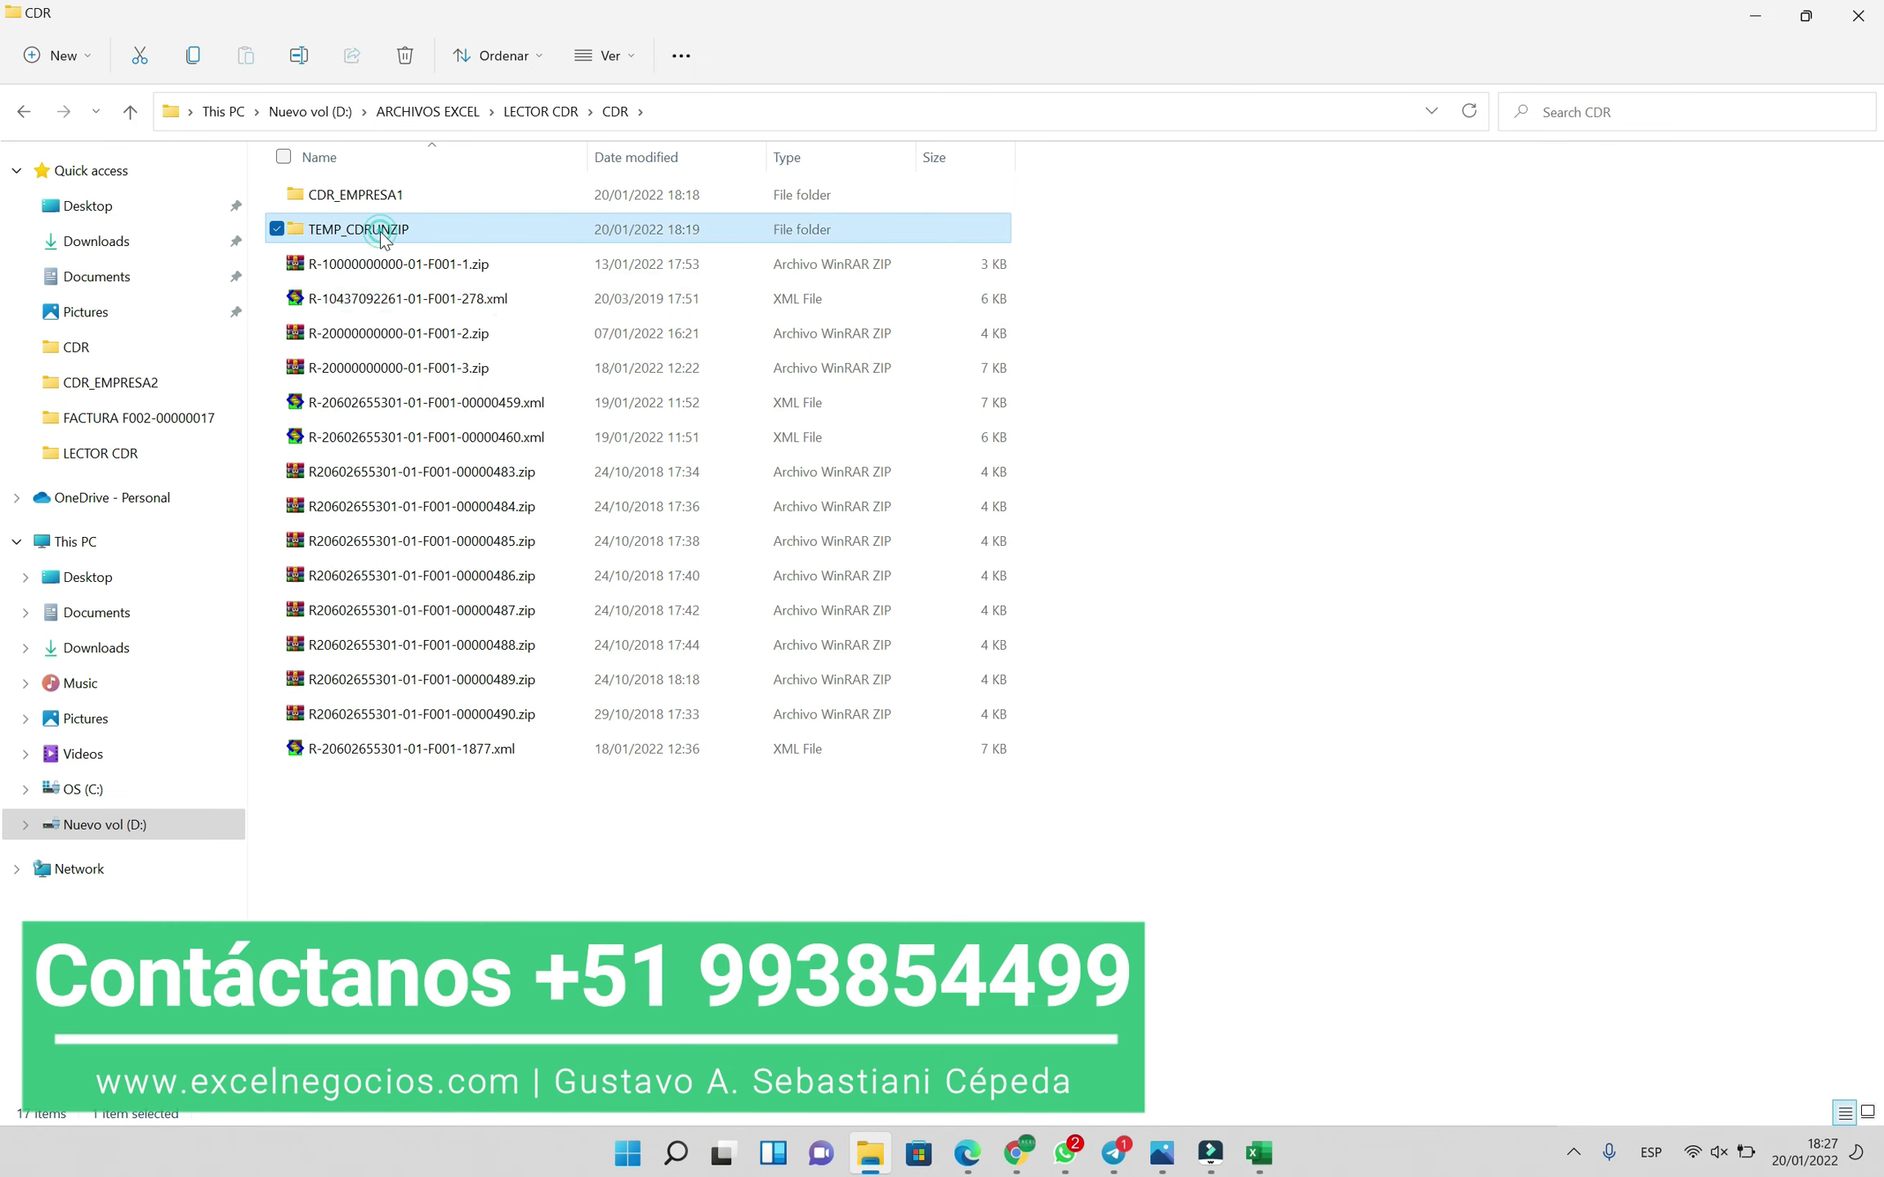
key("Delete")
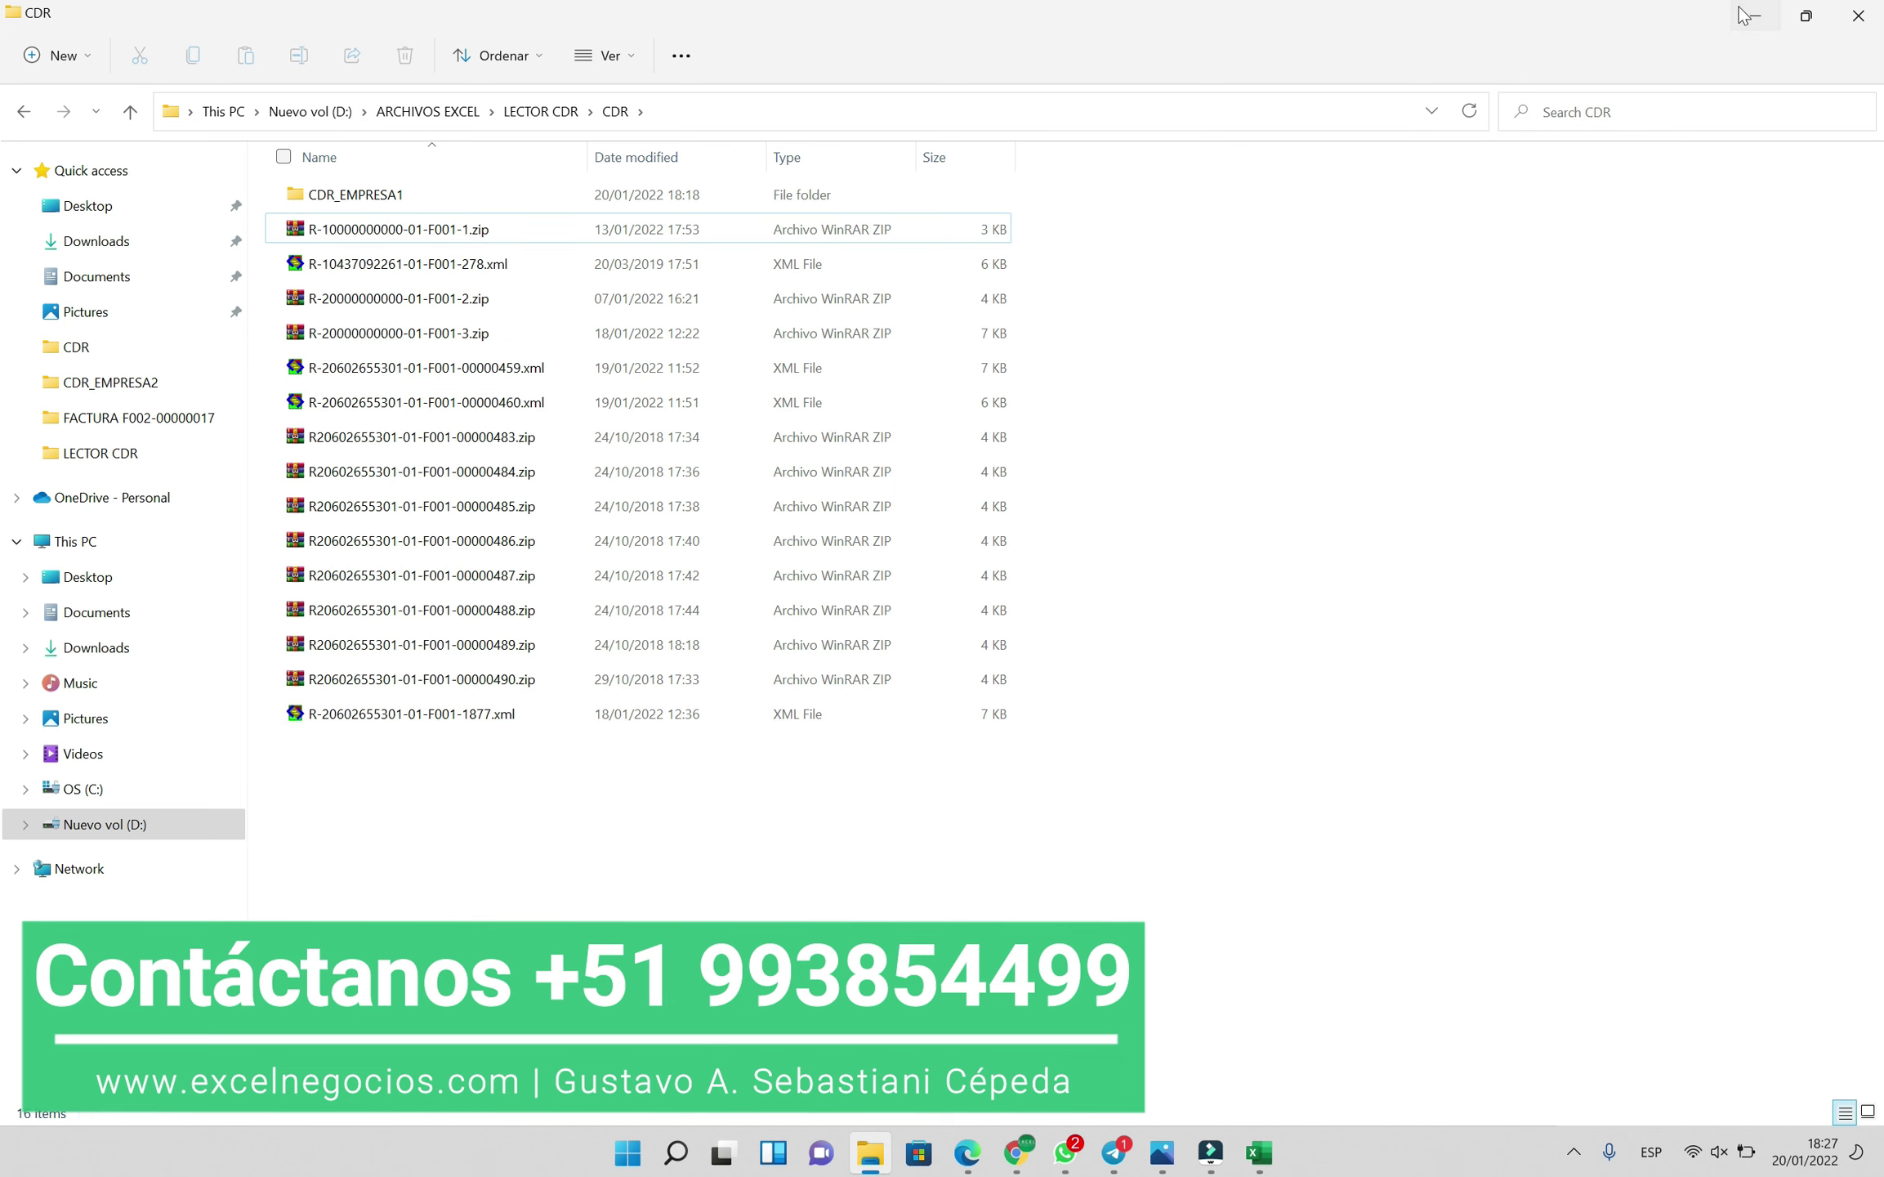
Switch back to Excel, choose the CDR folder inside LECTOR CDR as the source and list its XML and ZIP files
left_click(1747, 15)
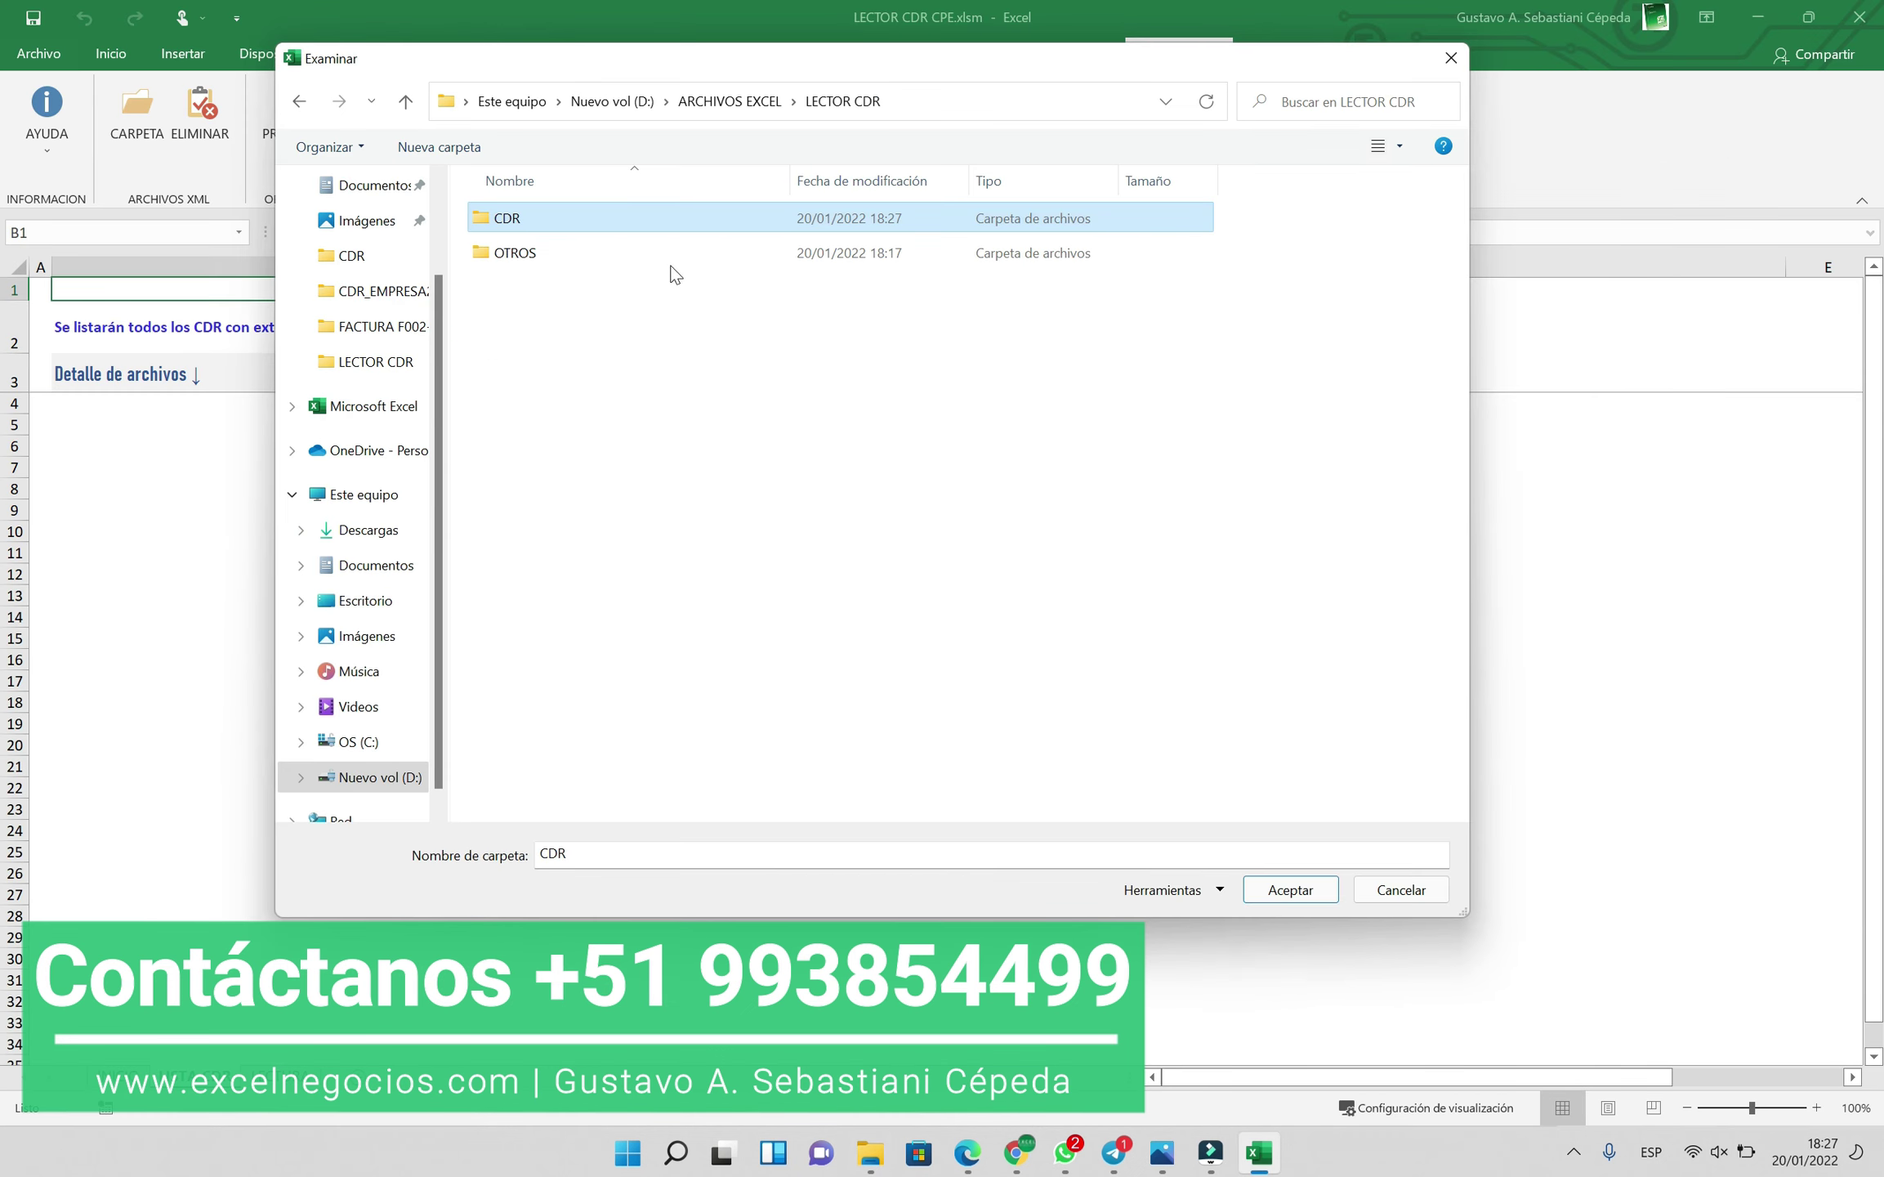
left_click(1290, 890)
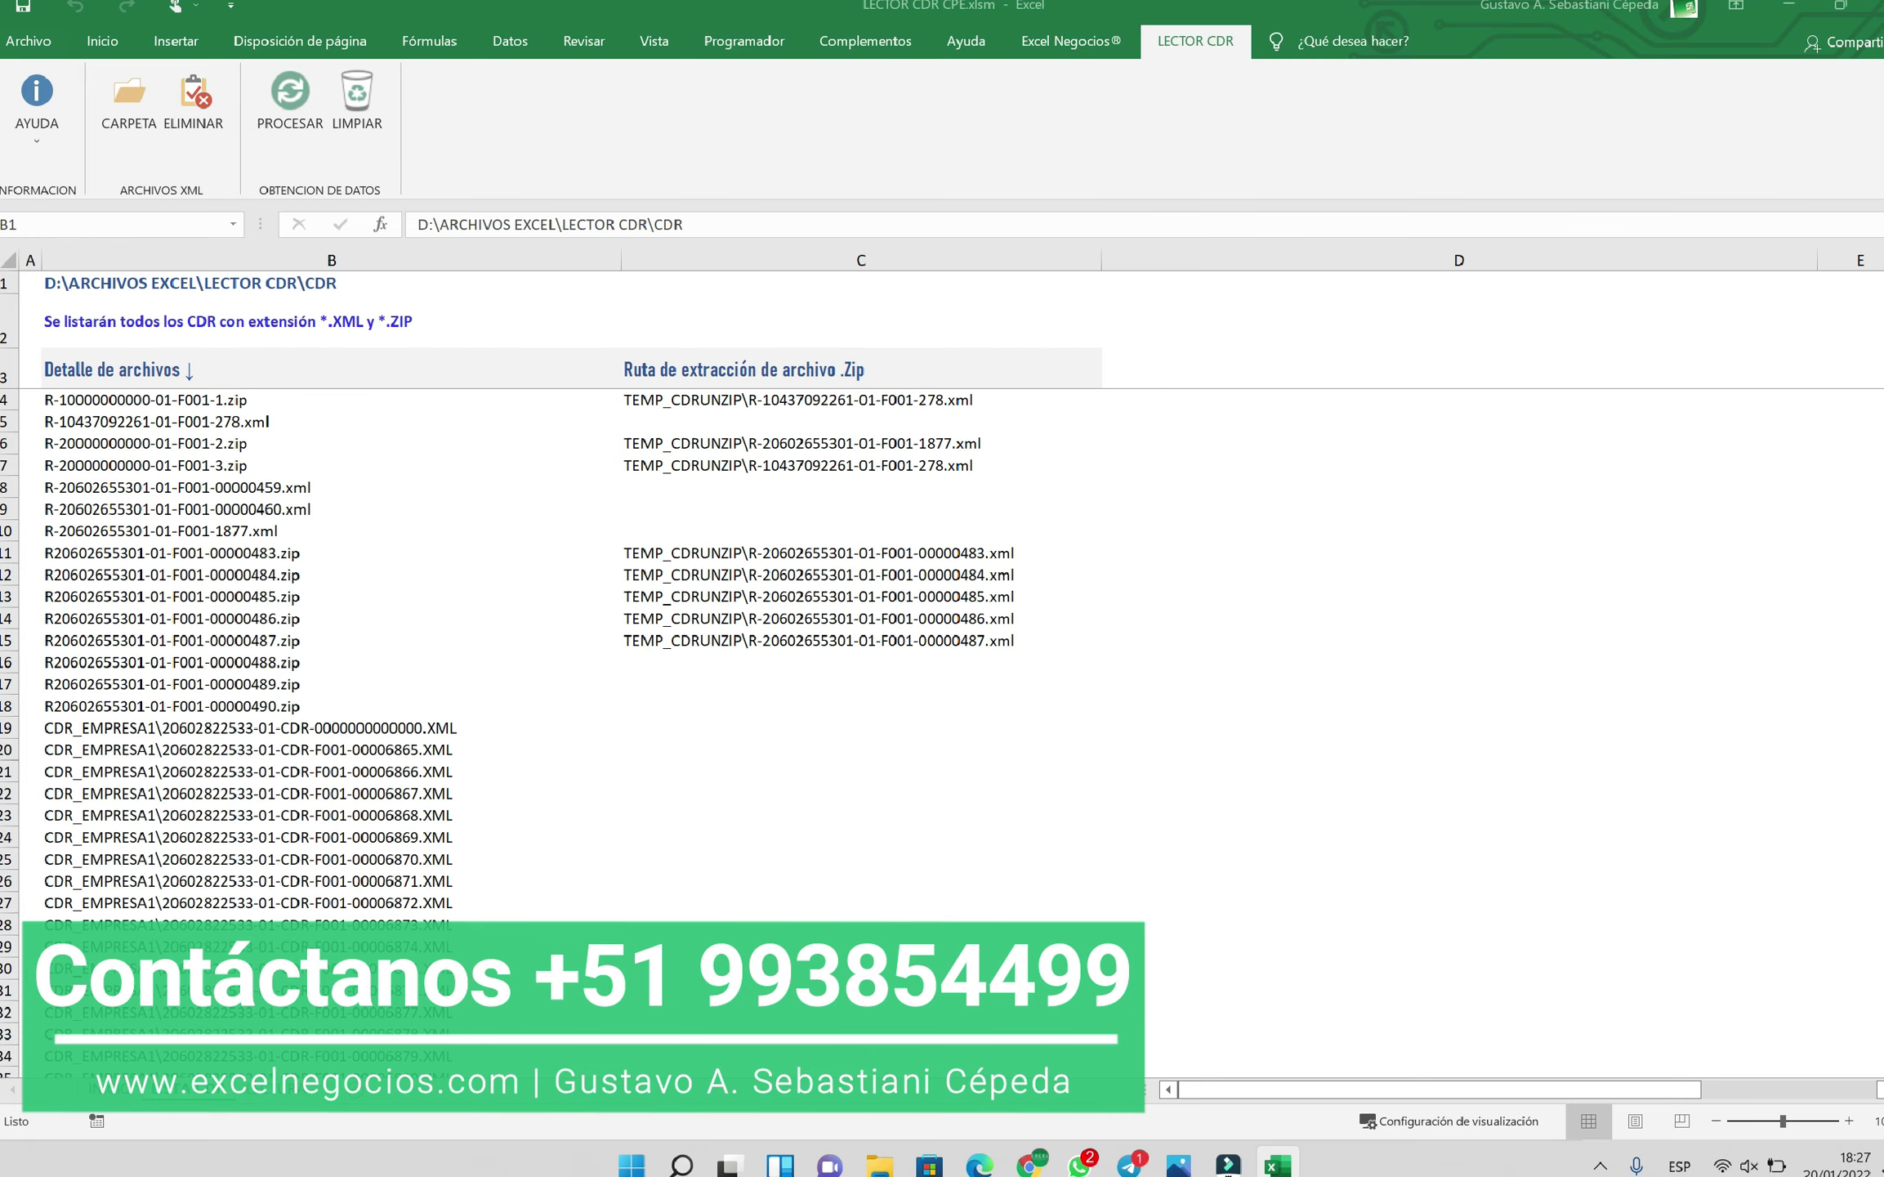
left_click(1087, 653)
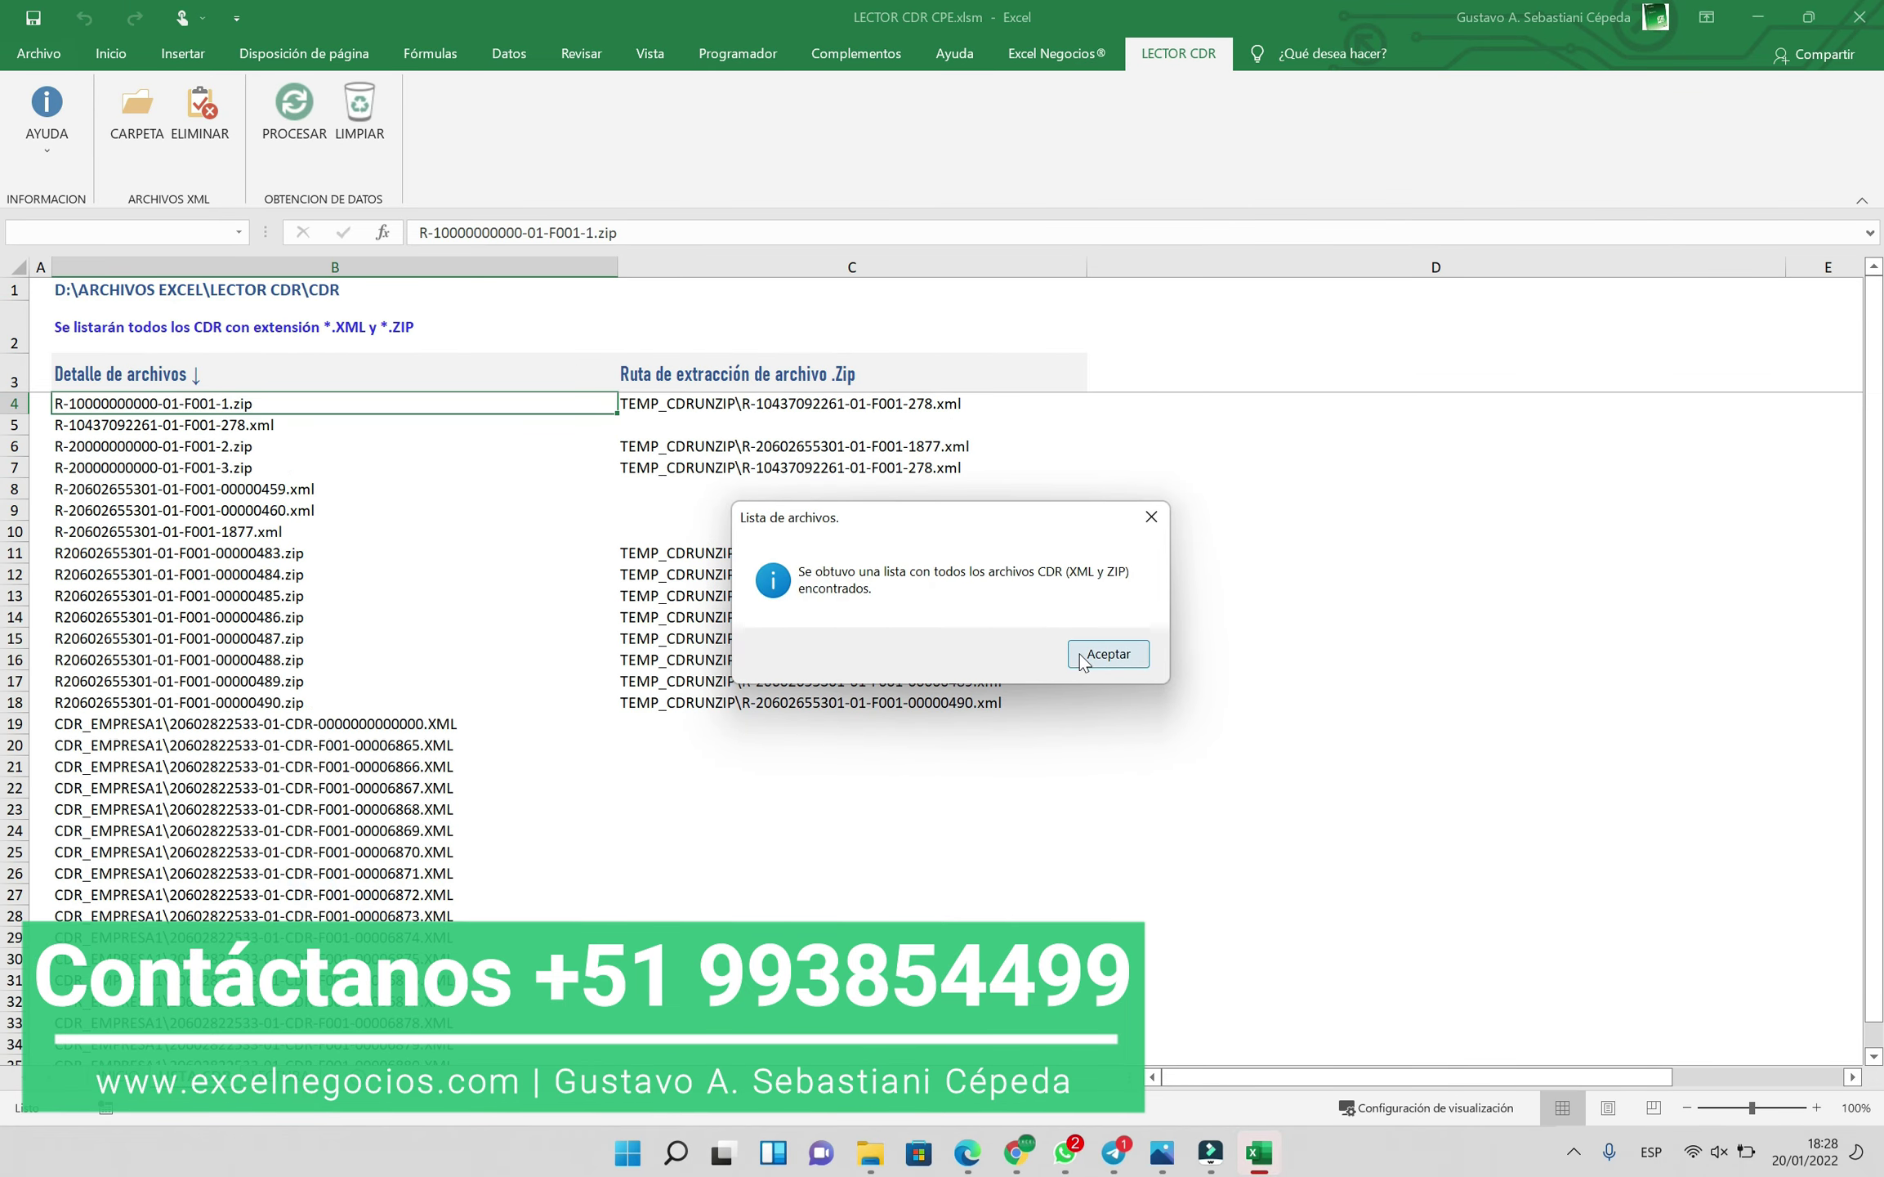
Review the source folder path, the listed CDR file names and the ZIP extraction paths on the LISTA CDR sheet
left_click(272, 286)
left_click_drag(276, 402, 290, 915)
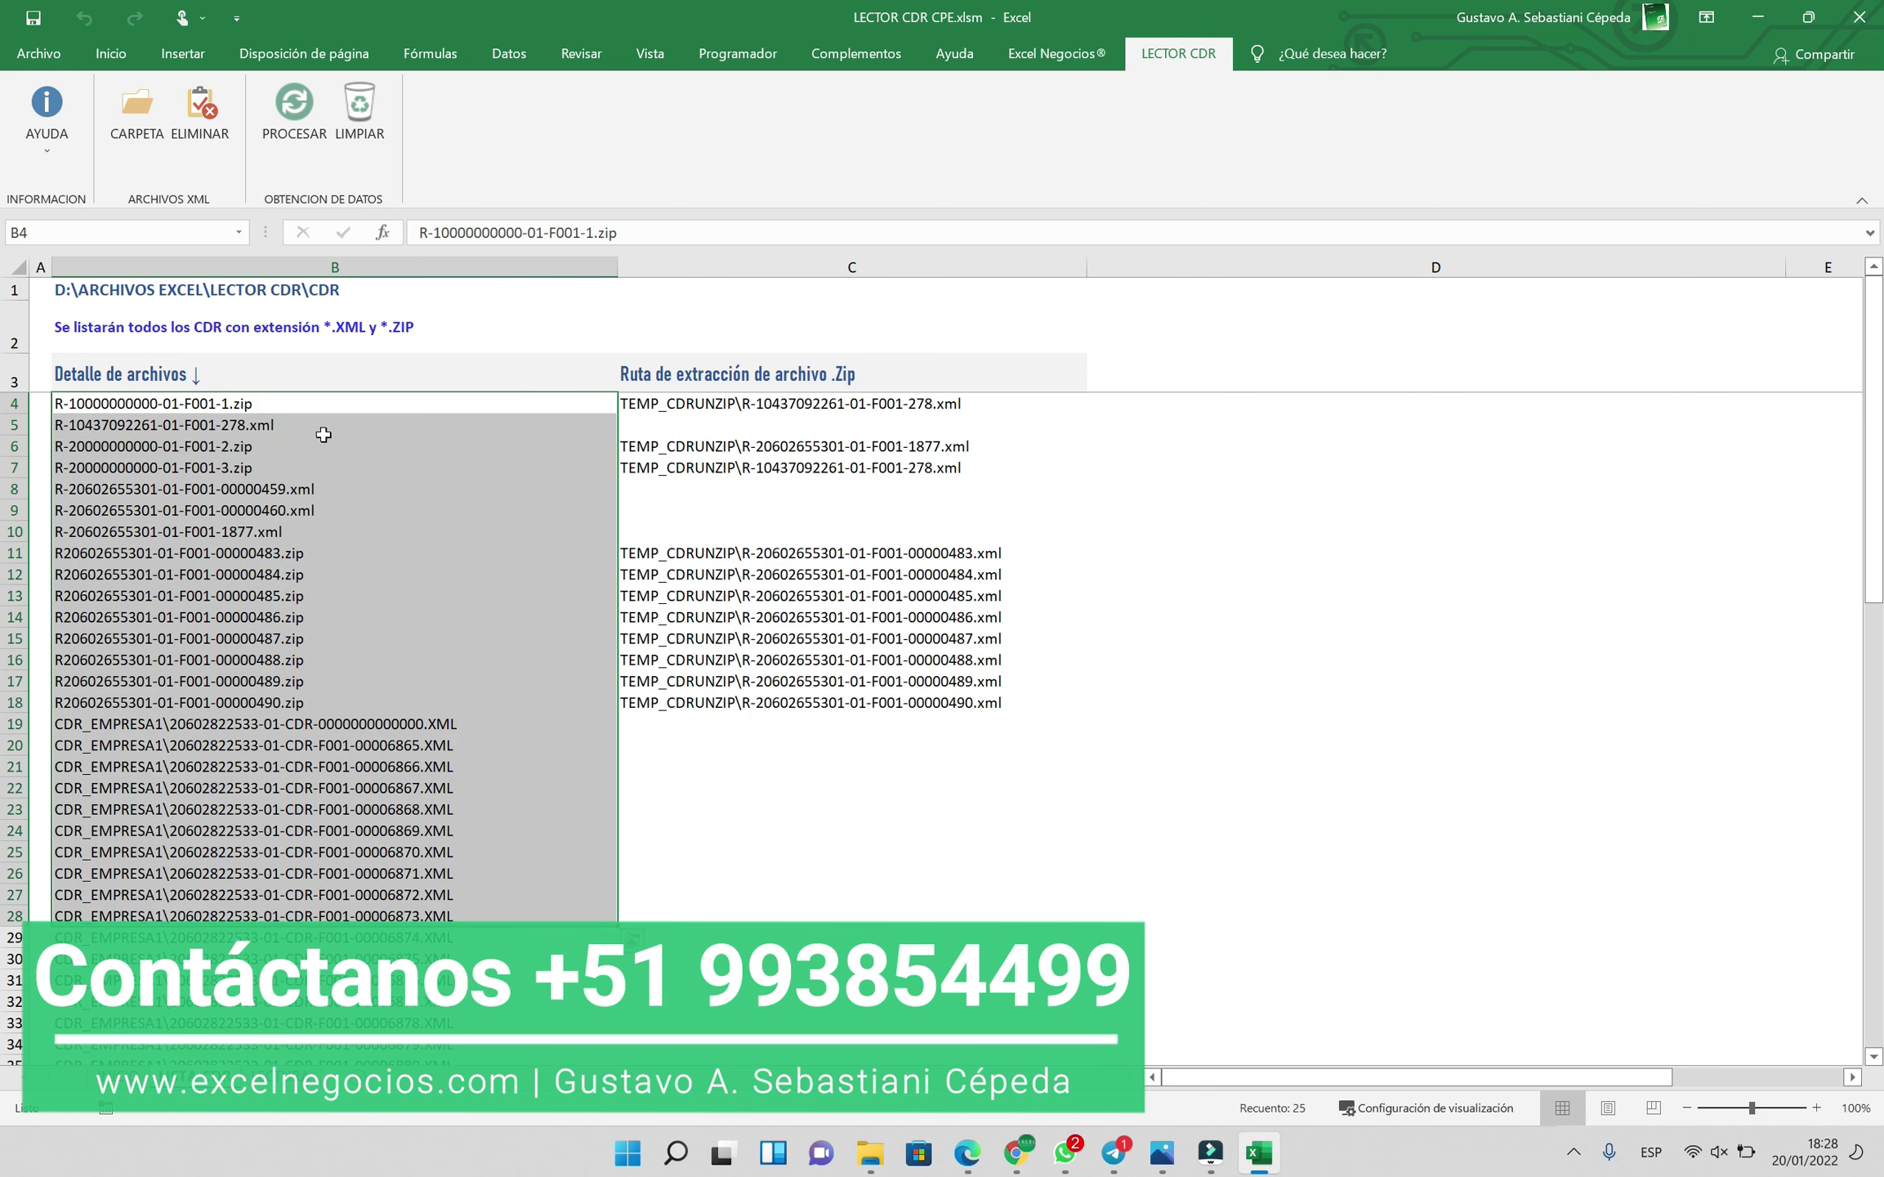
left_click(283, 400)
left_click(727, 406)
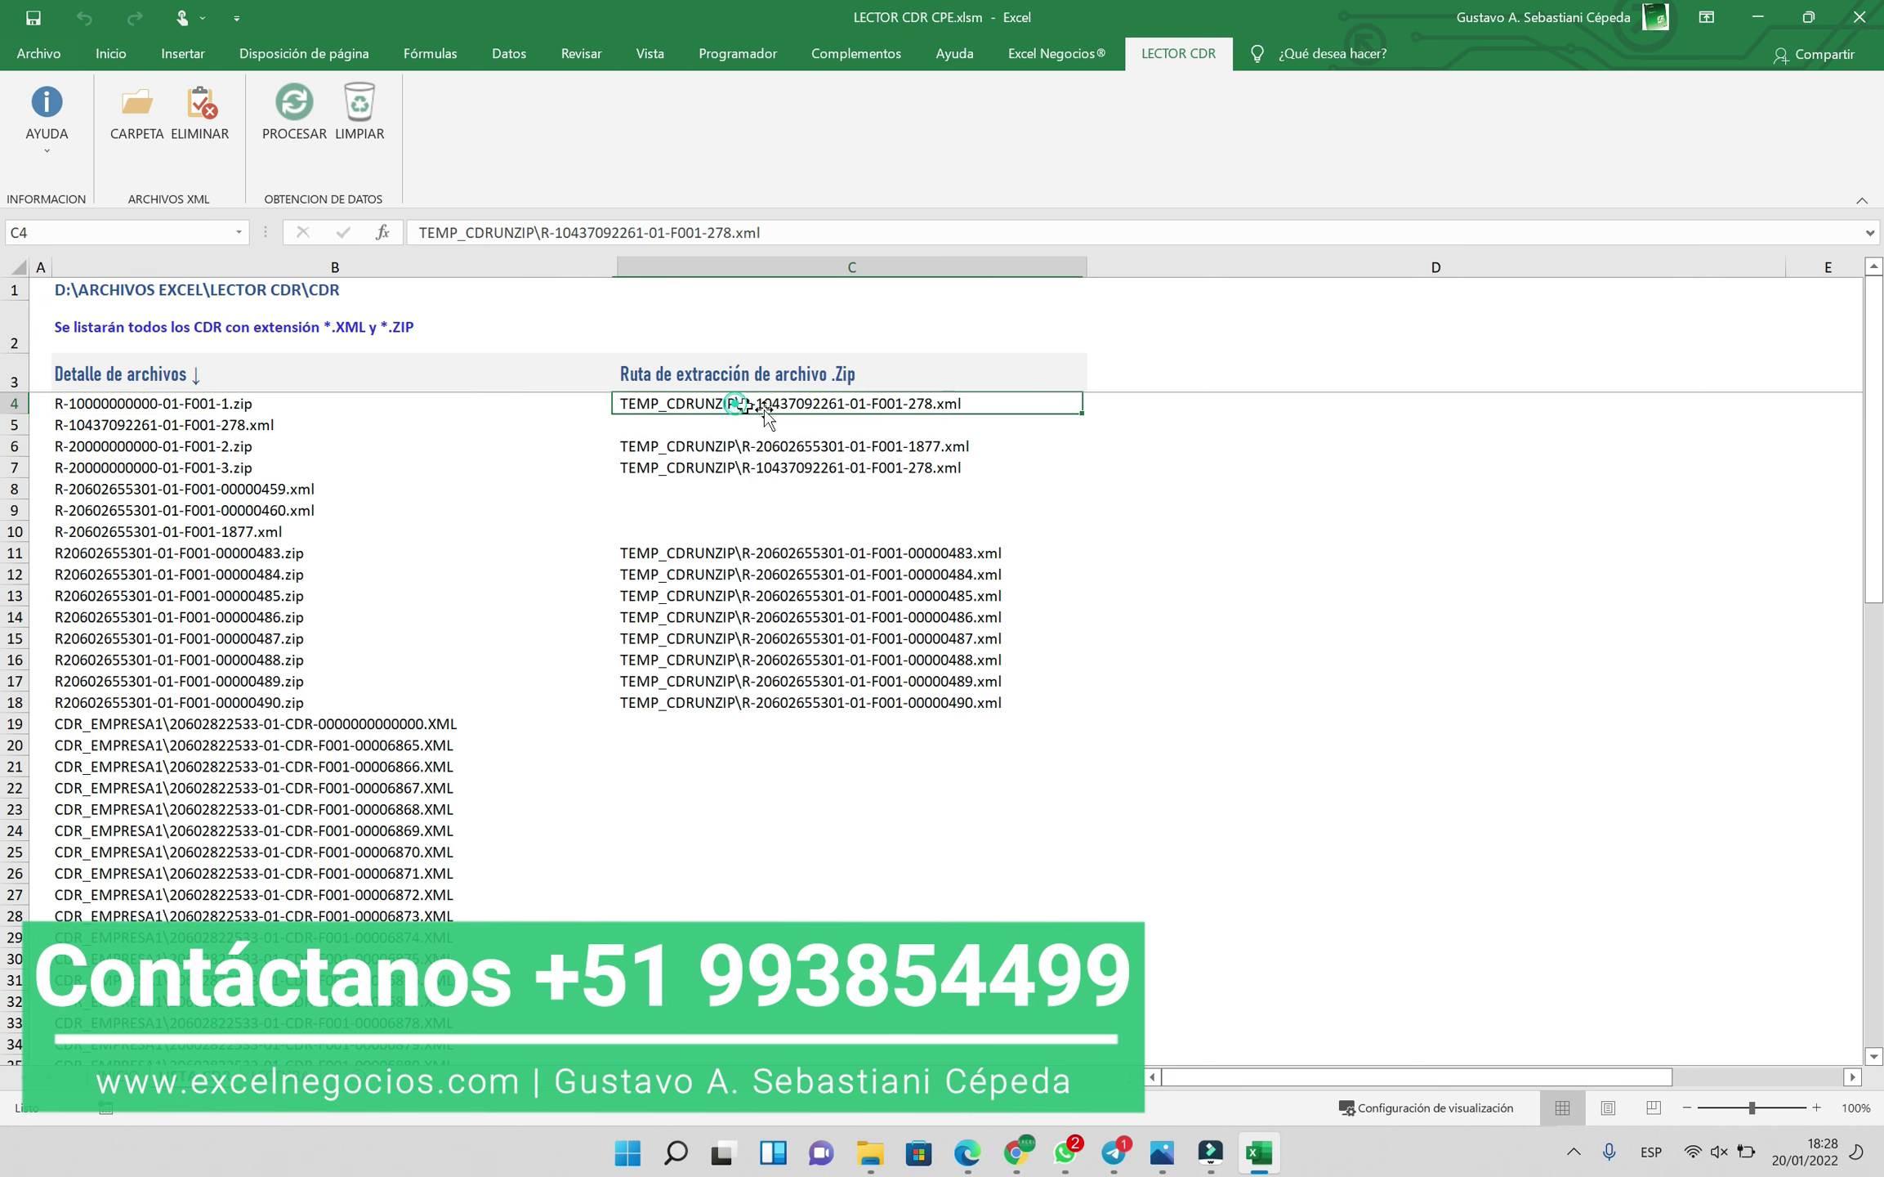
Switch to File Explorer, inspect the XML files extracted into TEMP_CDRUNZIP and return to the CDR folder
left_click(870, 1152)
left_click(384, 232)
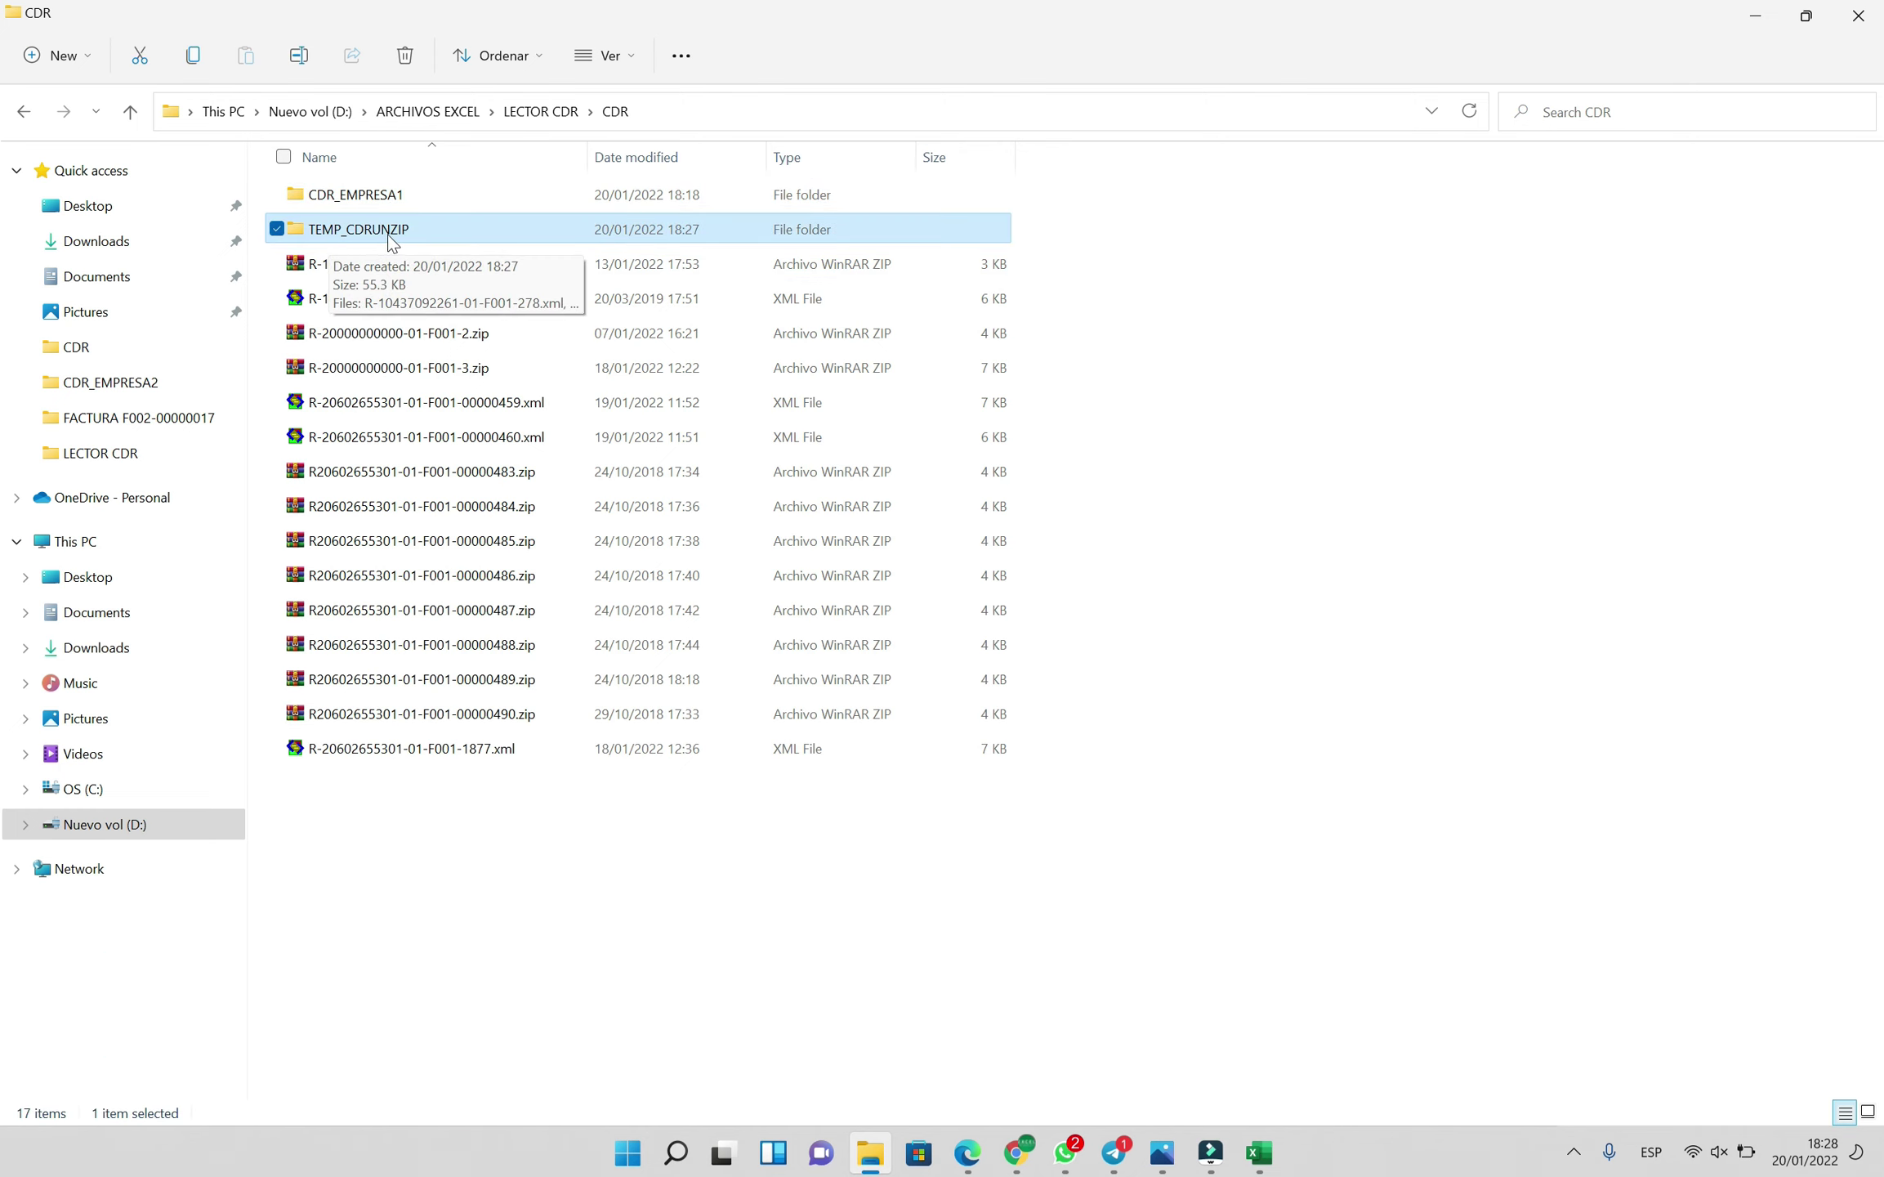
double_click(398, 231)
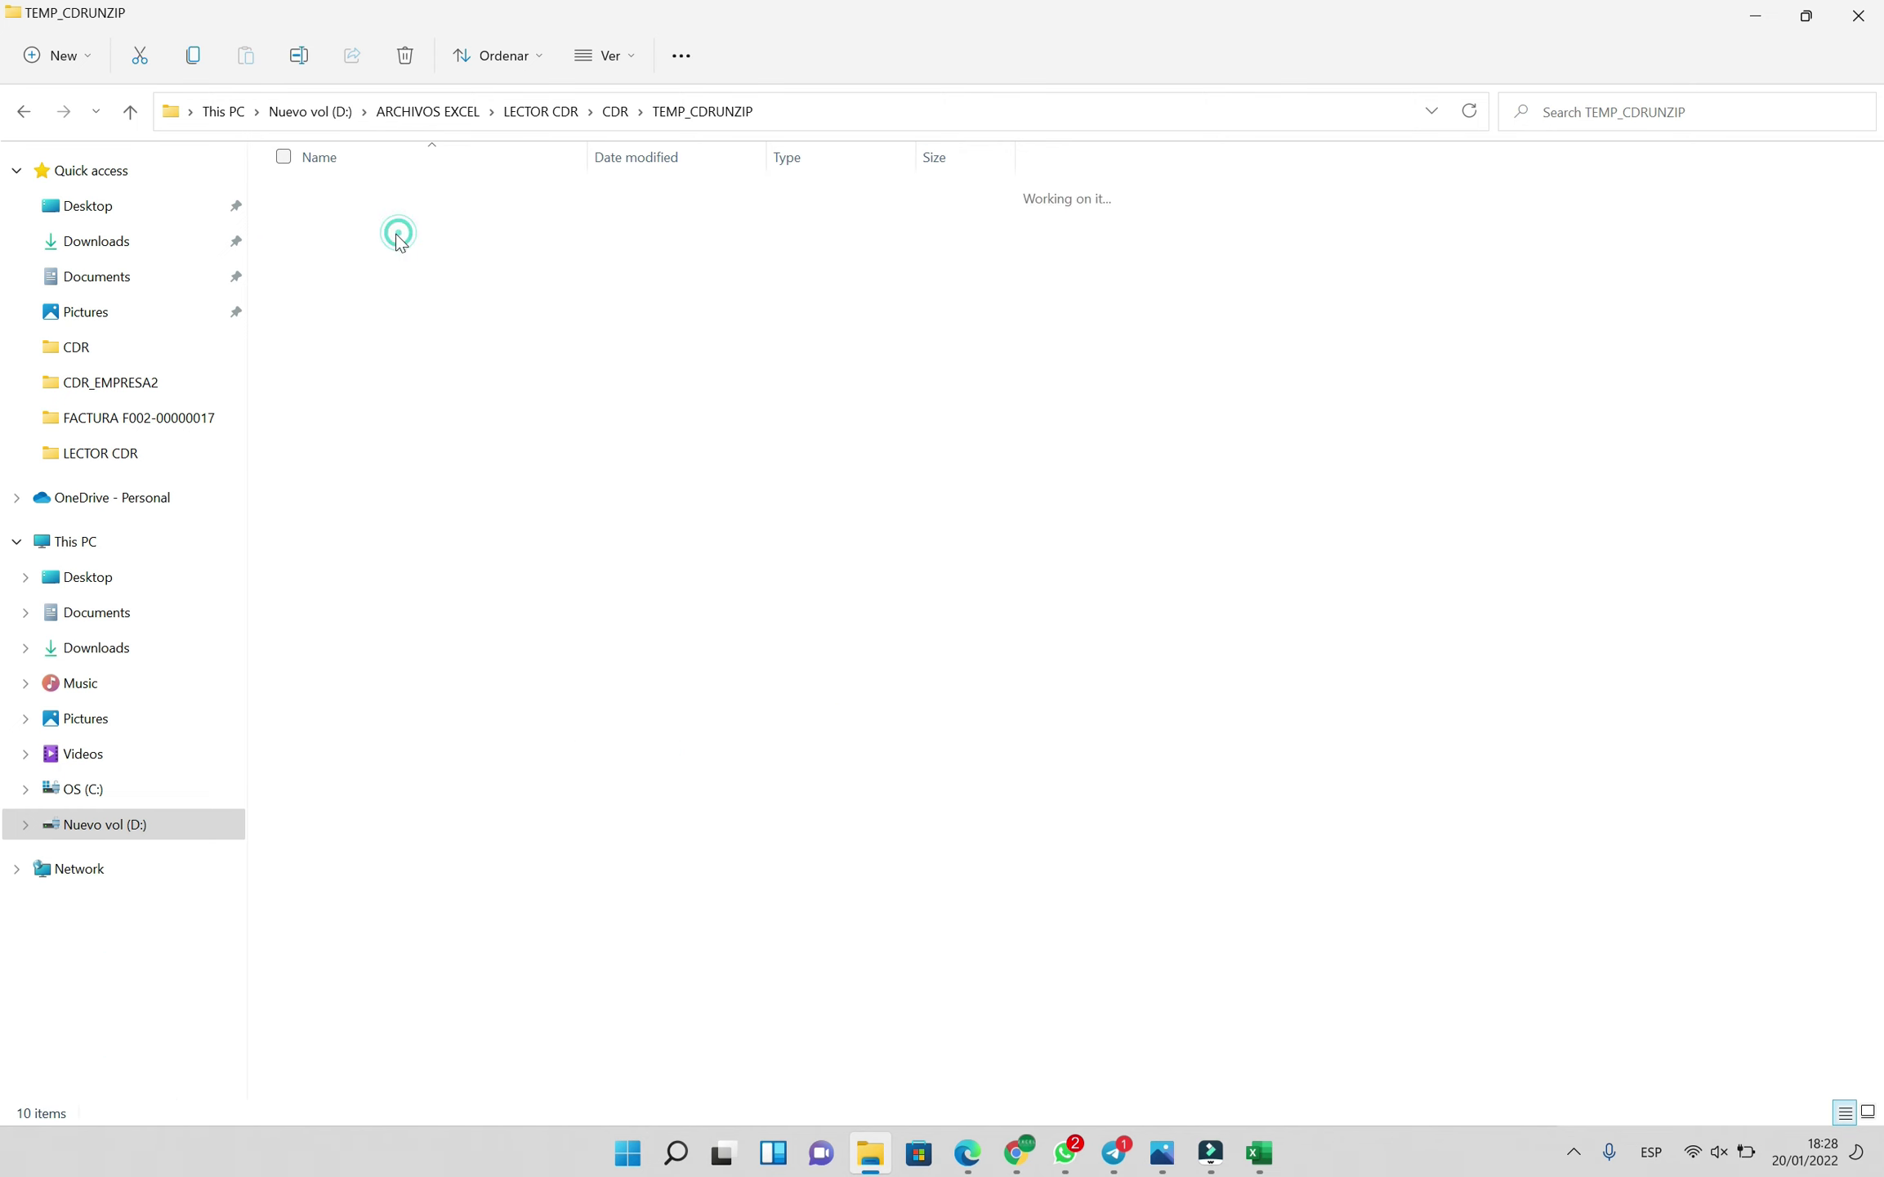
left_click_drag(425, 355, 382, 168)
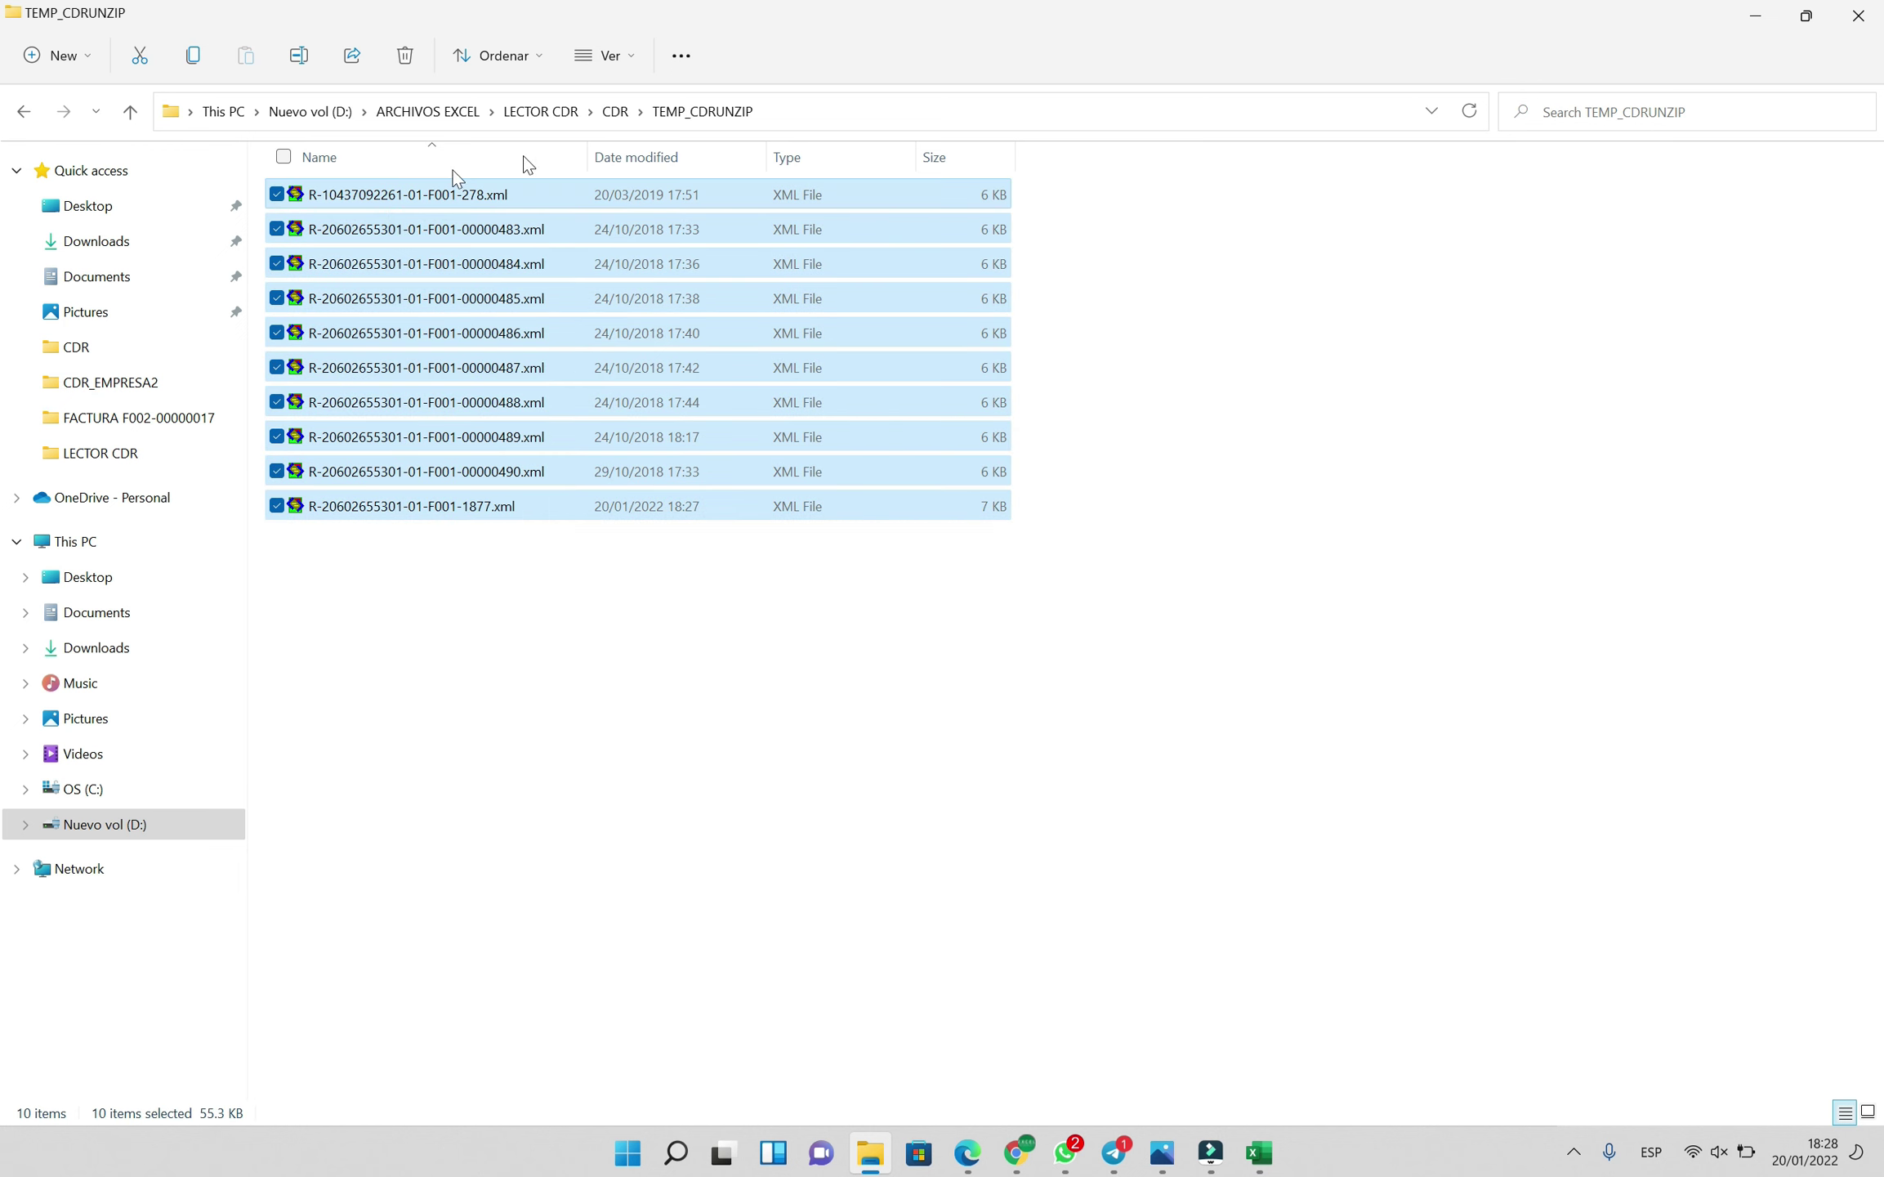
left_click(616, 111)
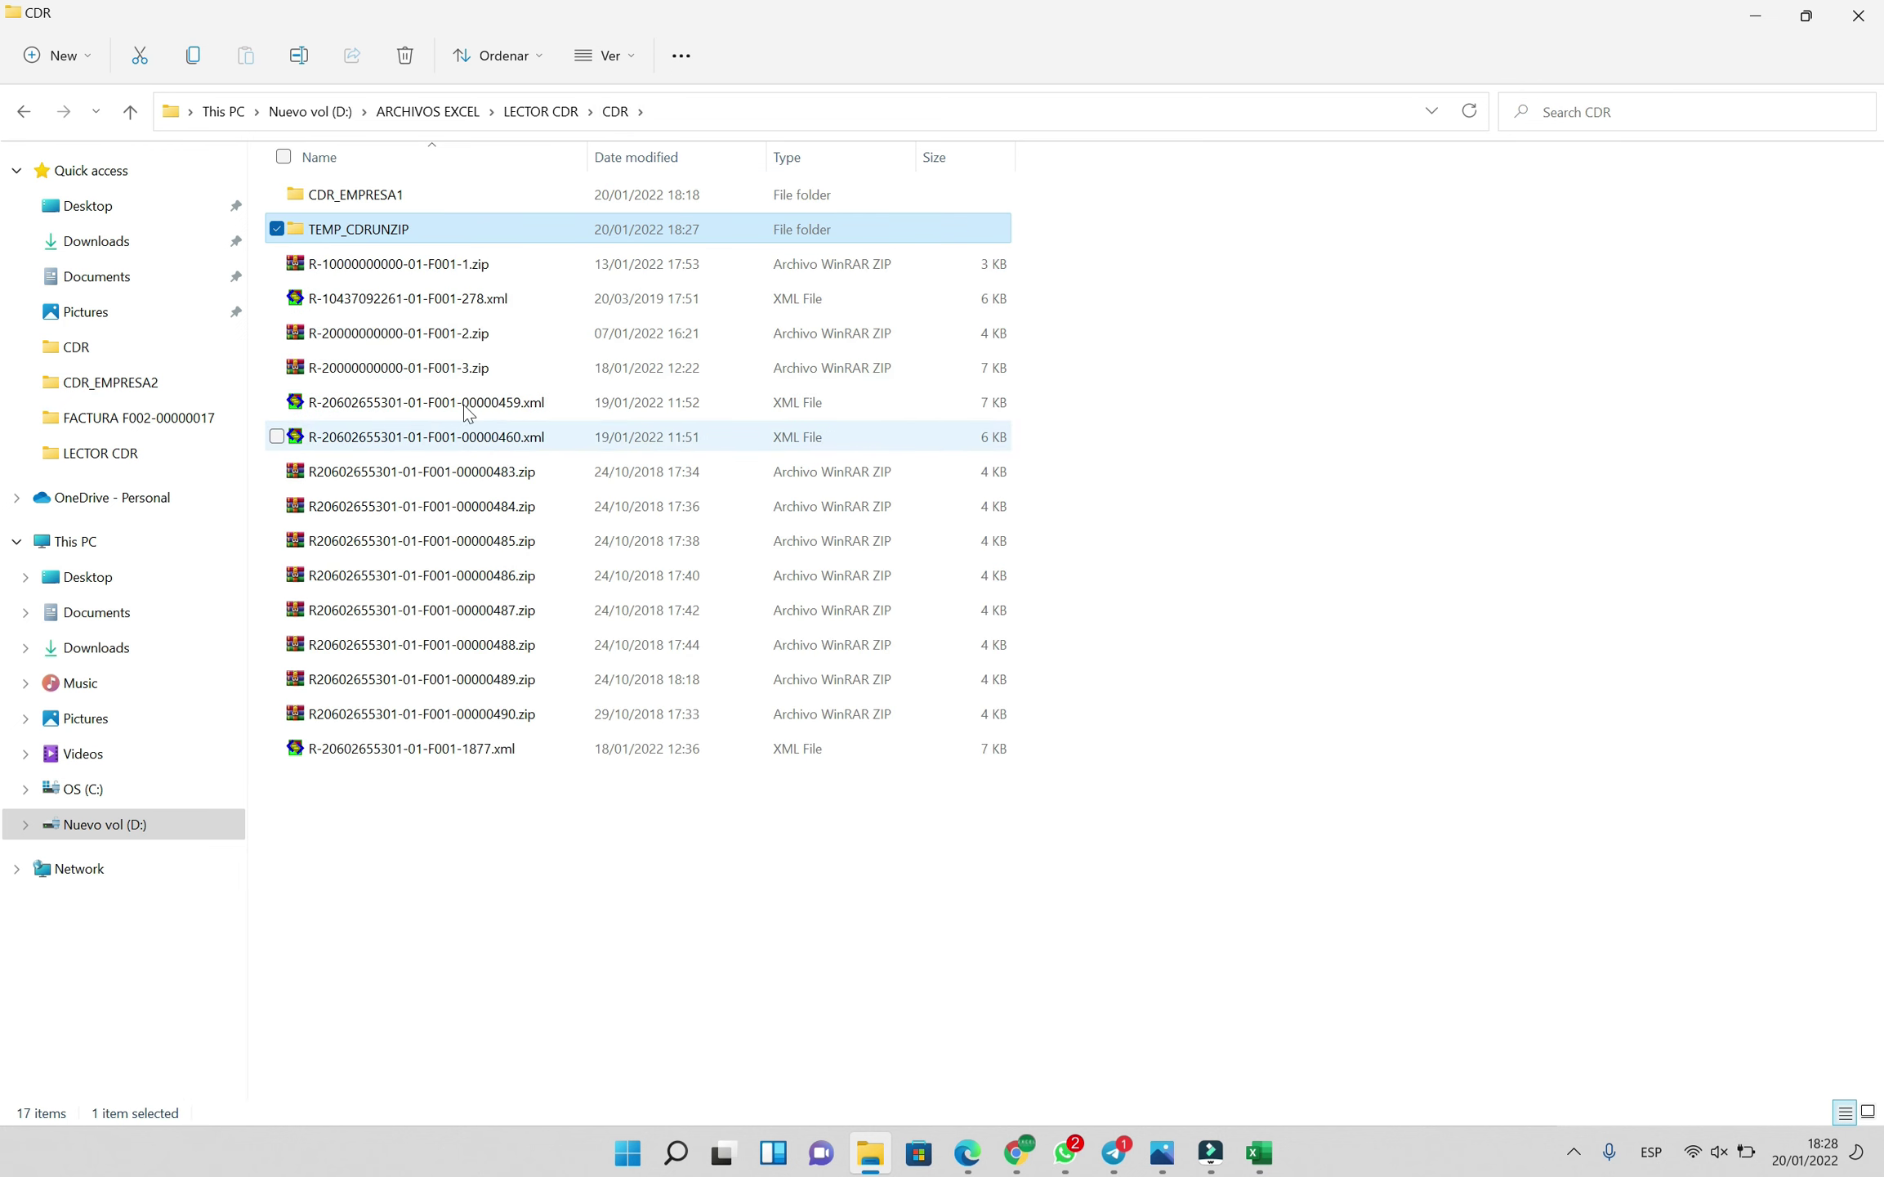
Check the ZIP files stored directly in the CDR folder
left_click(455, 265)
left_click(425, 372)
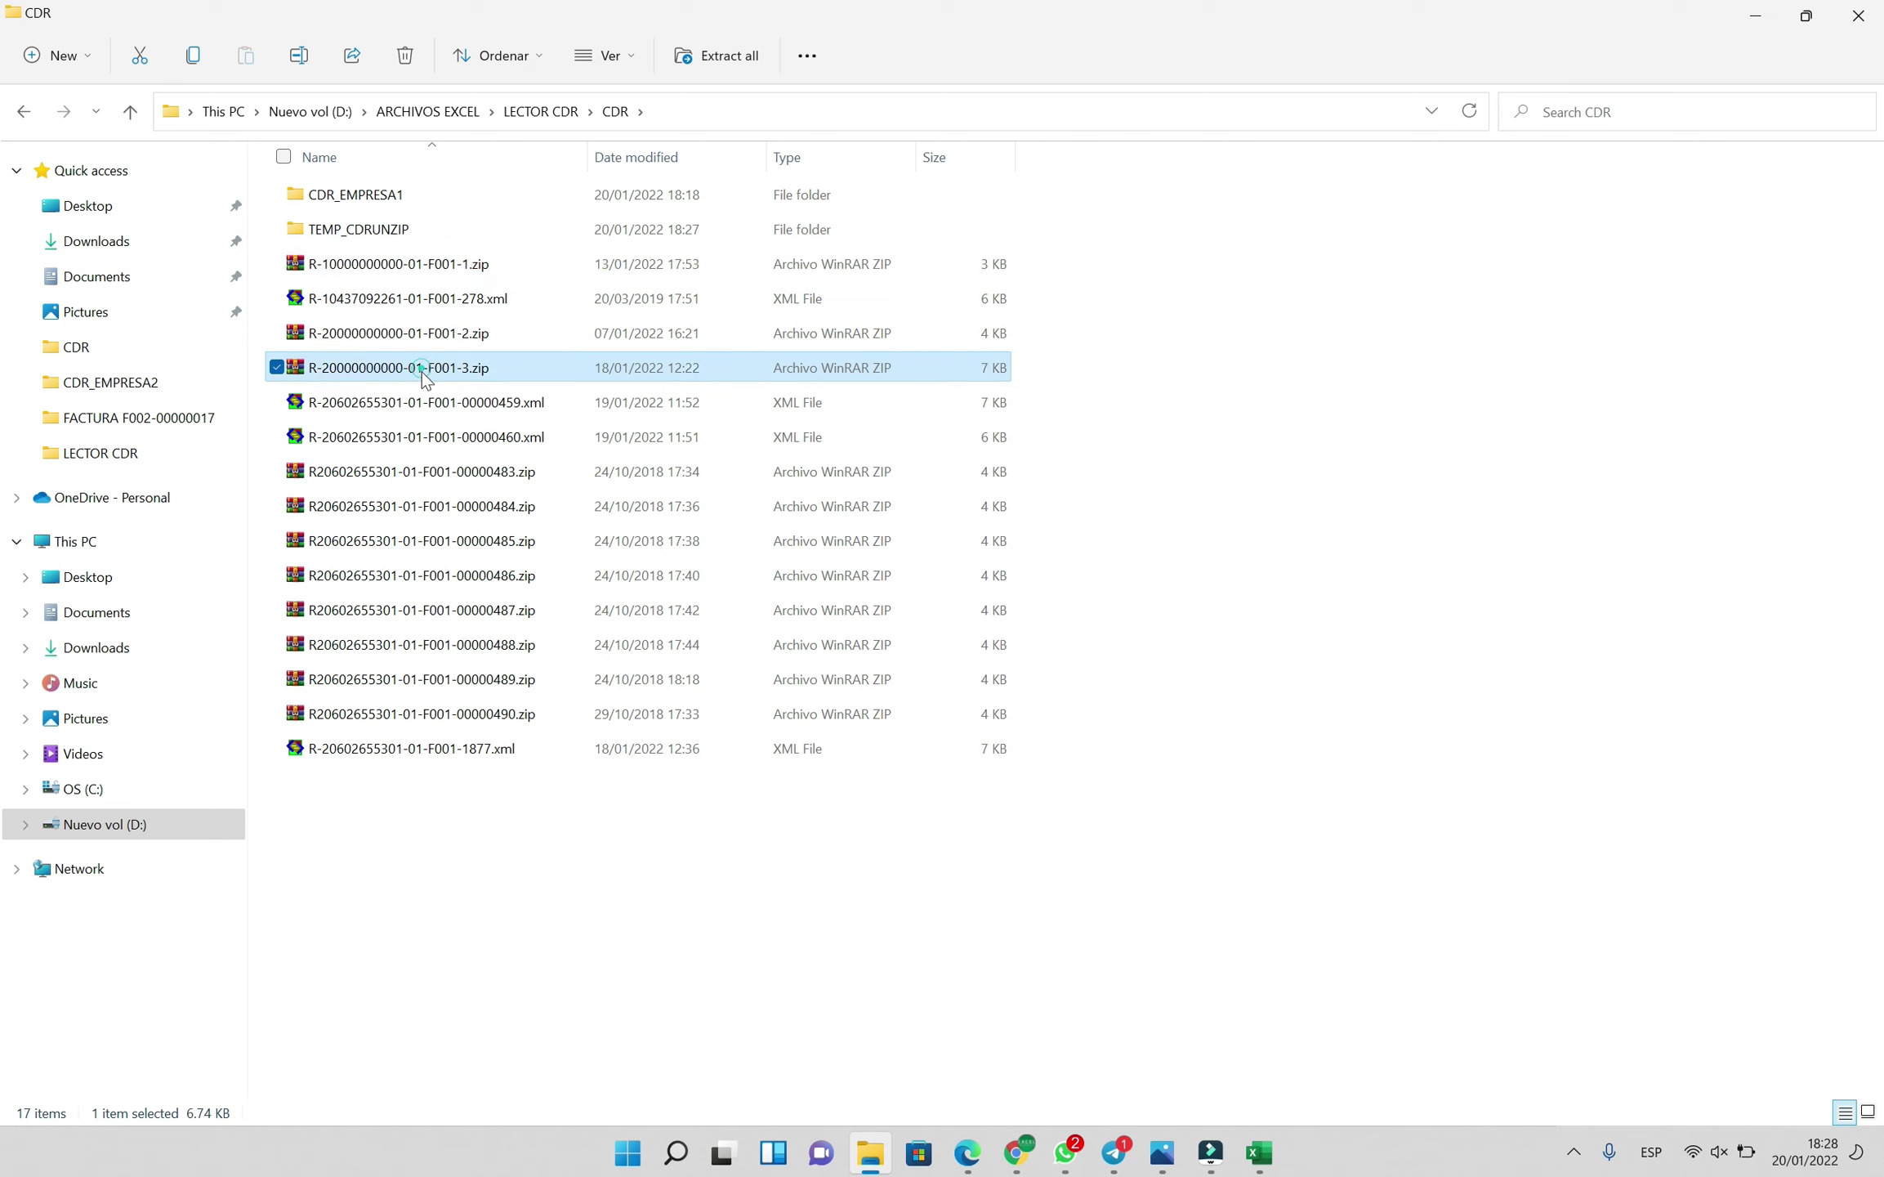
left_click(421, 502)
left_click(414, 708)
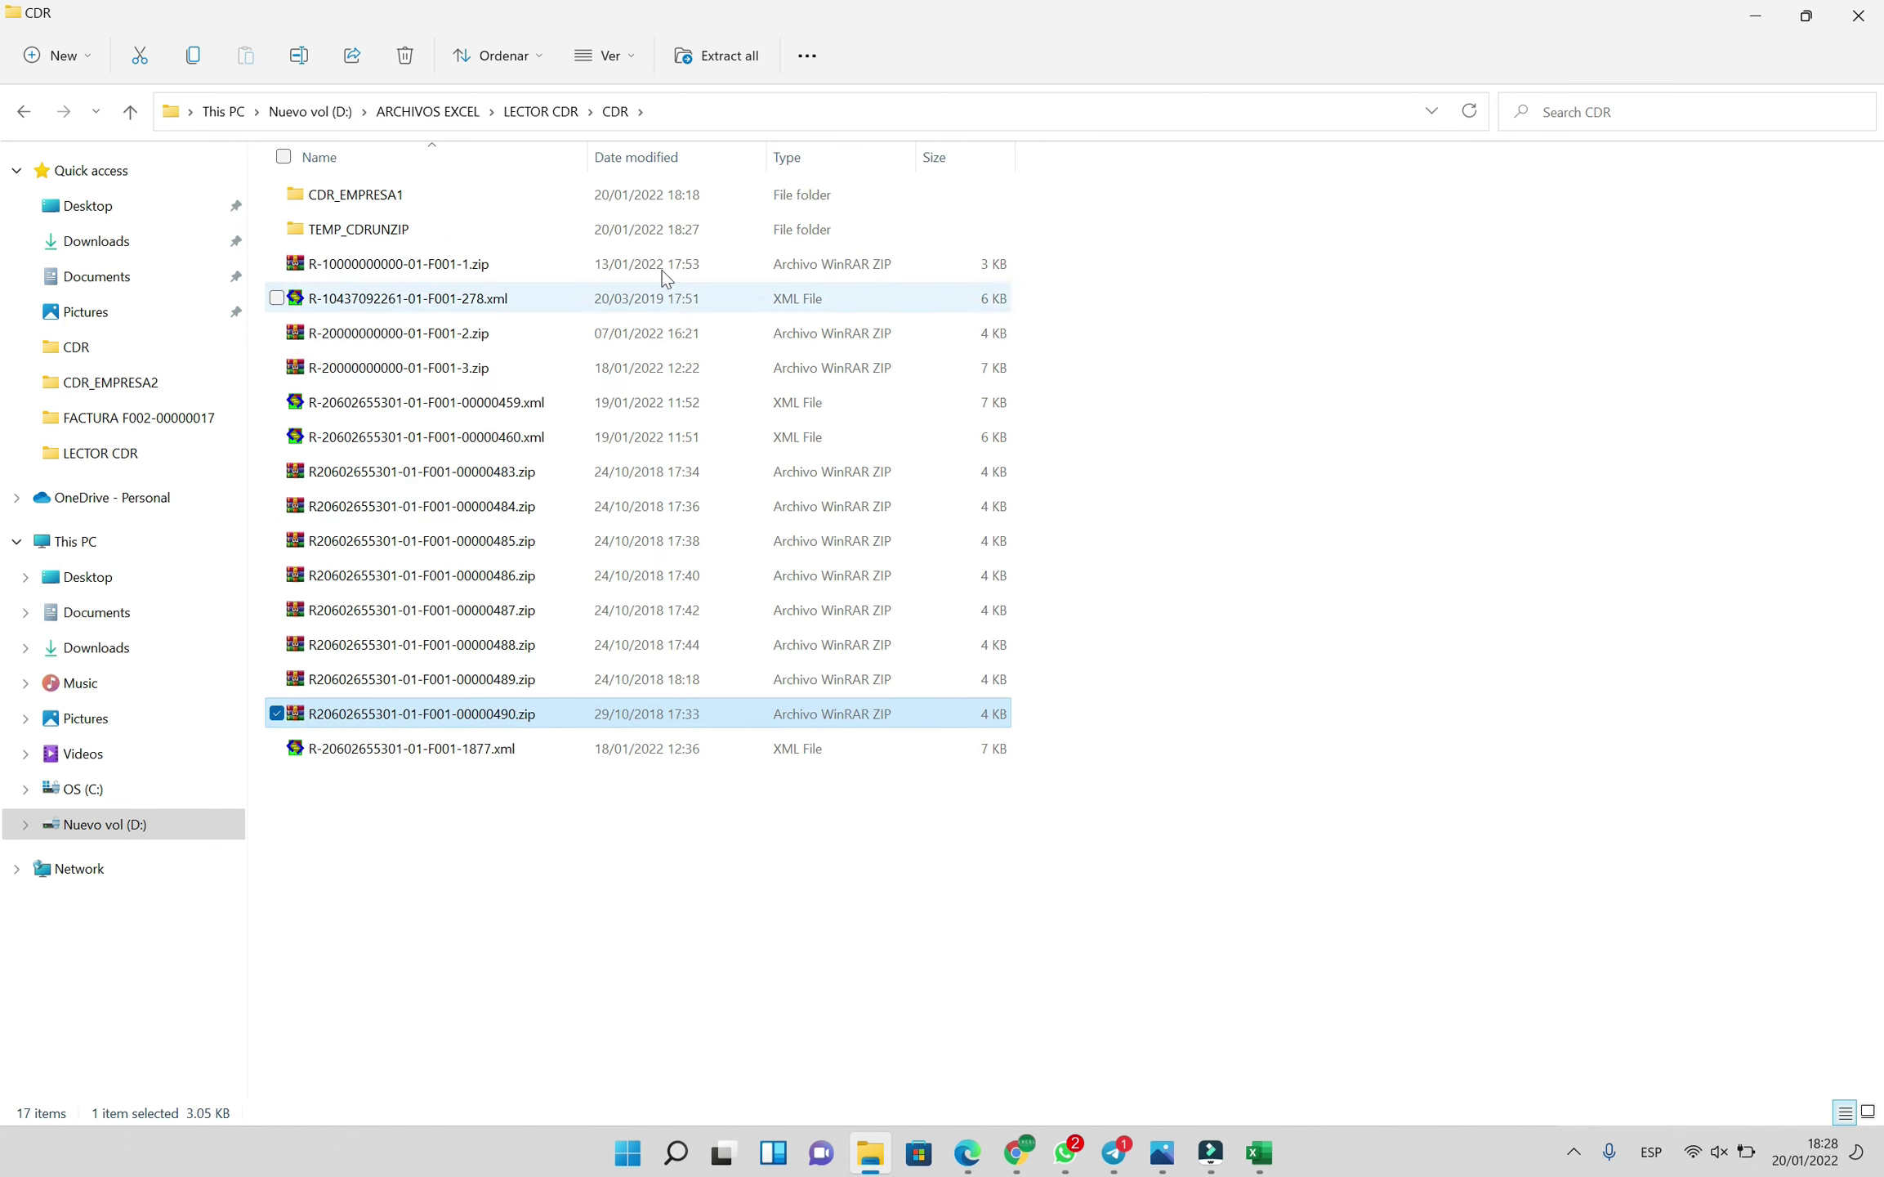
Open the CDR_EMPRESA1 subfolder, look through its XML files and leave File Explorer
left_click(432, 194)
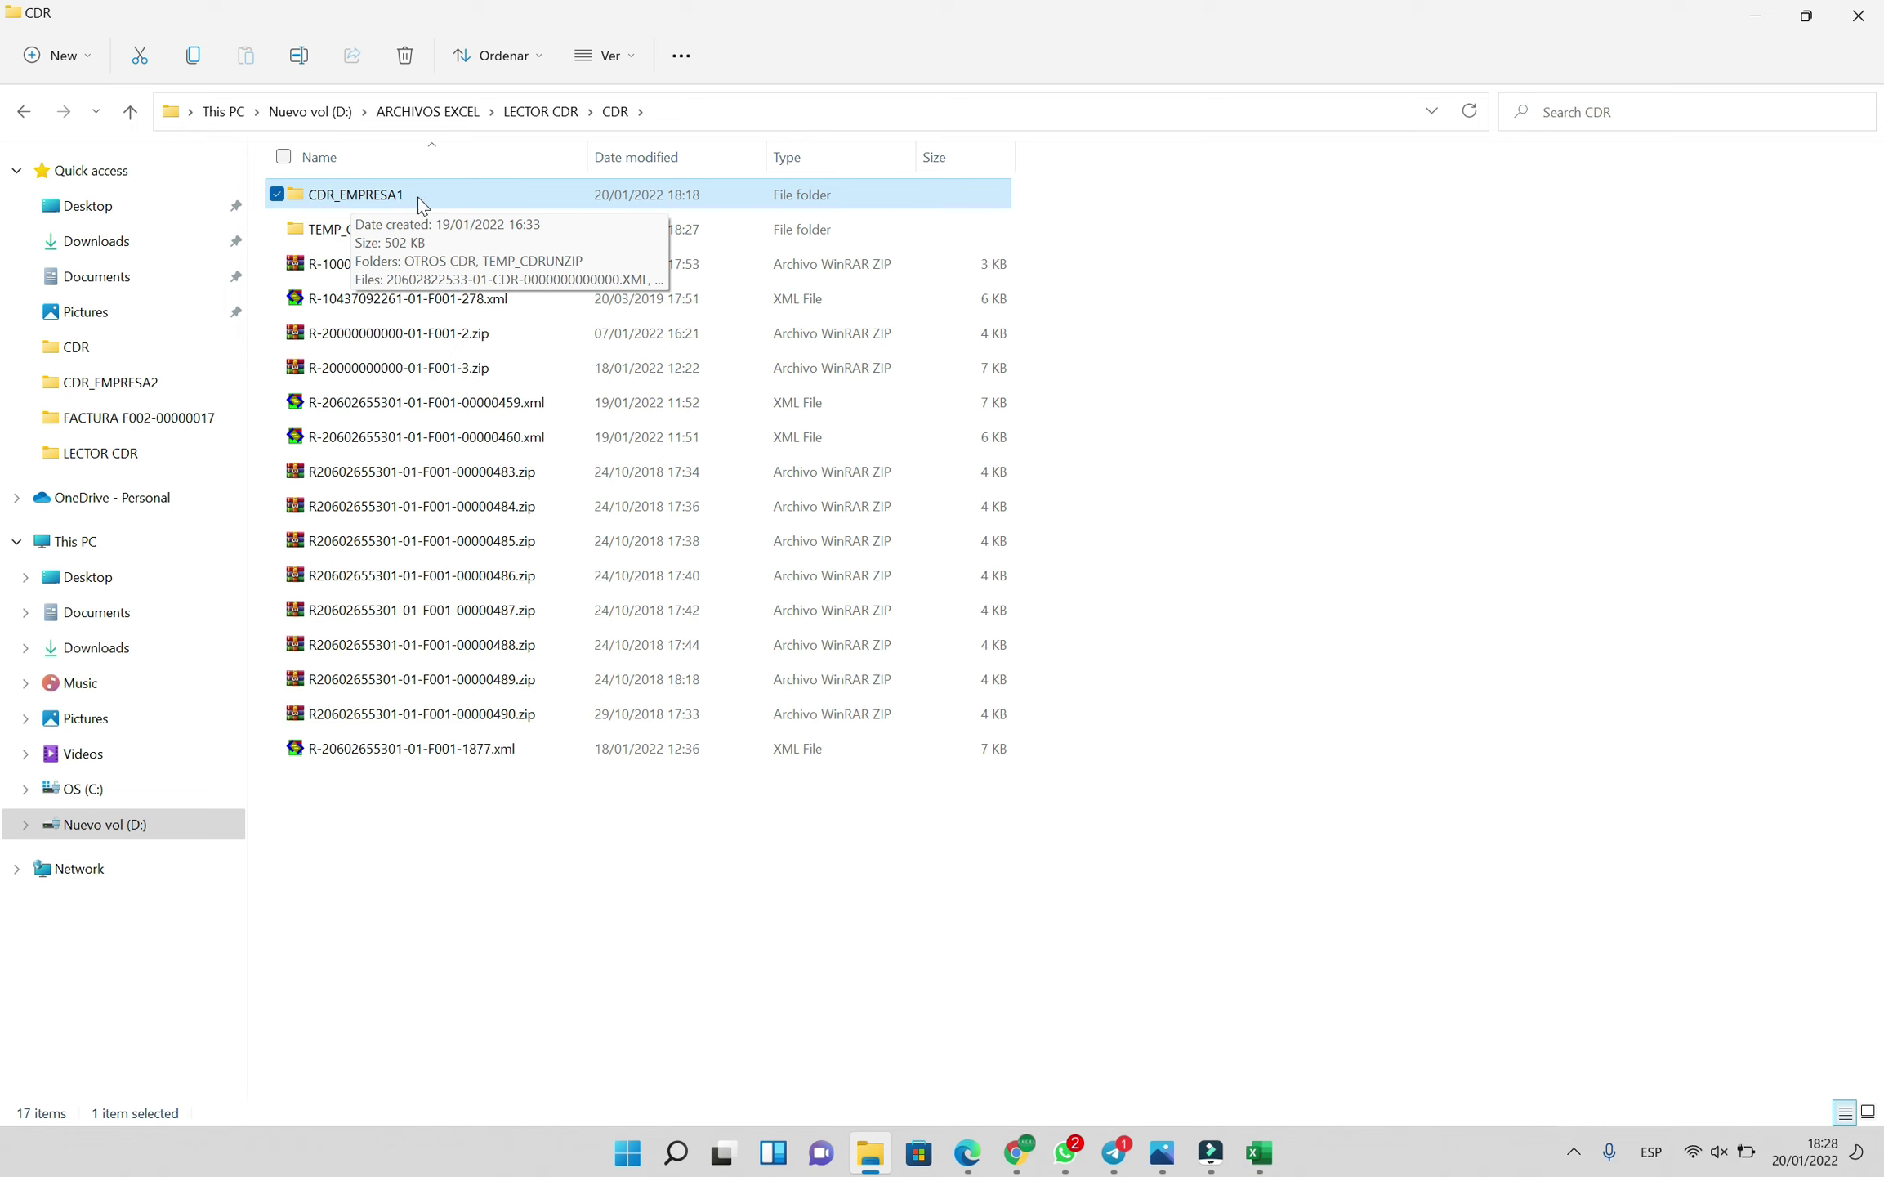
left_click(615, 112)
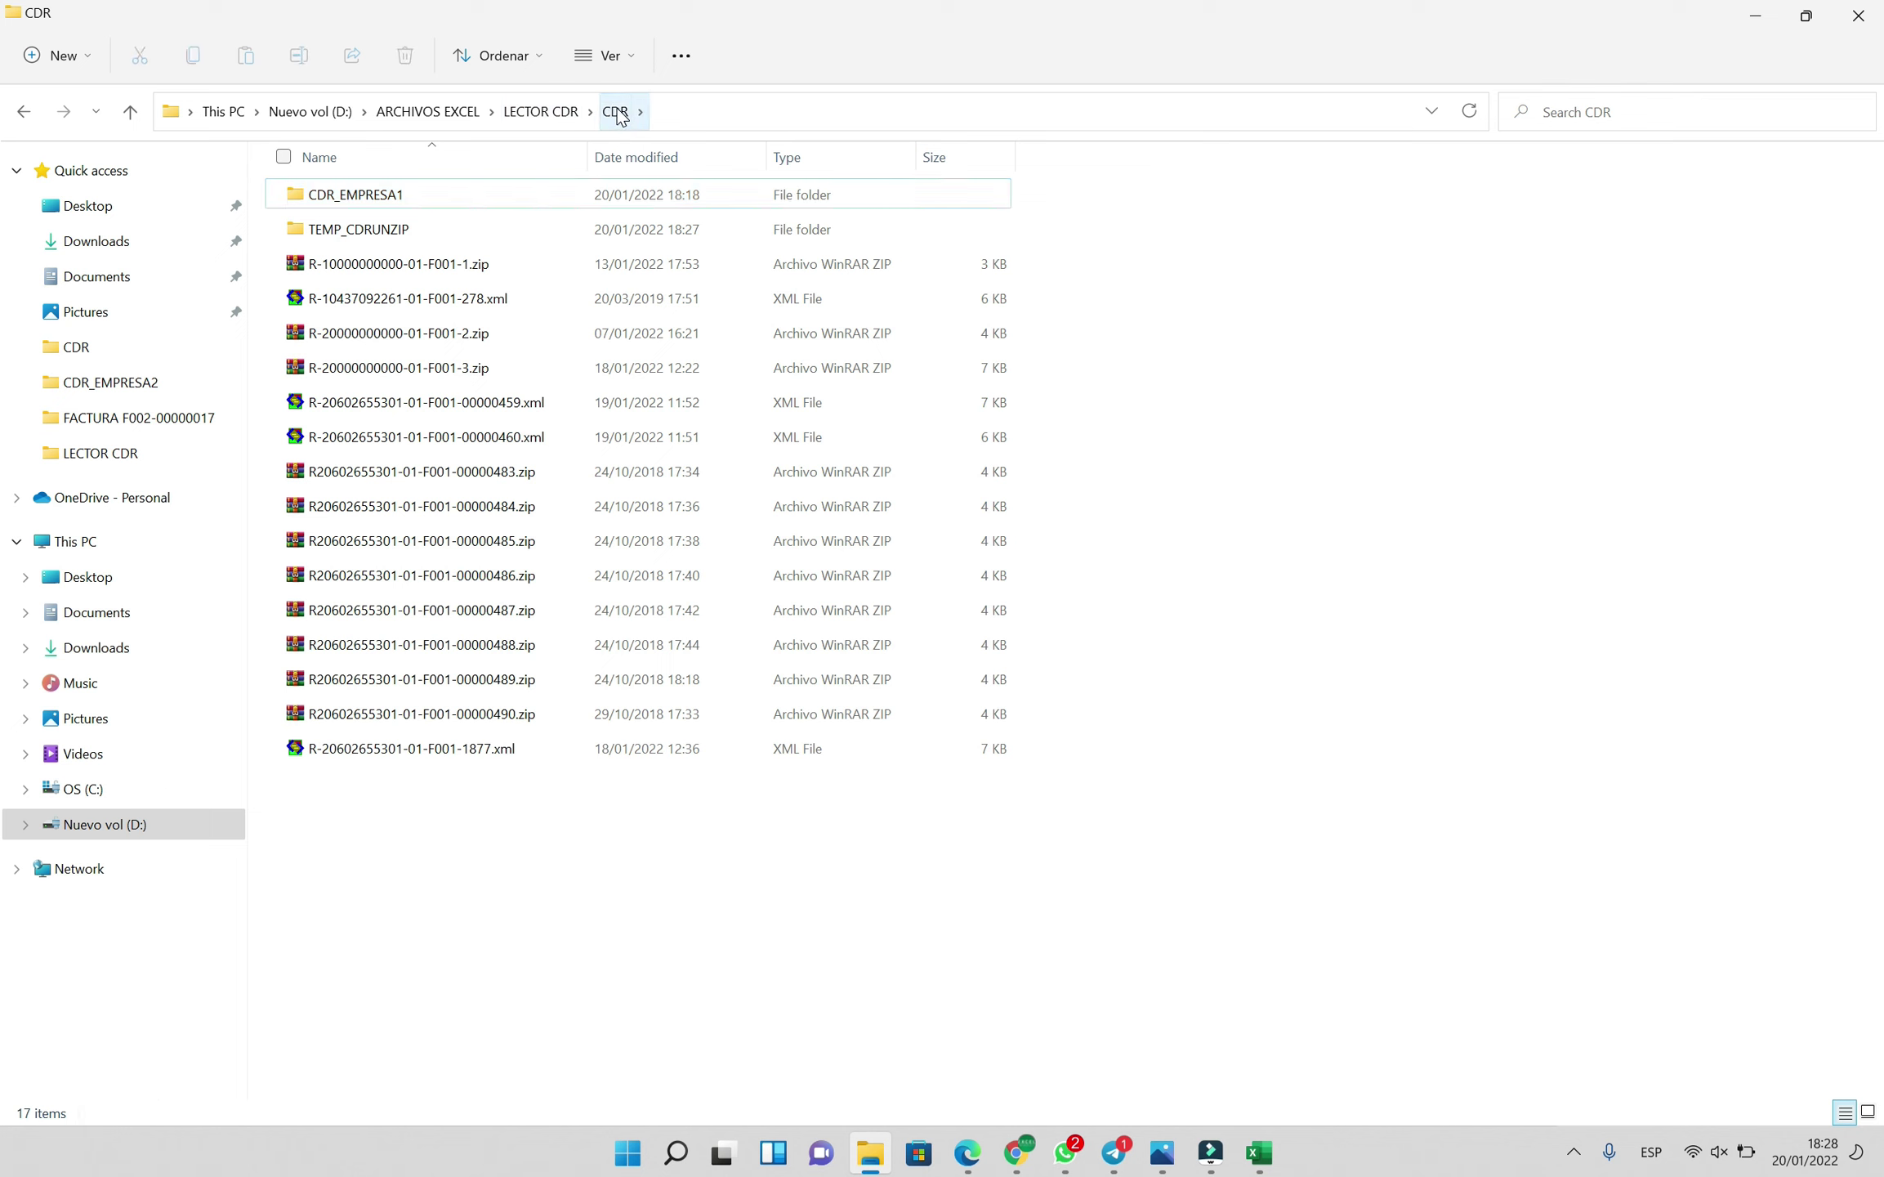
double_click(389, 196)
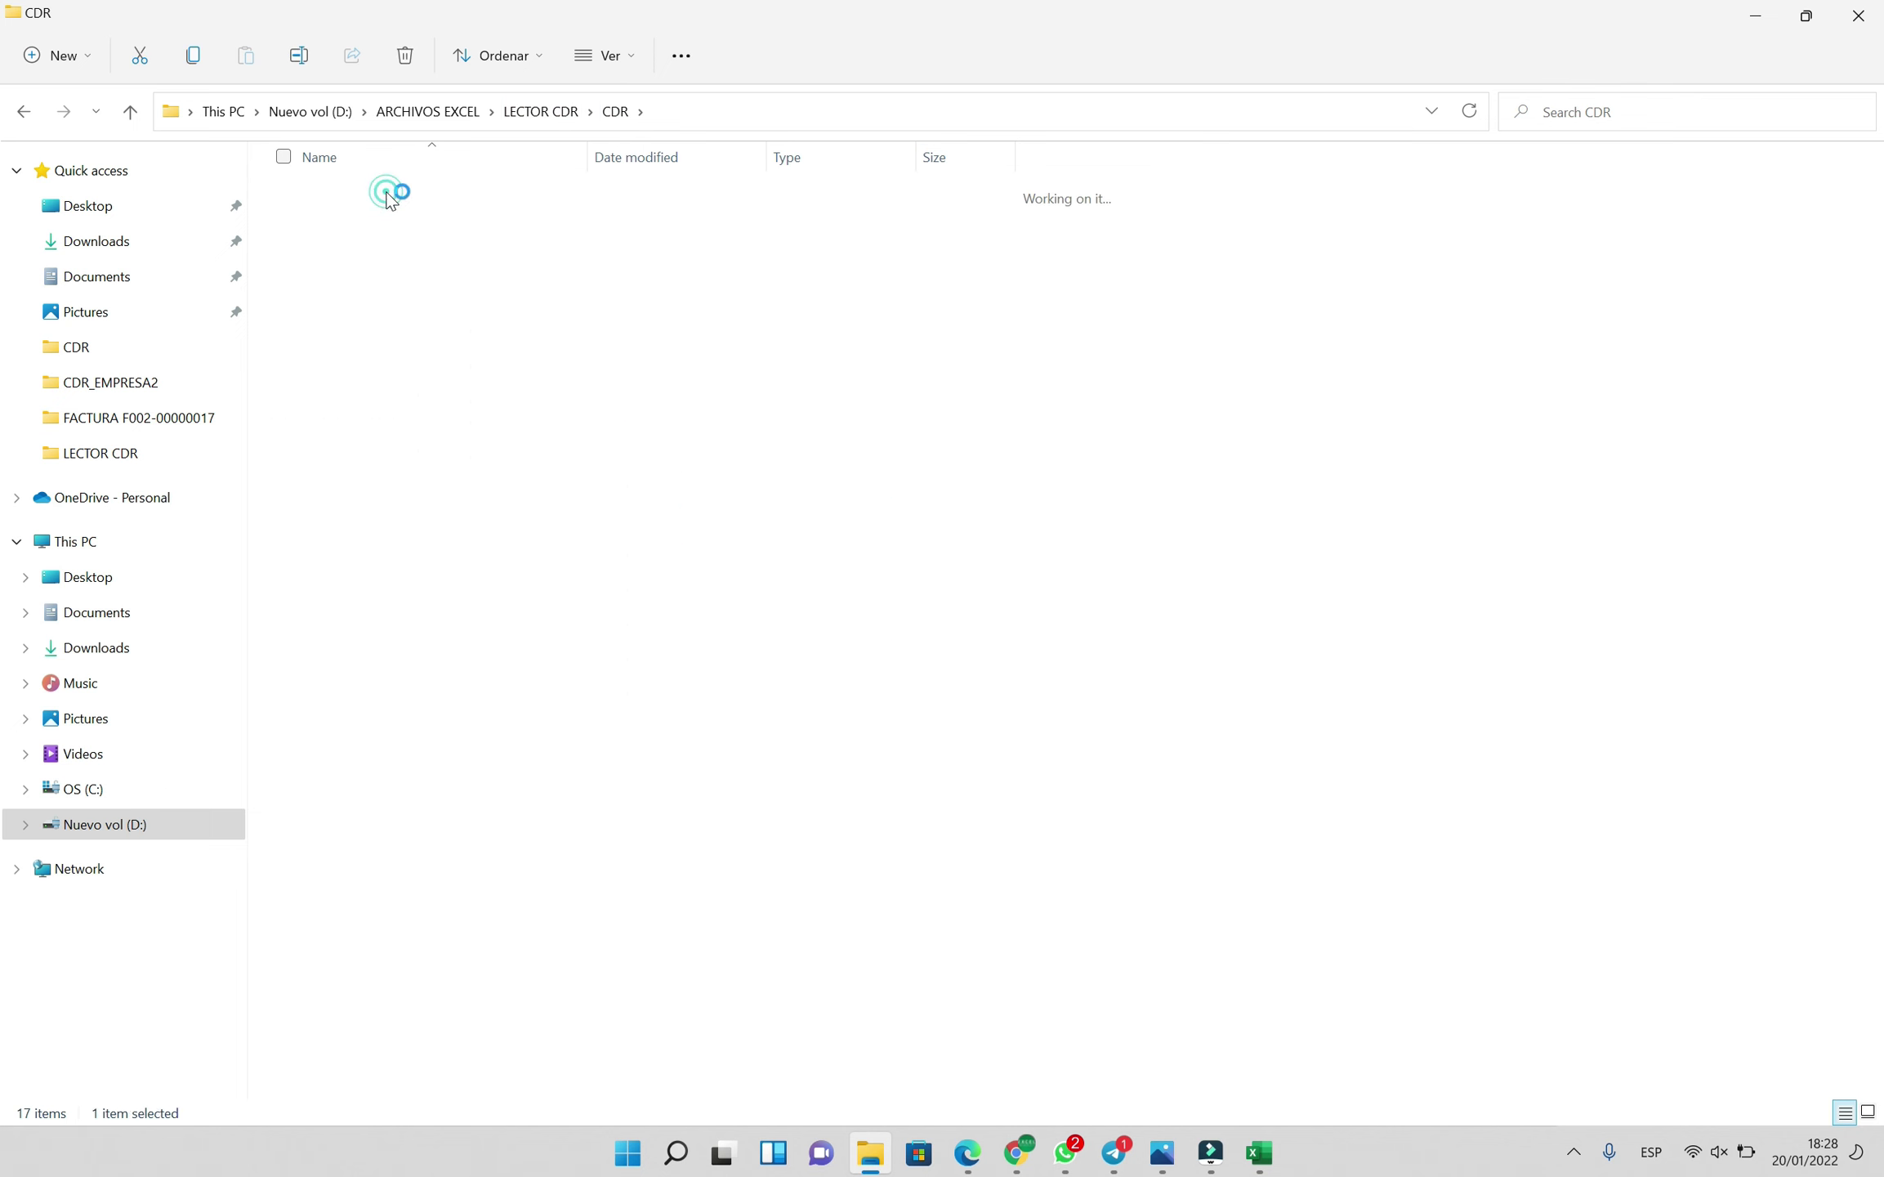
left_click_drag(1109, 309, 711, 924)
scroll(719, 932, "down", 6)
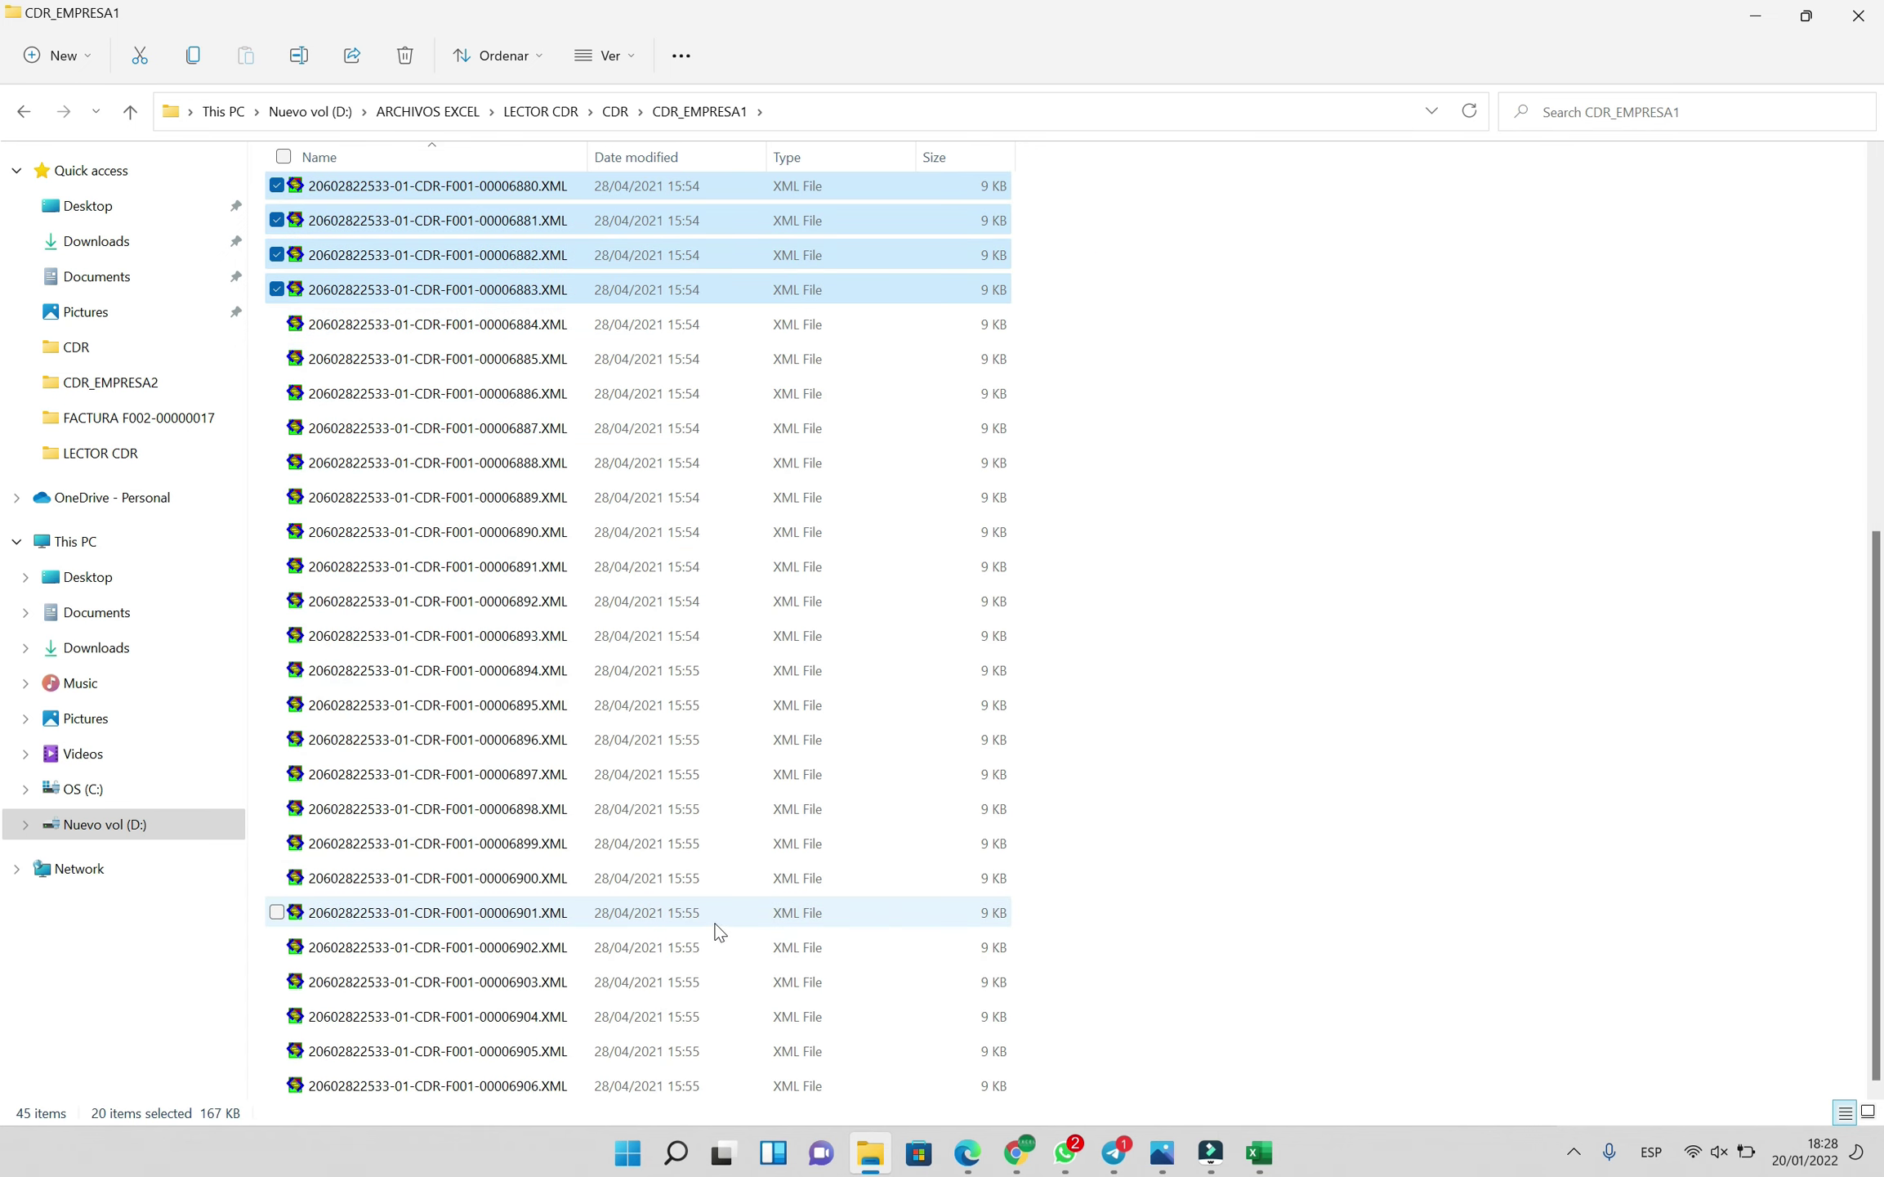
left_click(1755, 17)
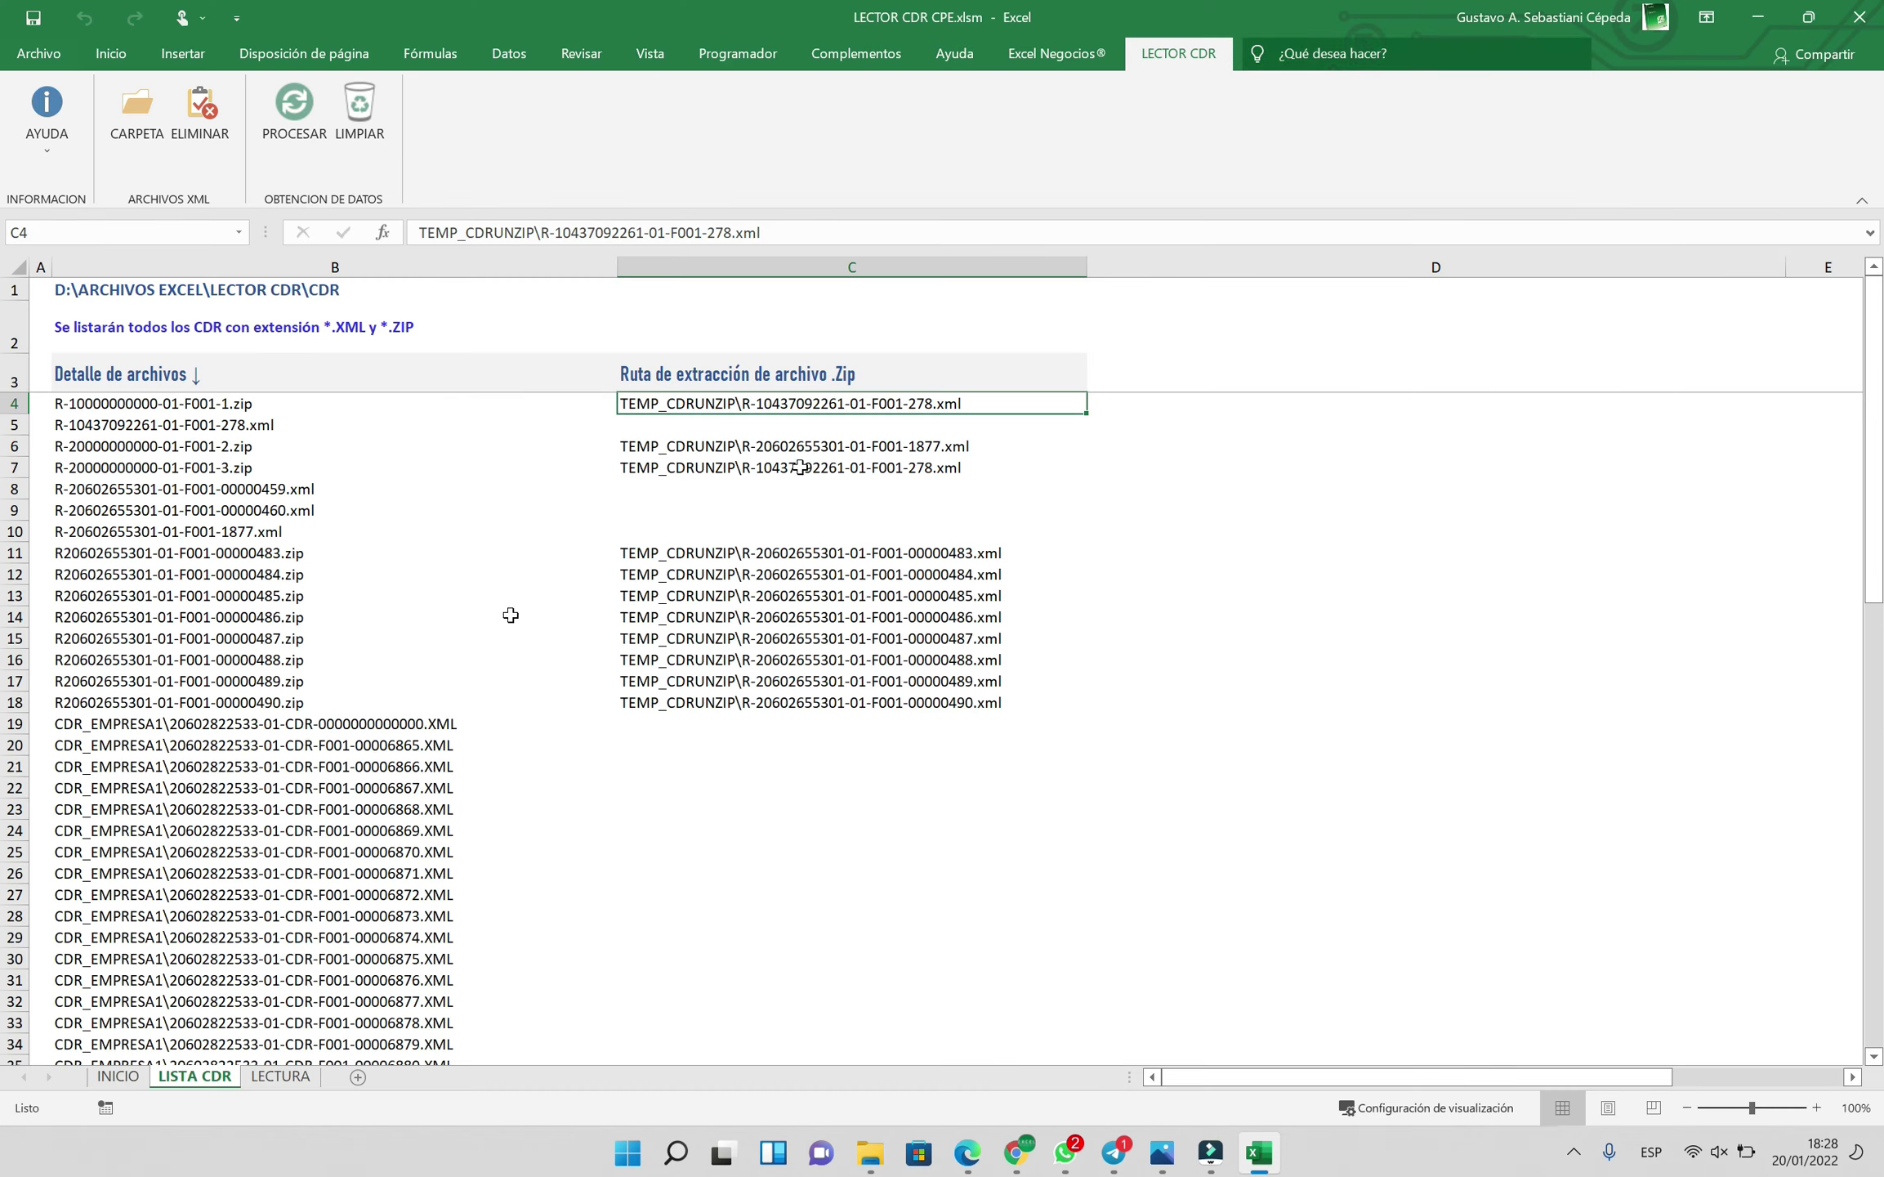
Examine the LISTA CDR file list in Excel, comparing the main folder's entries with those from the CDR_EMPRESA1 and OTROS CDR subfolders
left_click(359, 639)
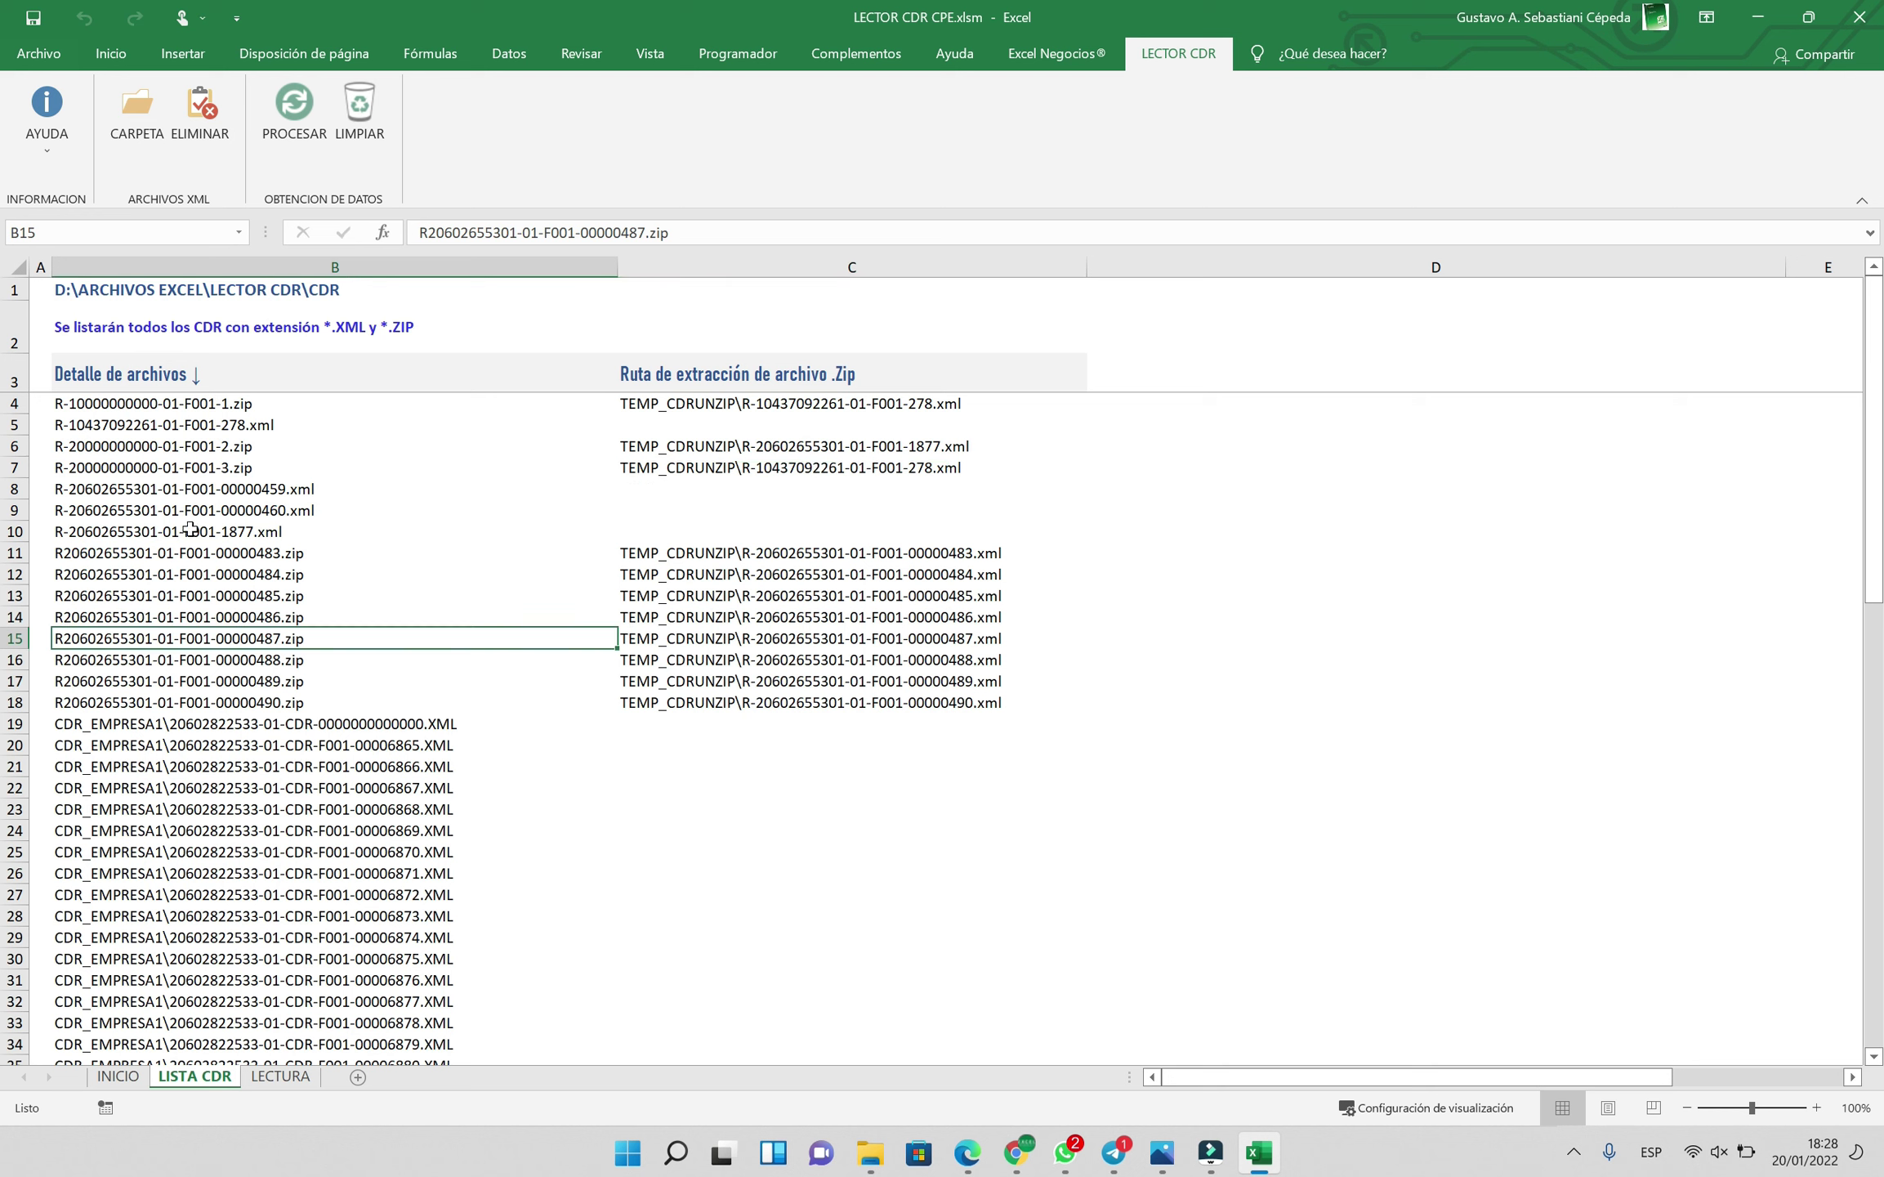
left_click(92, 285)
left_click_drag(106, 403, 109, 711)
left_click(78, 765)
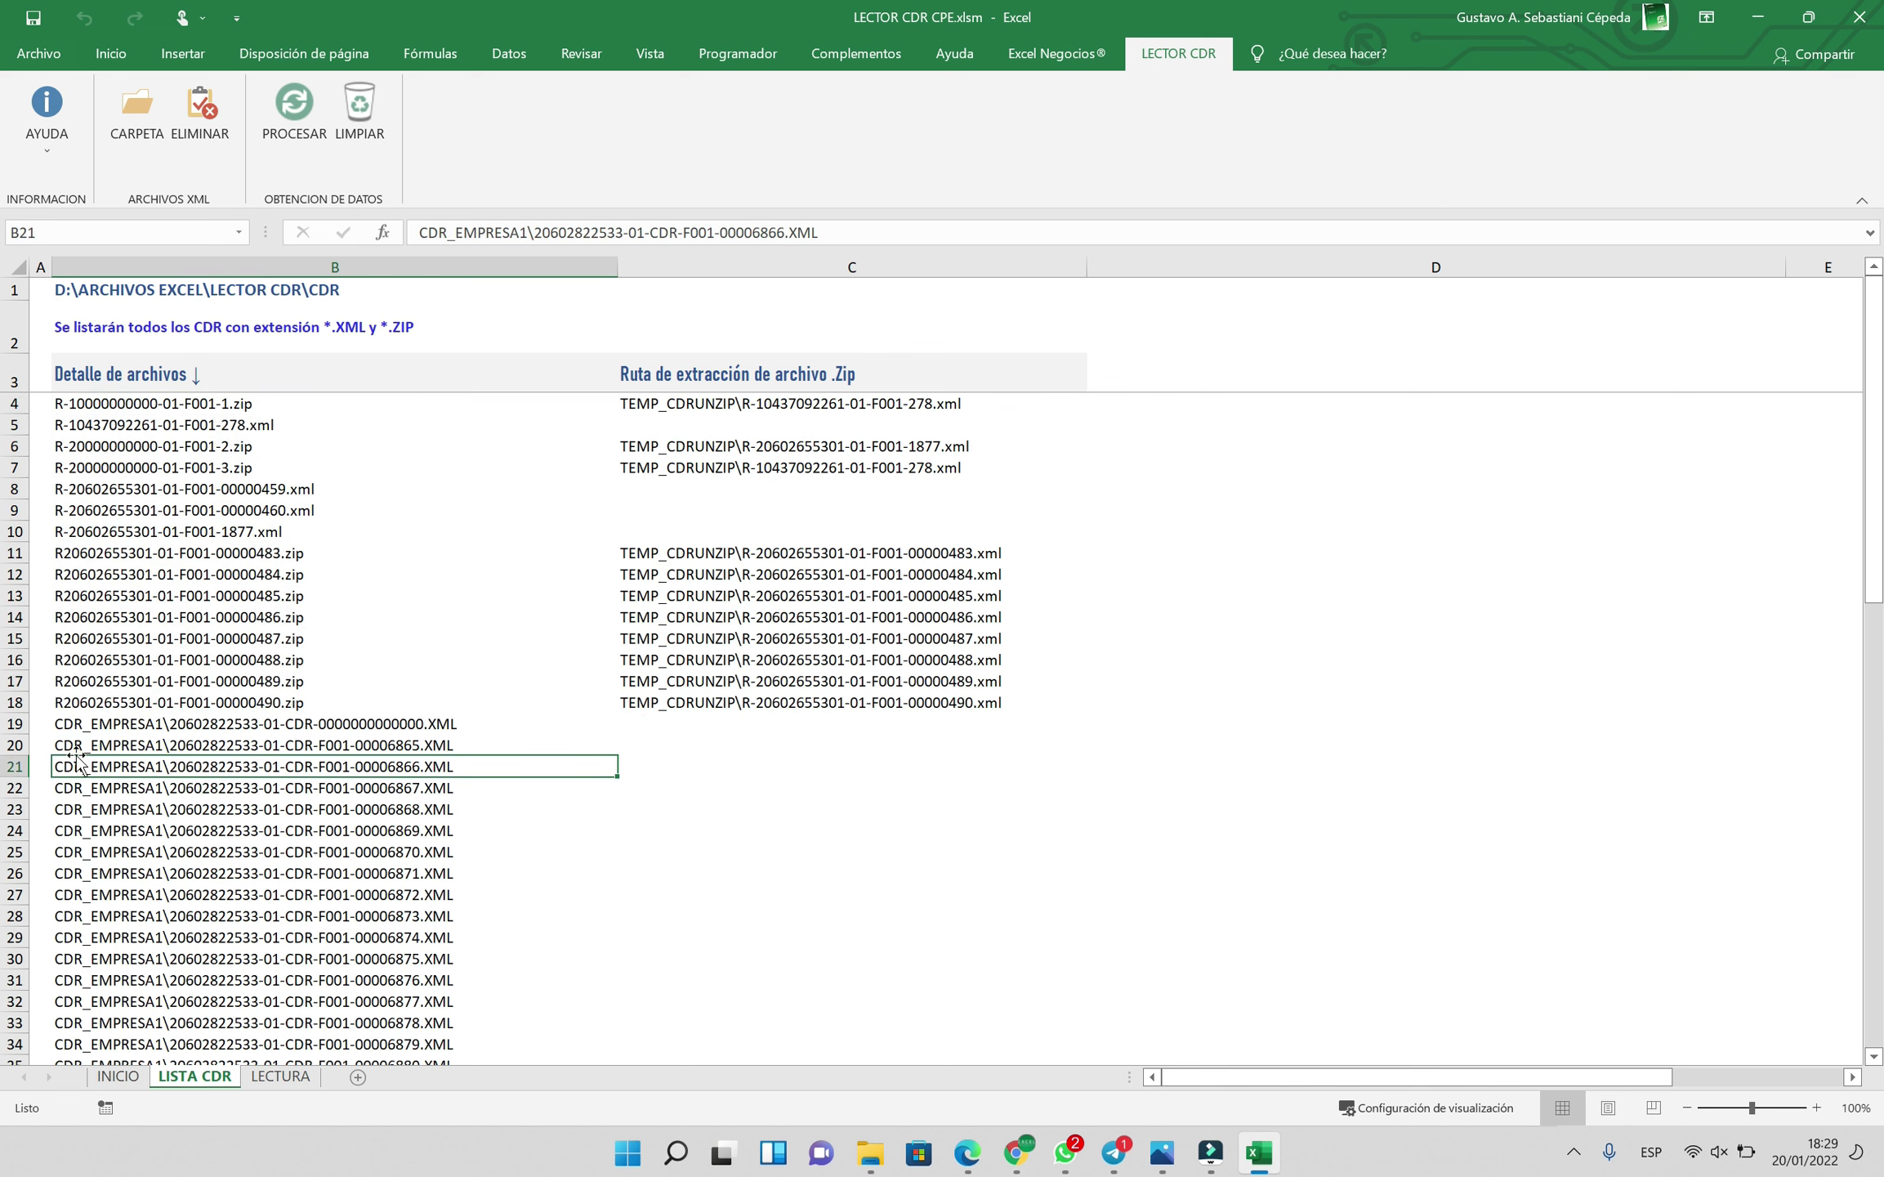
left_click(72, 725)
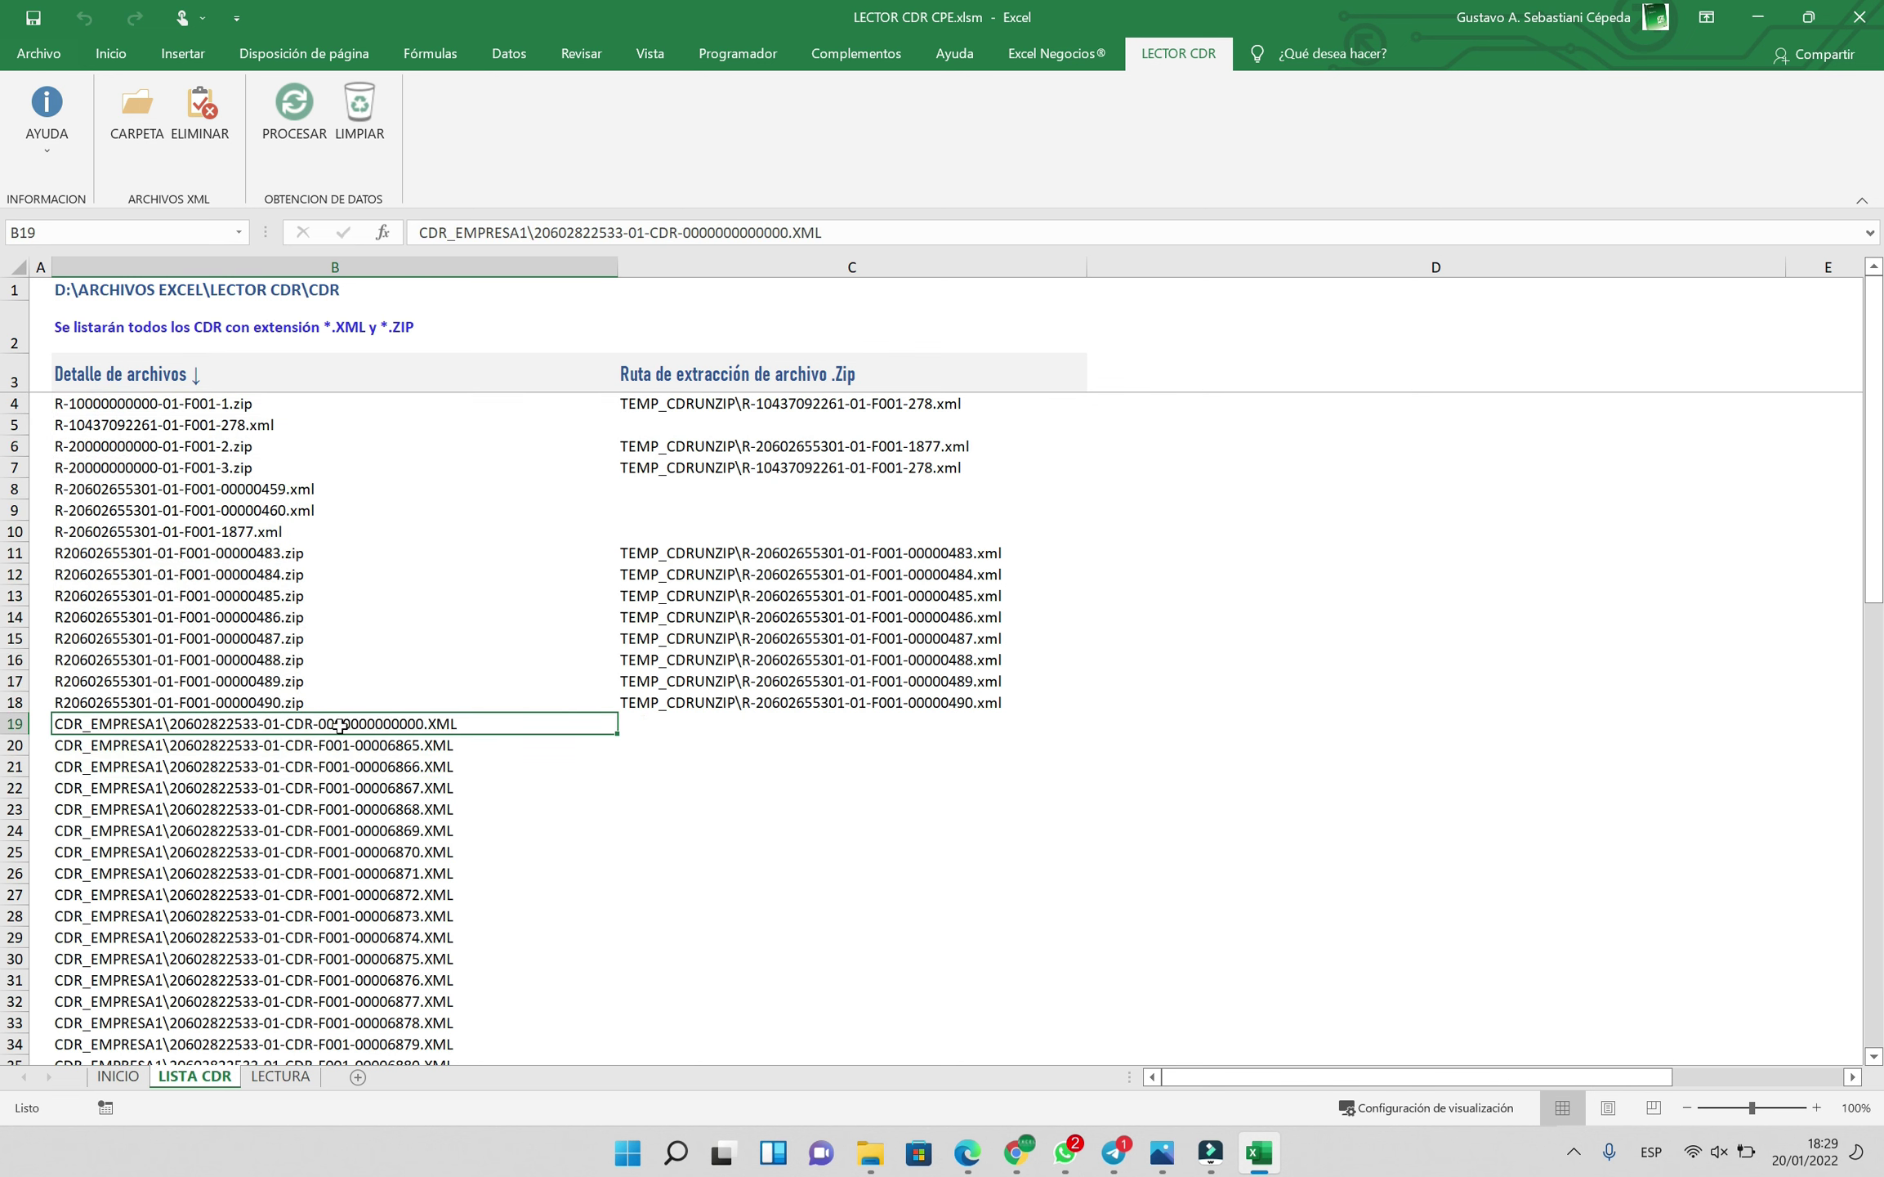
scroll(339, 725, "down", 7)
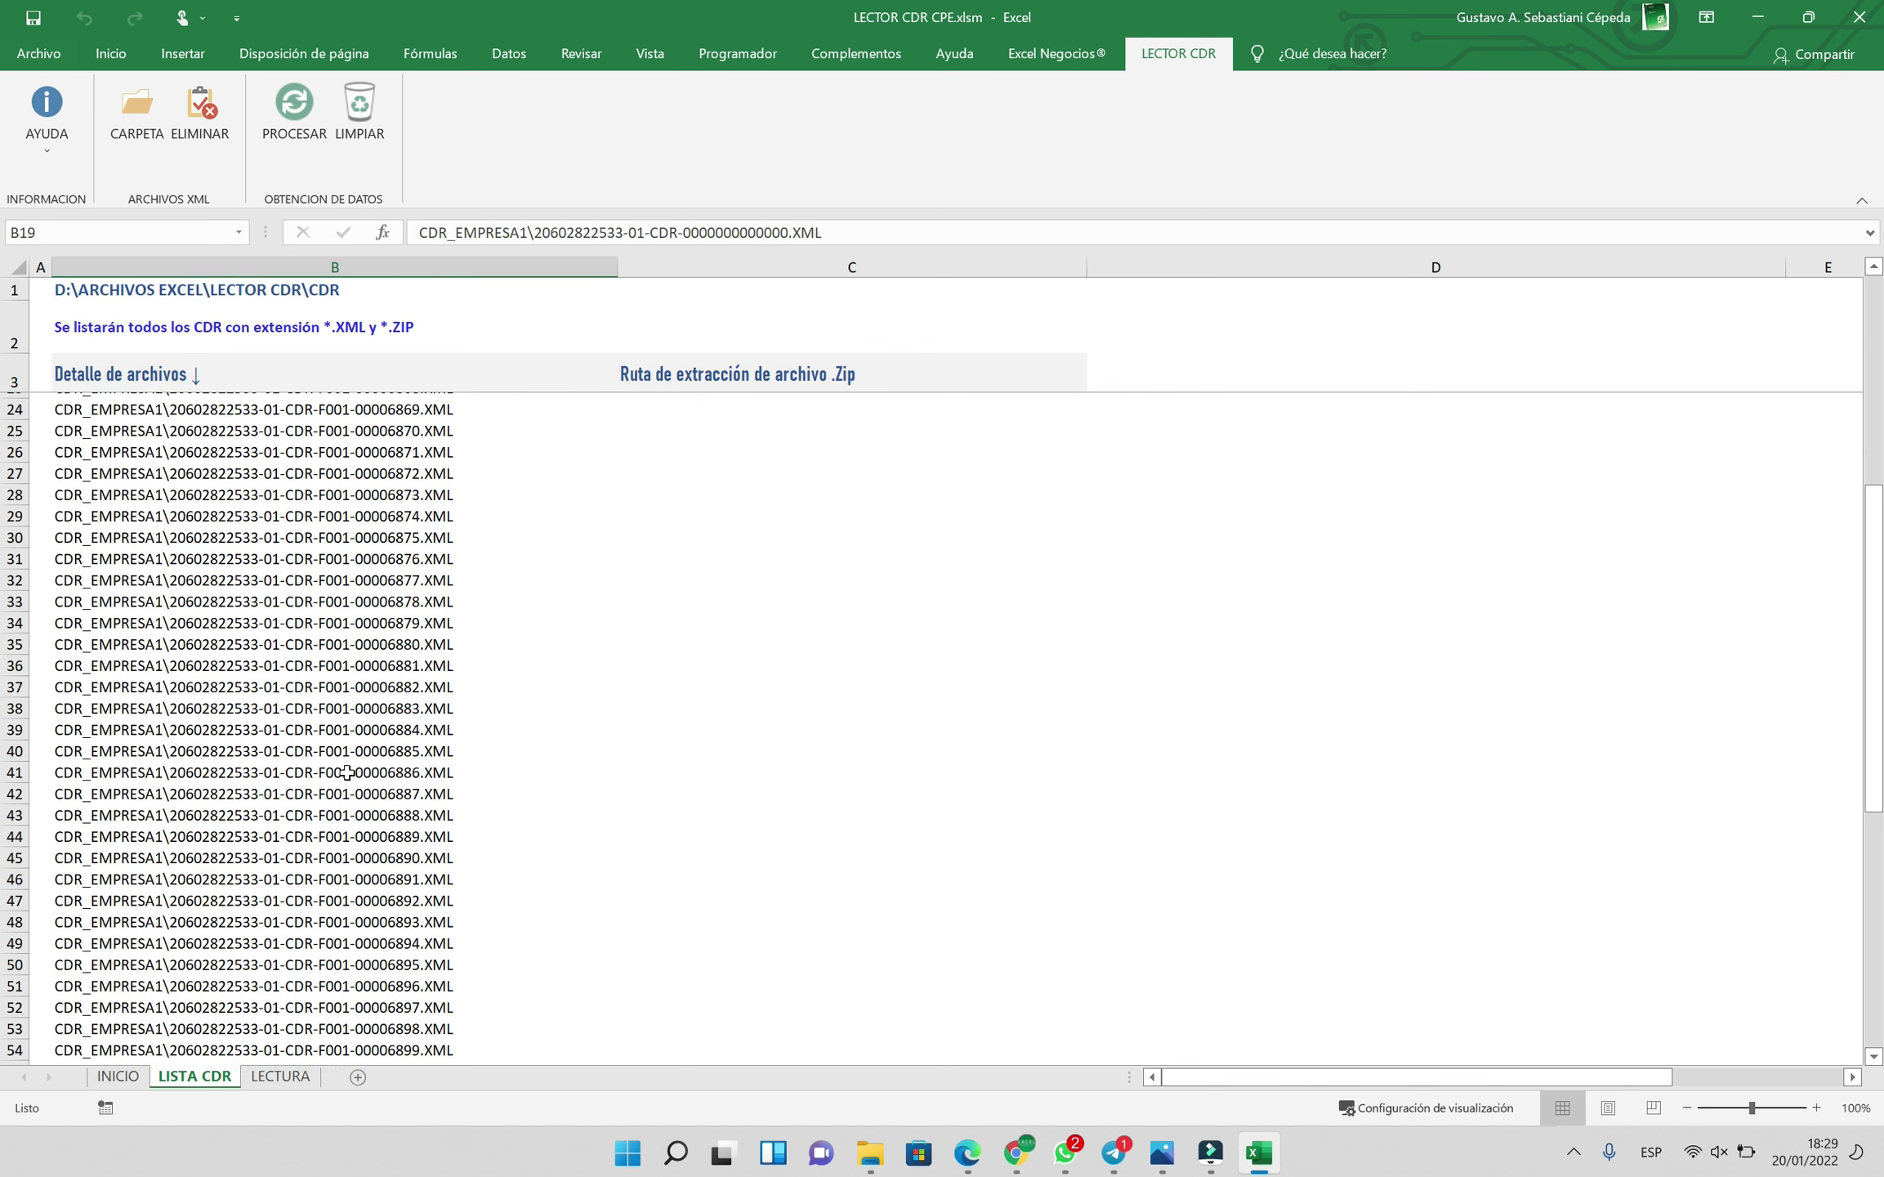
scroll(347, 772, "down", 8)
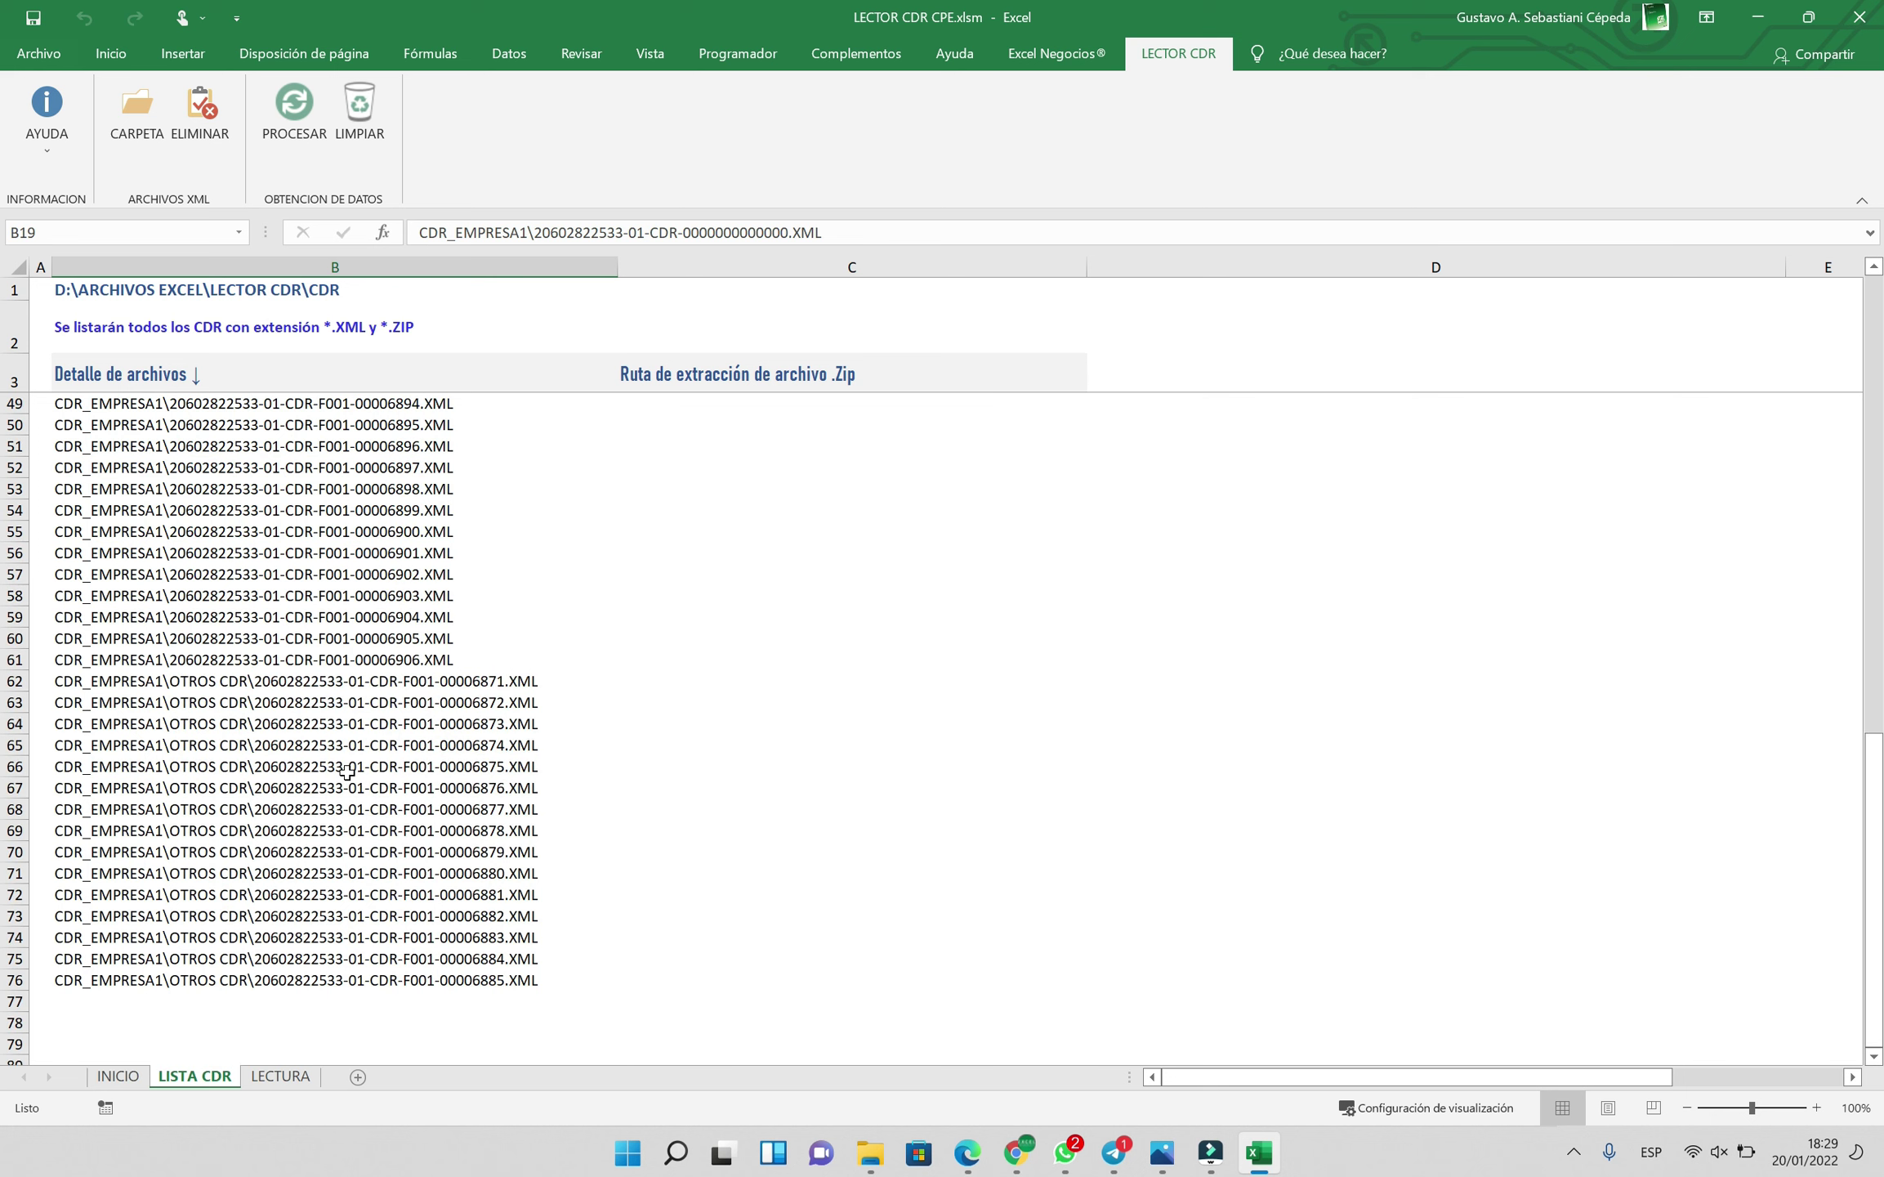
scroll(347, 773, "up", 15)
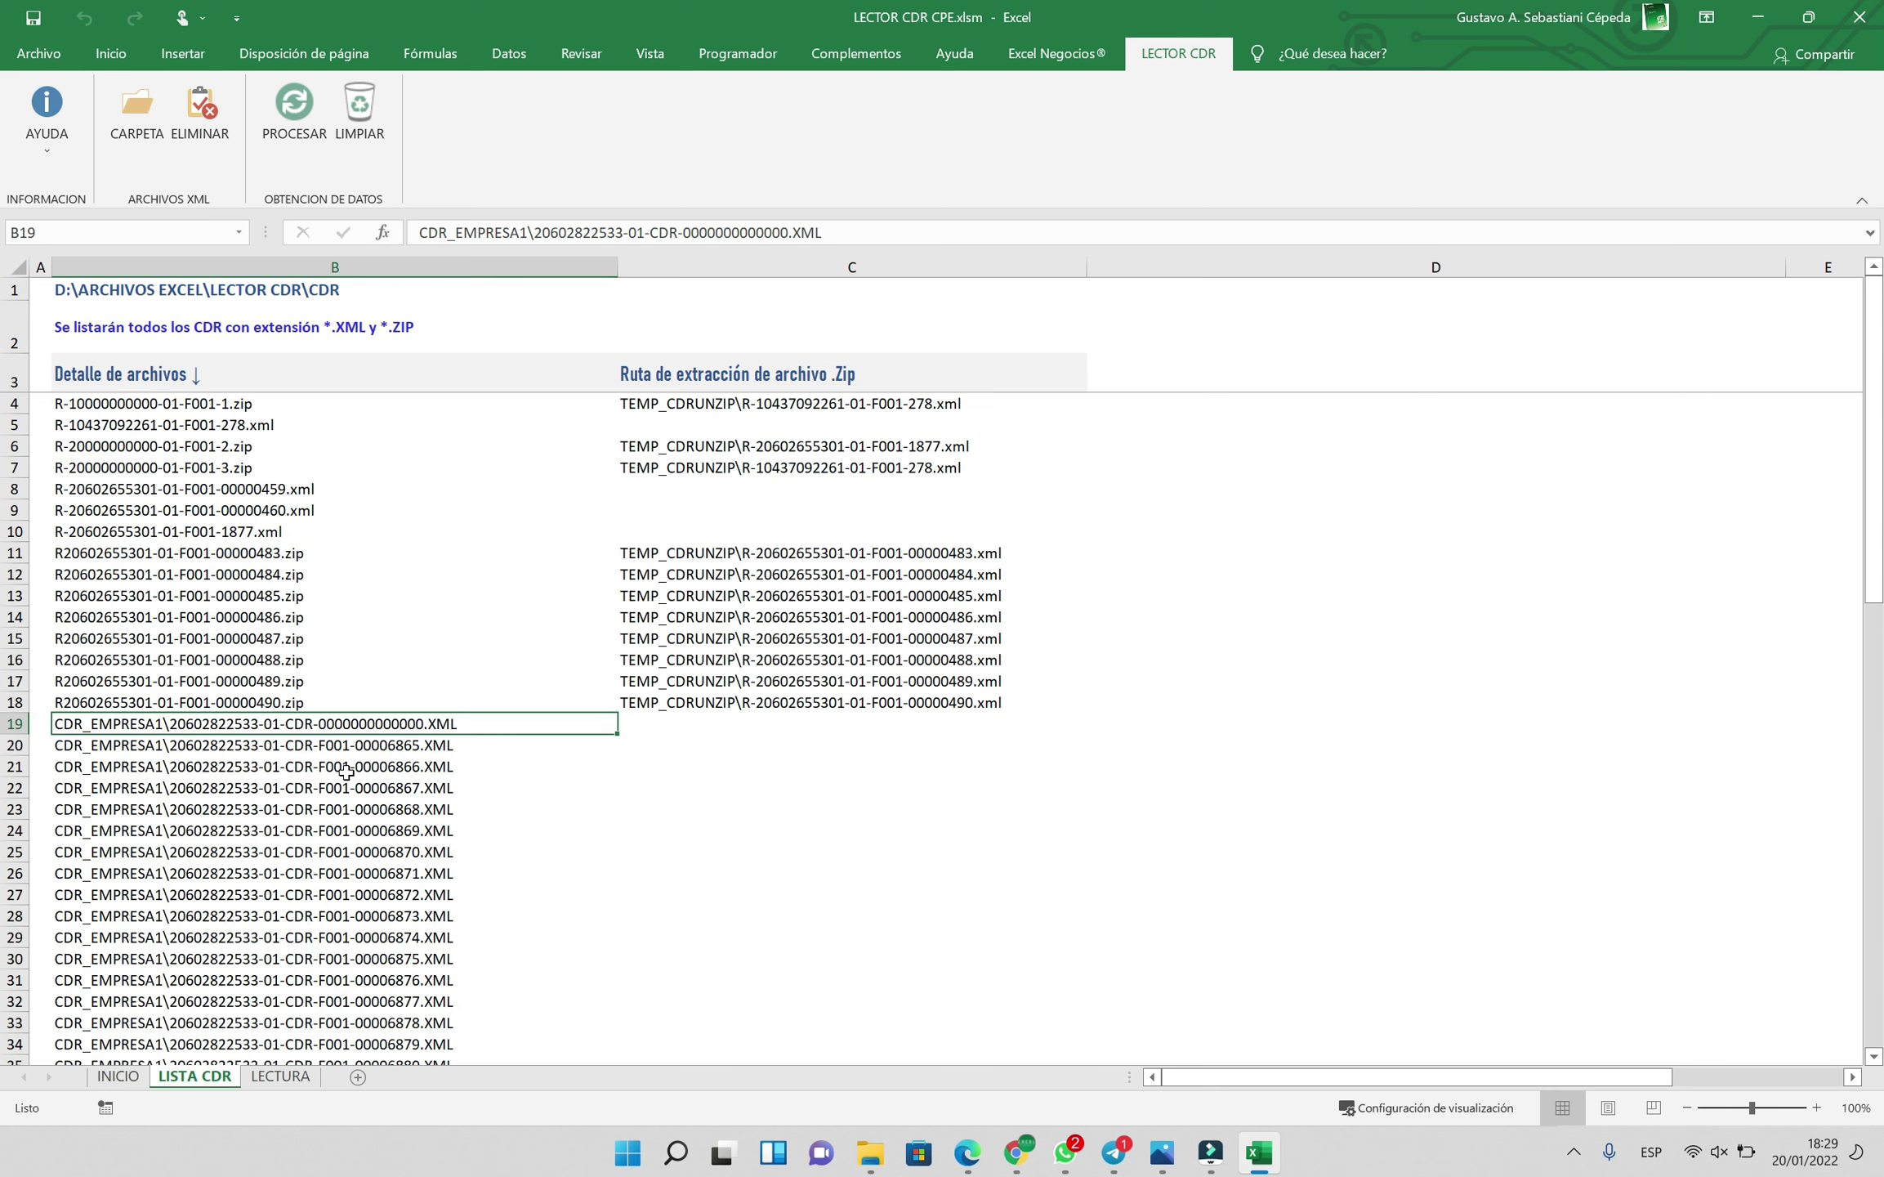
left_click(355, 512)
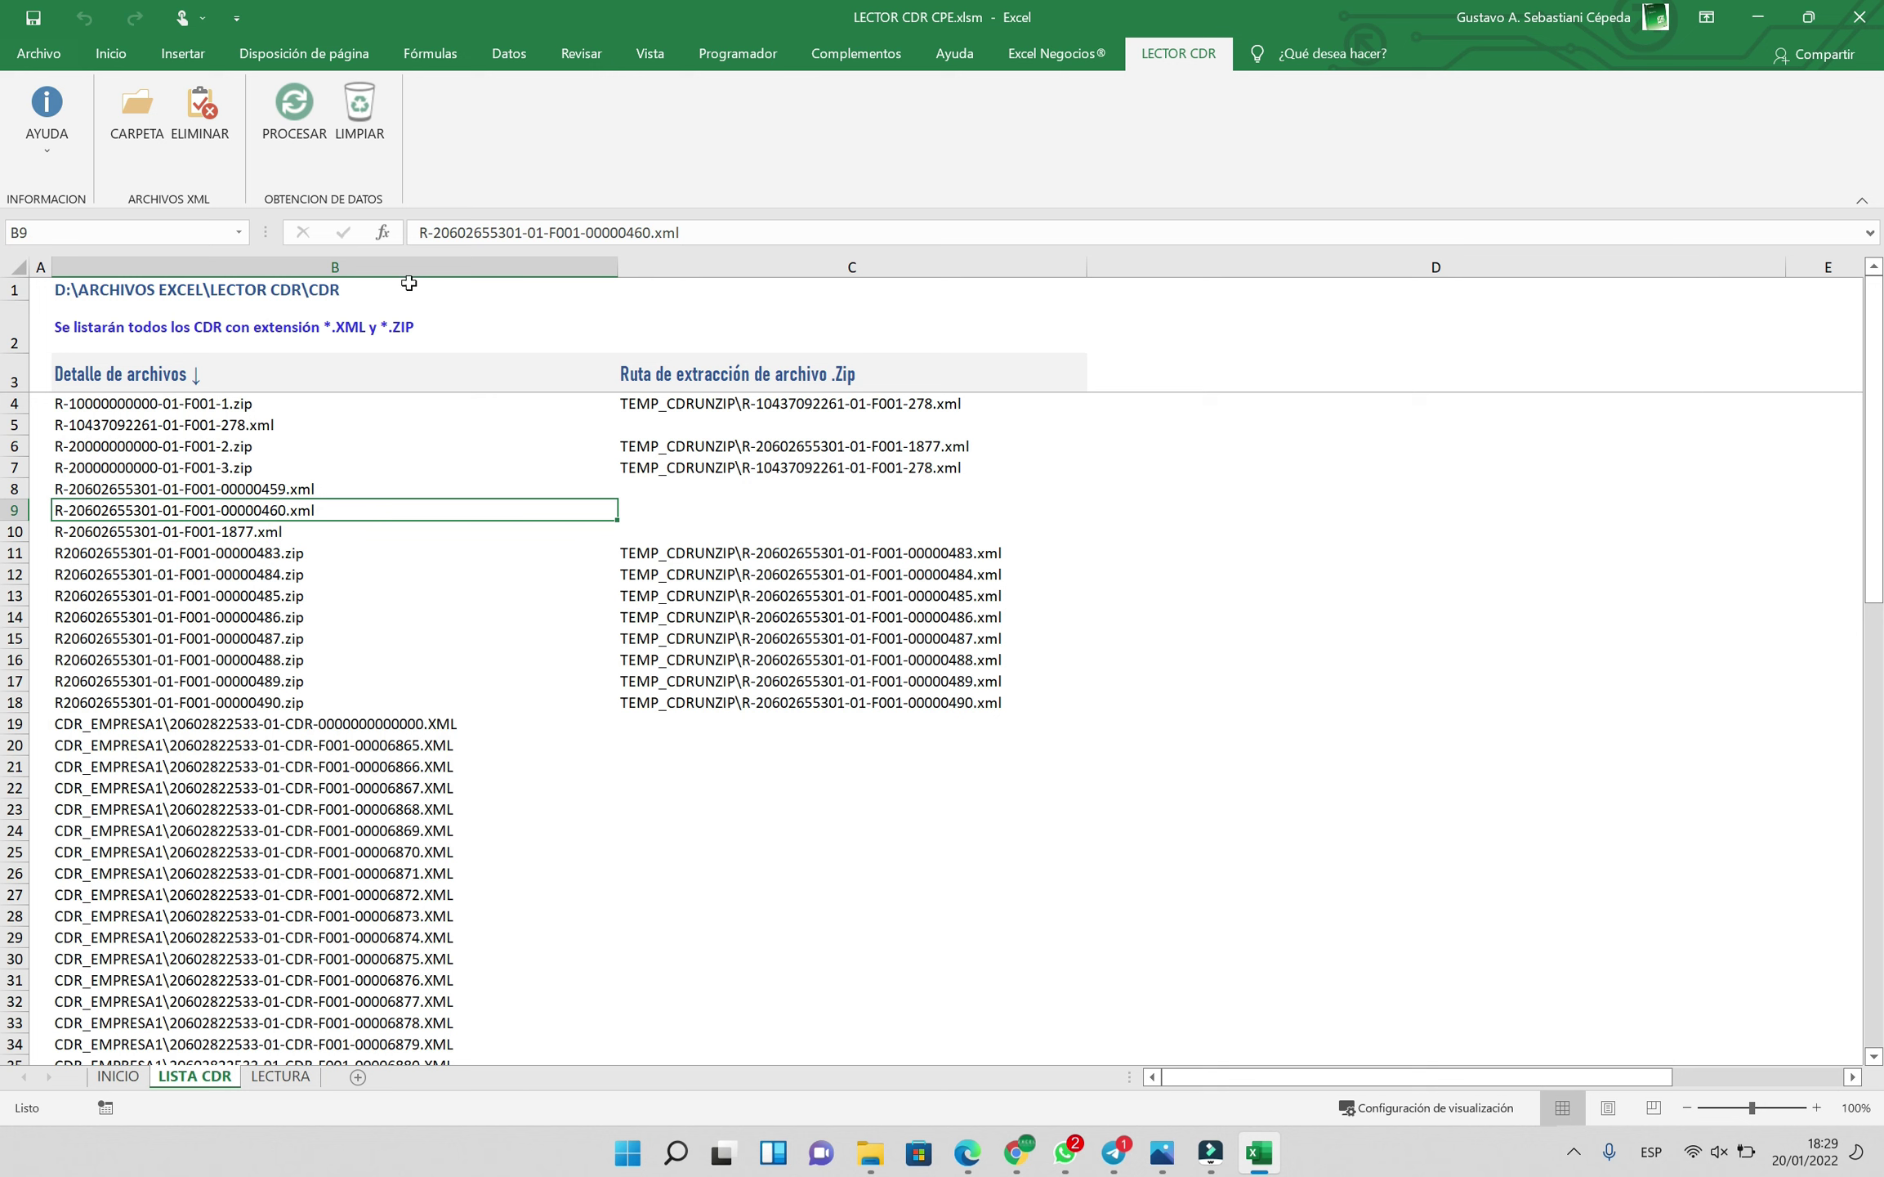
left_click_drag(260, 401, 261, 468)
left_click(337, 678)
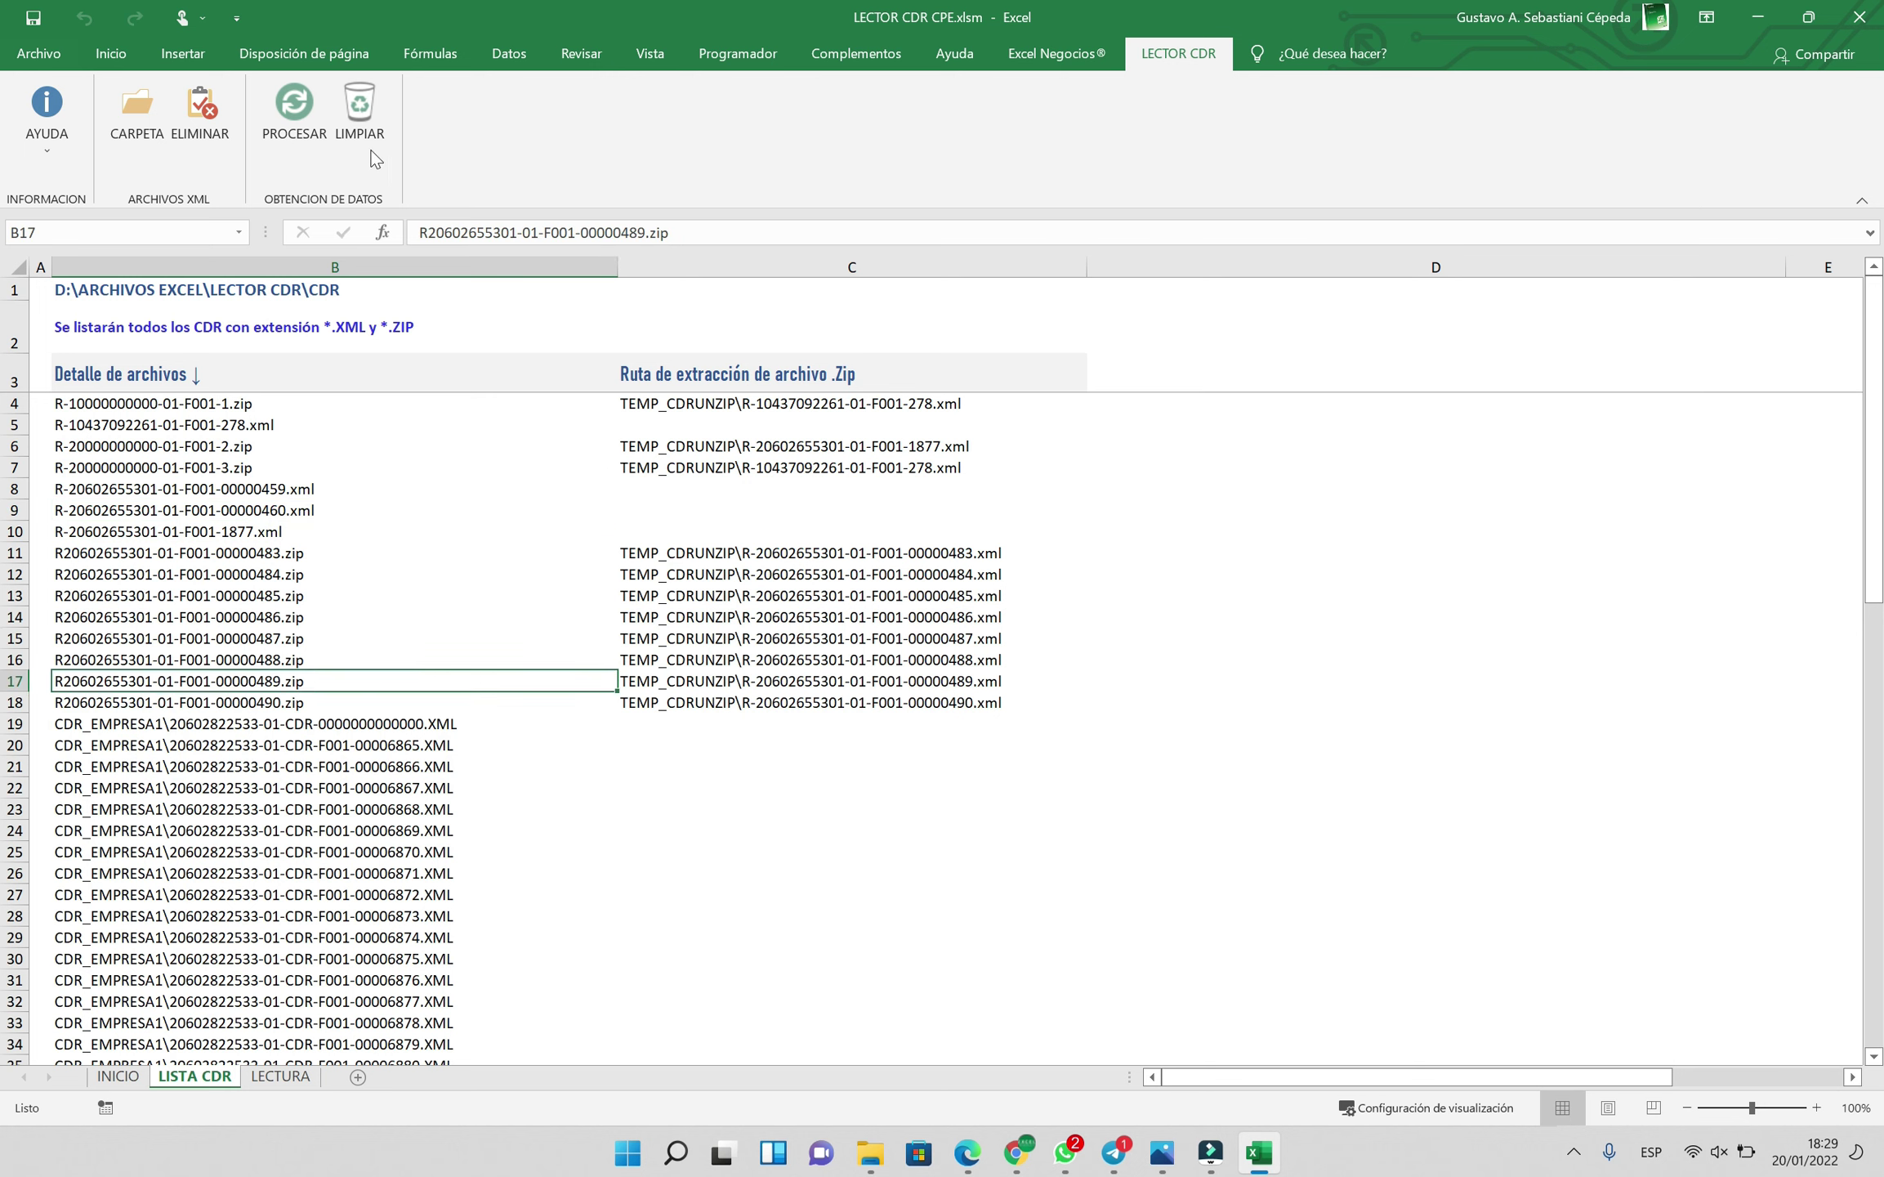
Process all listed CDR files to extract their data into the LECTURA sheet
left_click(294, 110)
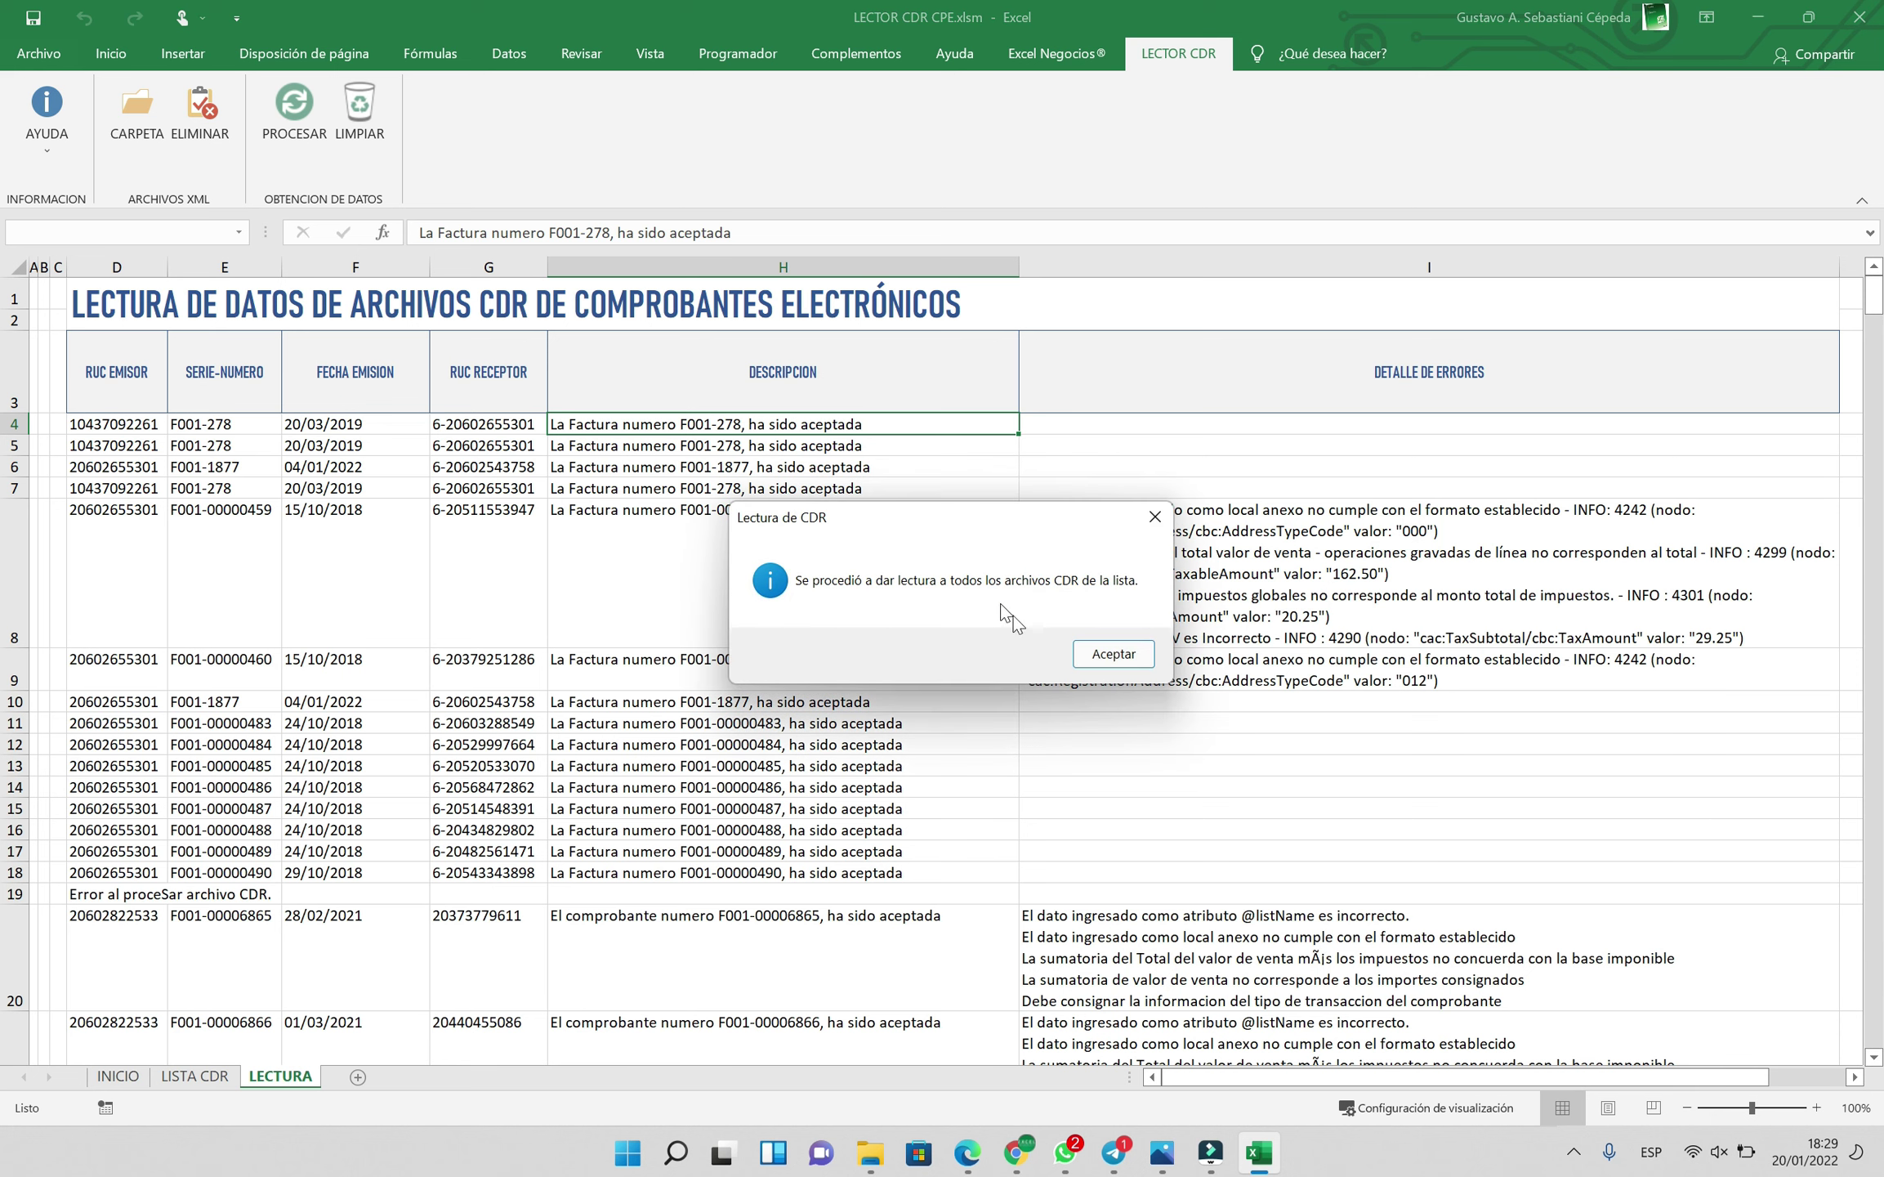
left_click(1112, 654)
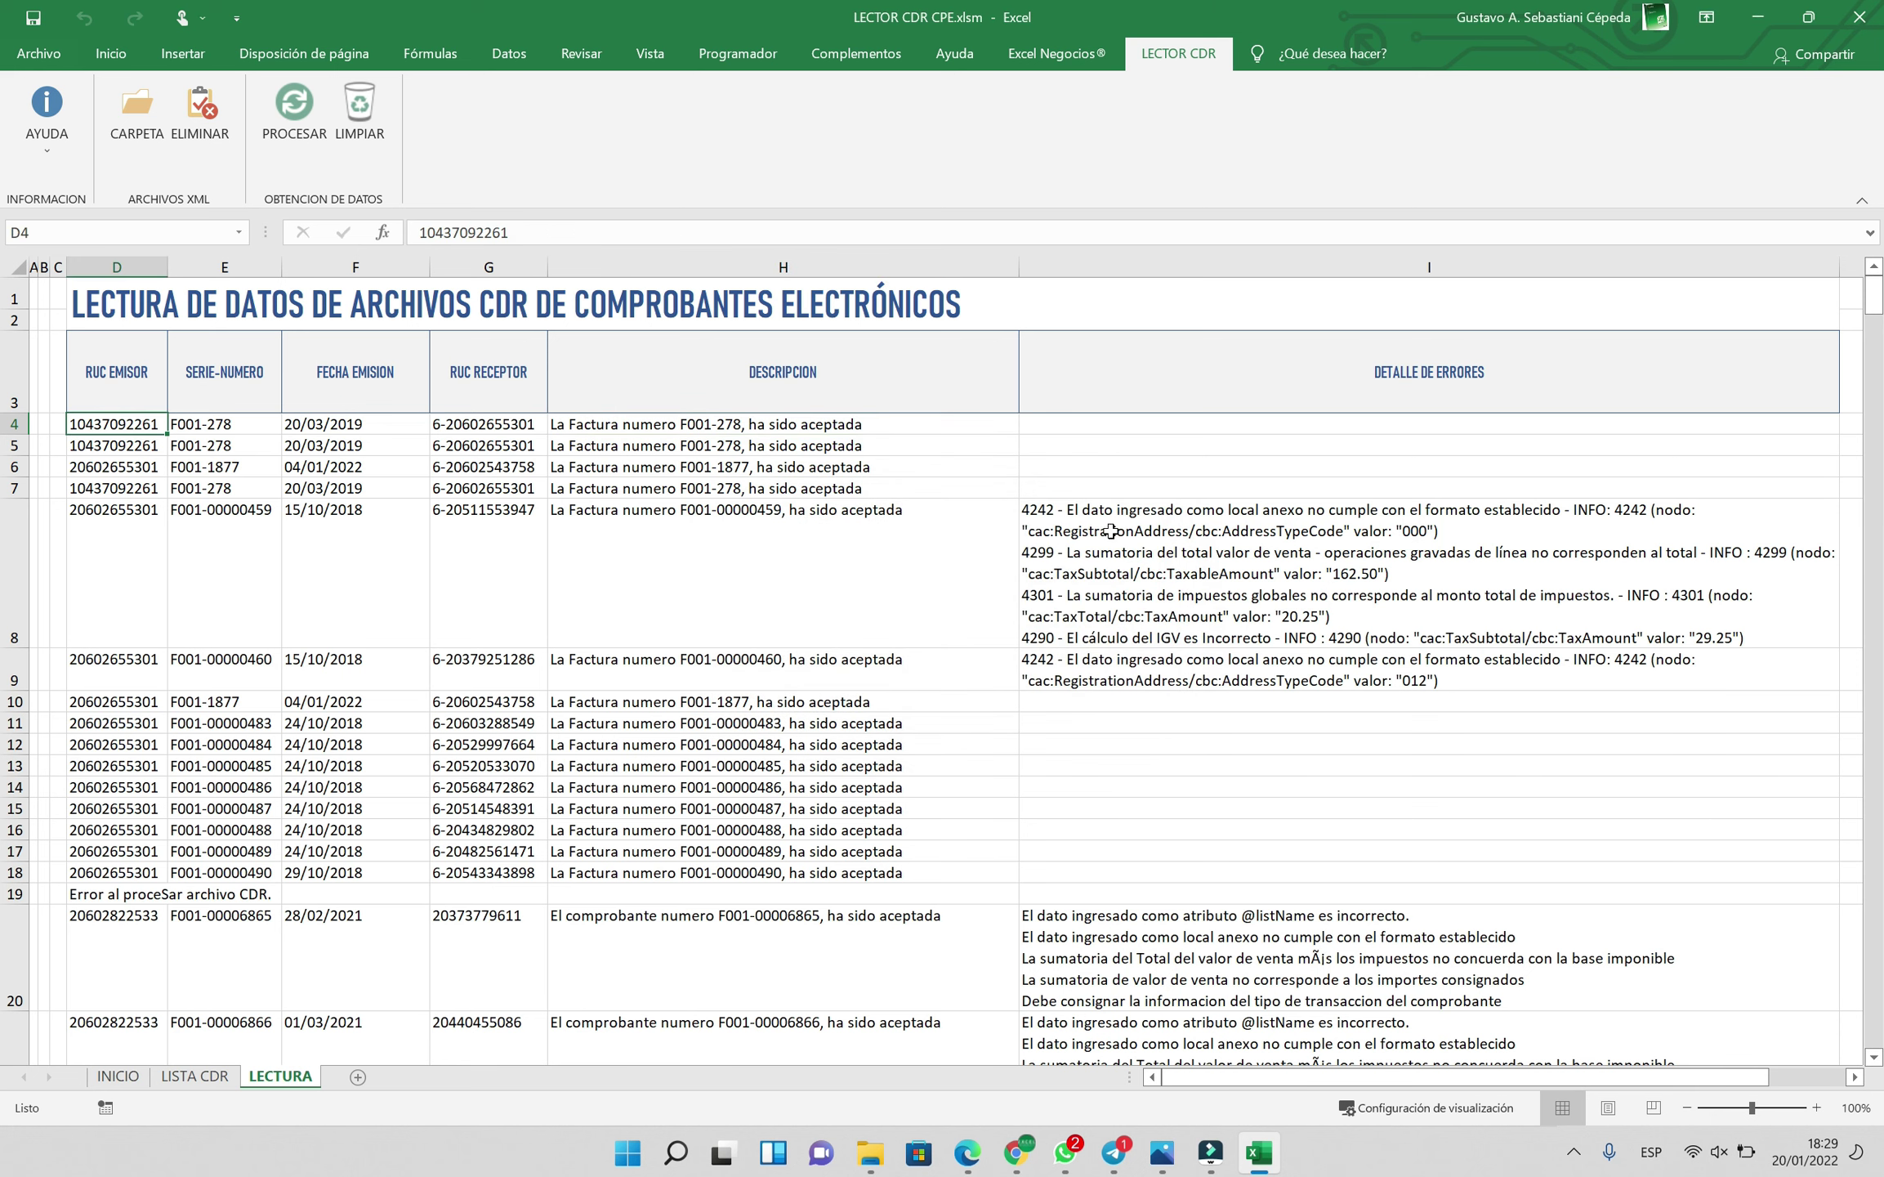
Inspect the error details of the first invoices on the LECTURA sheet
left_click(1093, 422)
left_click(1079, 512)
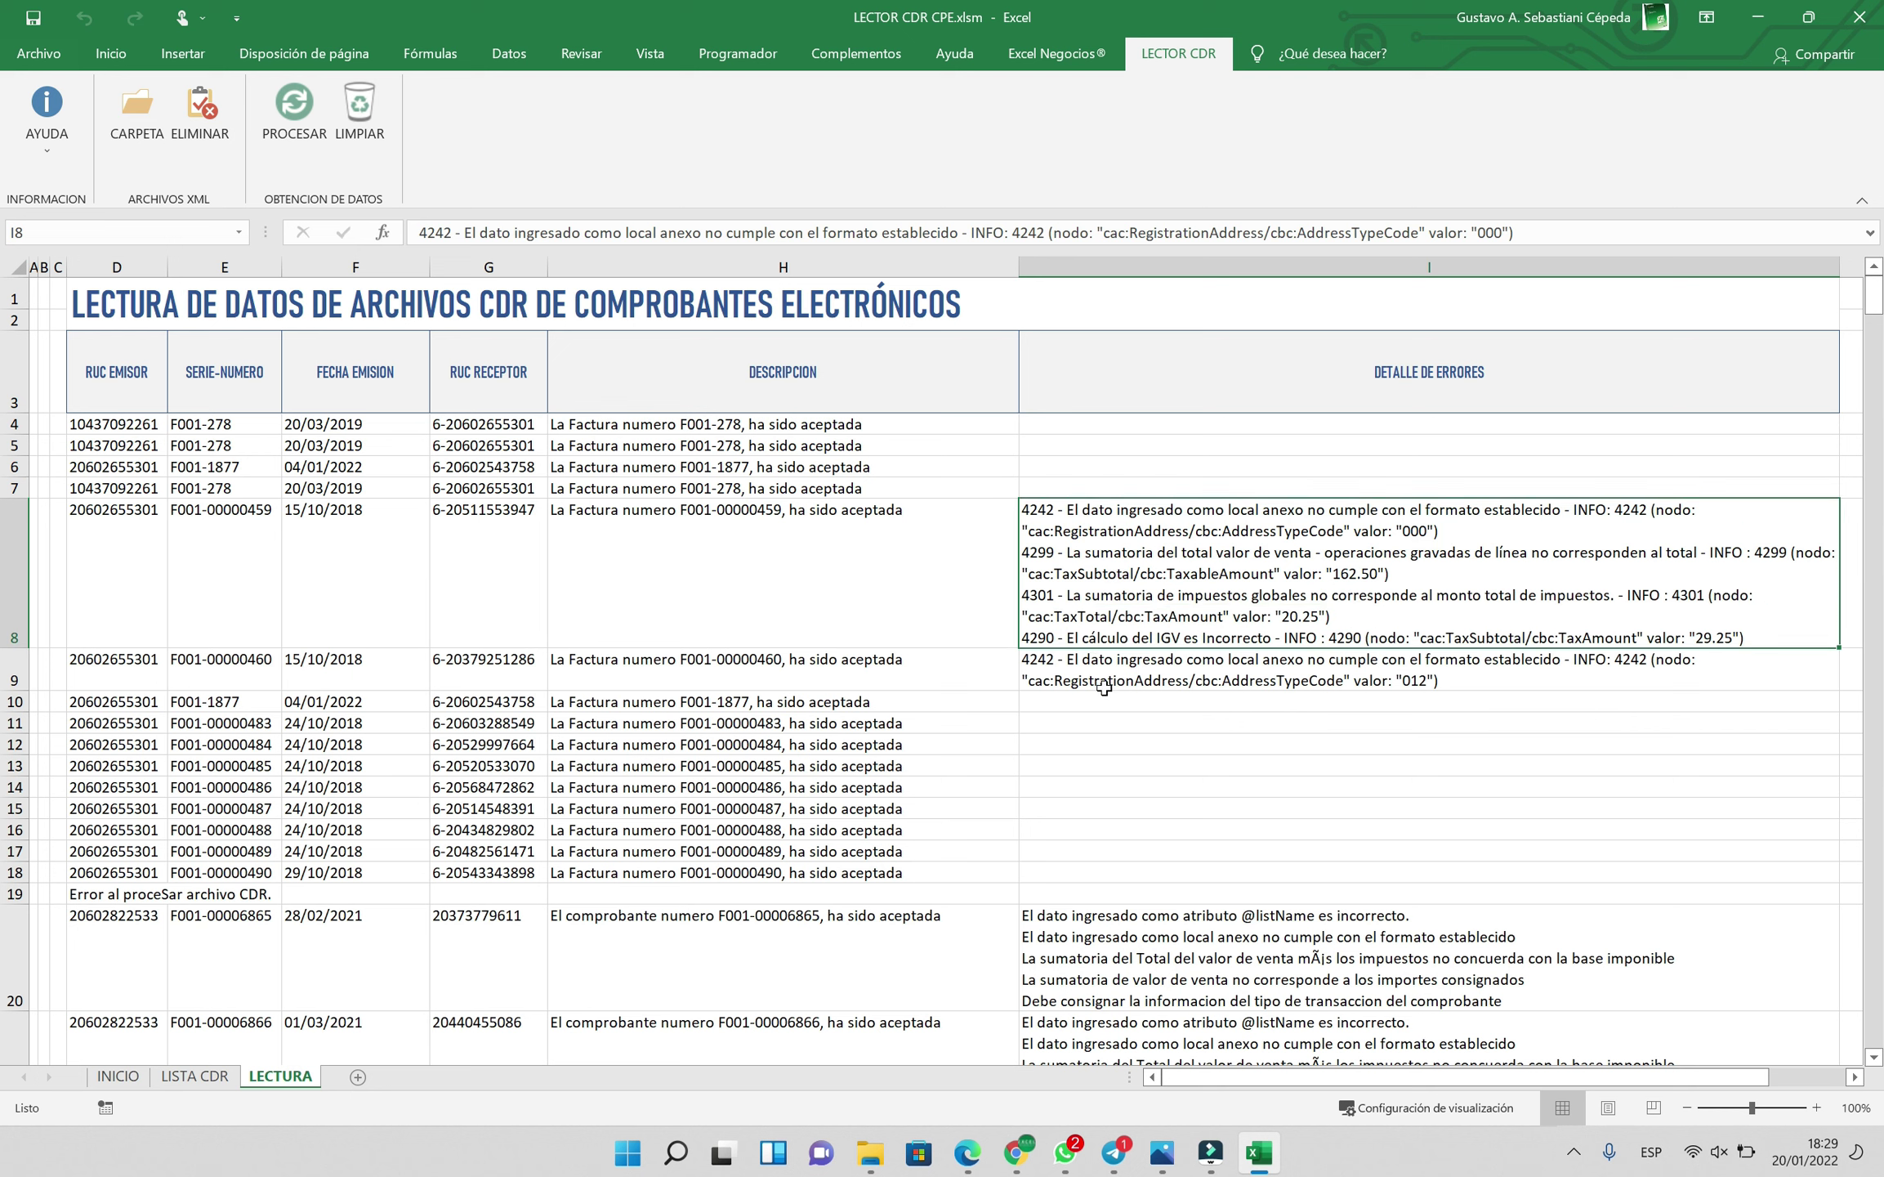
left_click(1108, 677)
left_click(1093, 752)
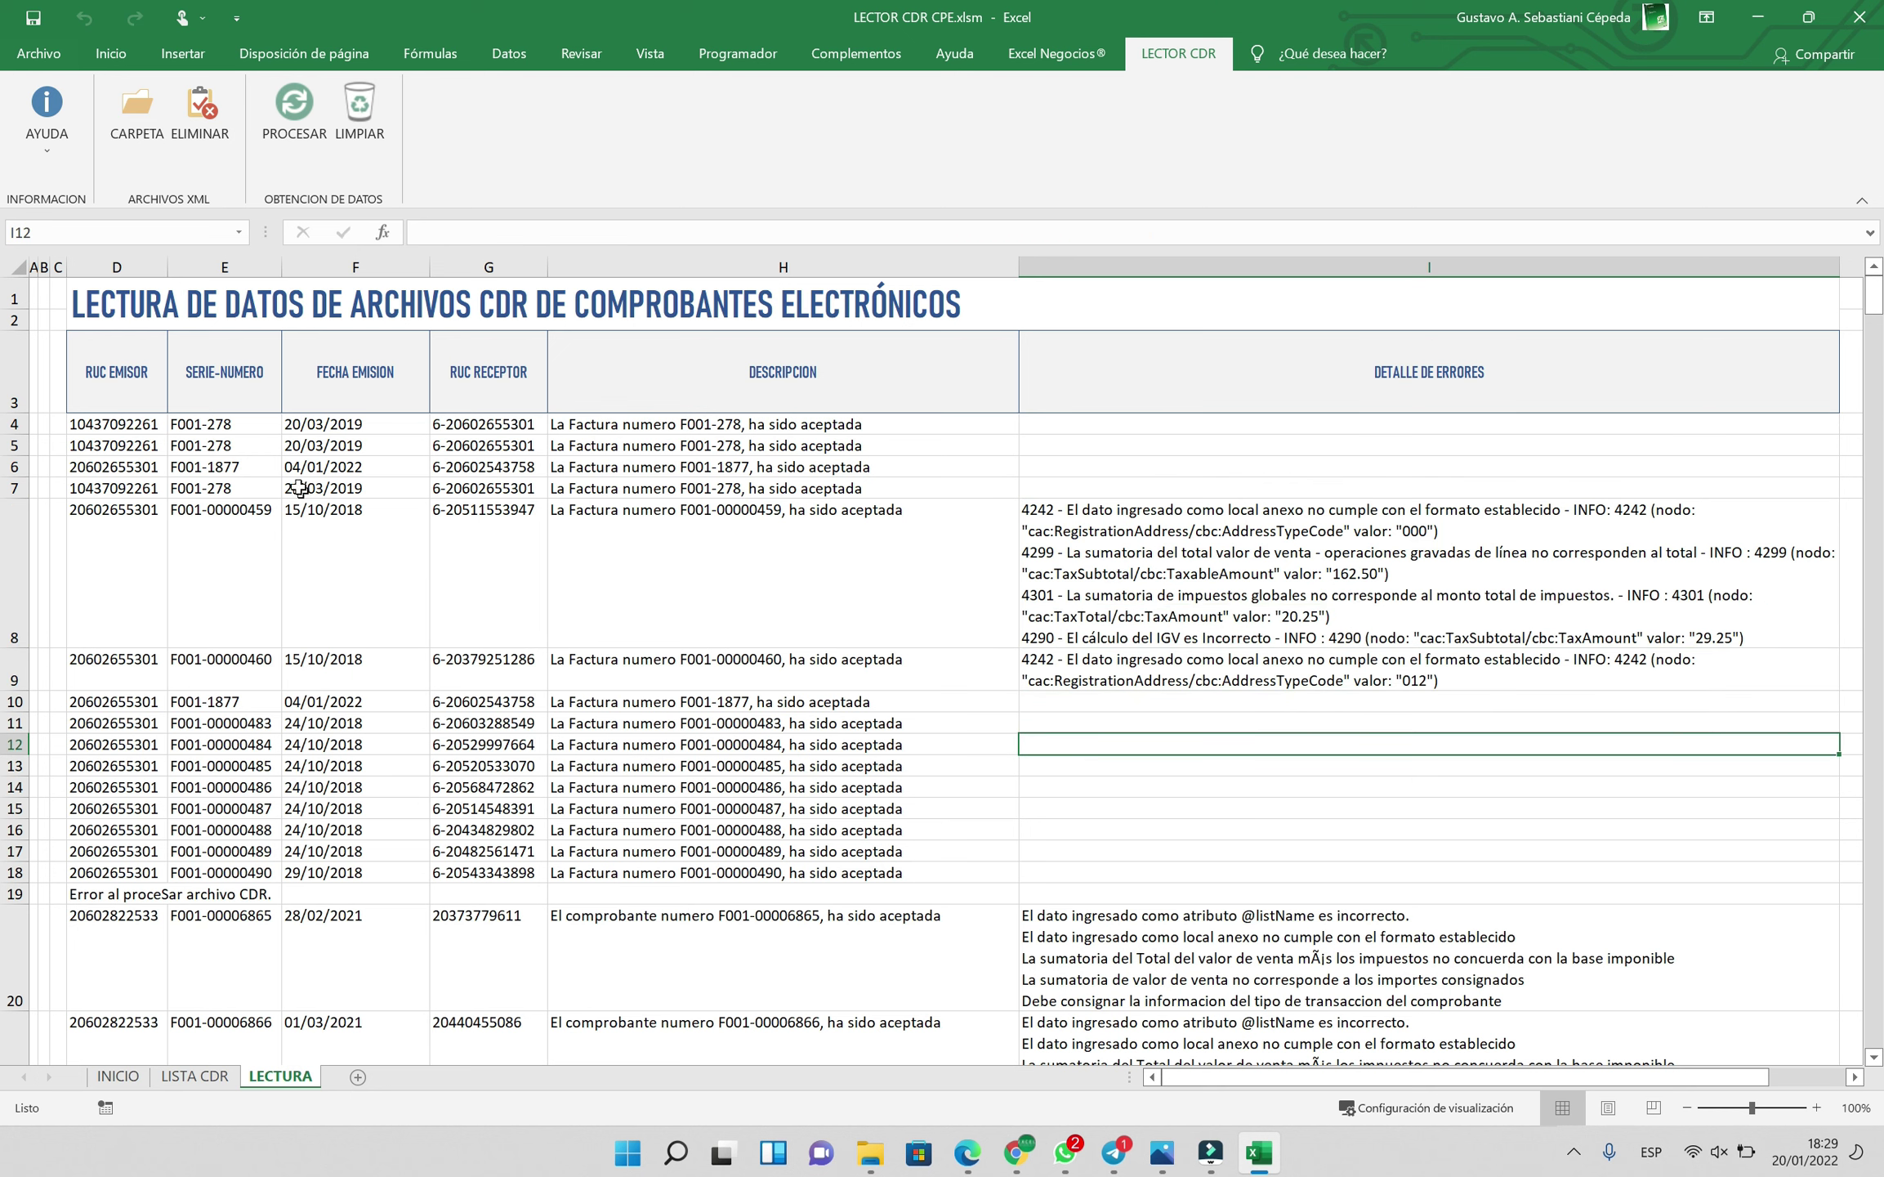
Review the issuer RUC, series-number, issue date, receiver RUC and description columns of the LECTURA sheet
left_click(116, 266)
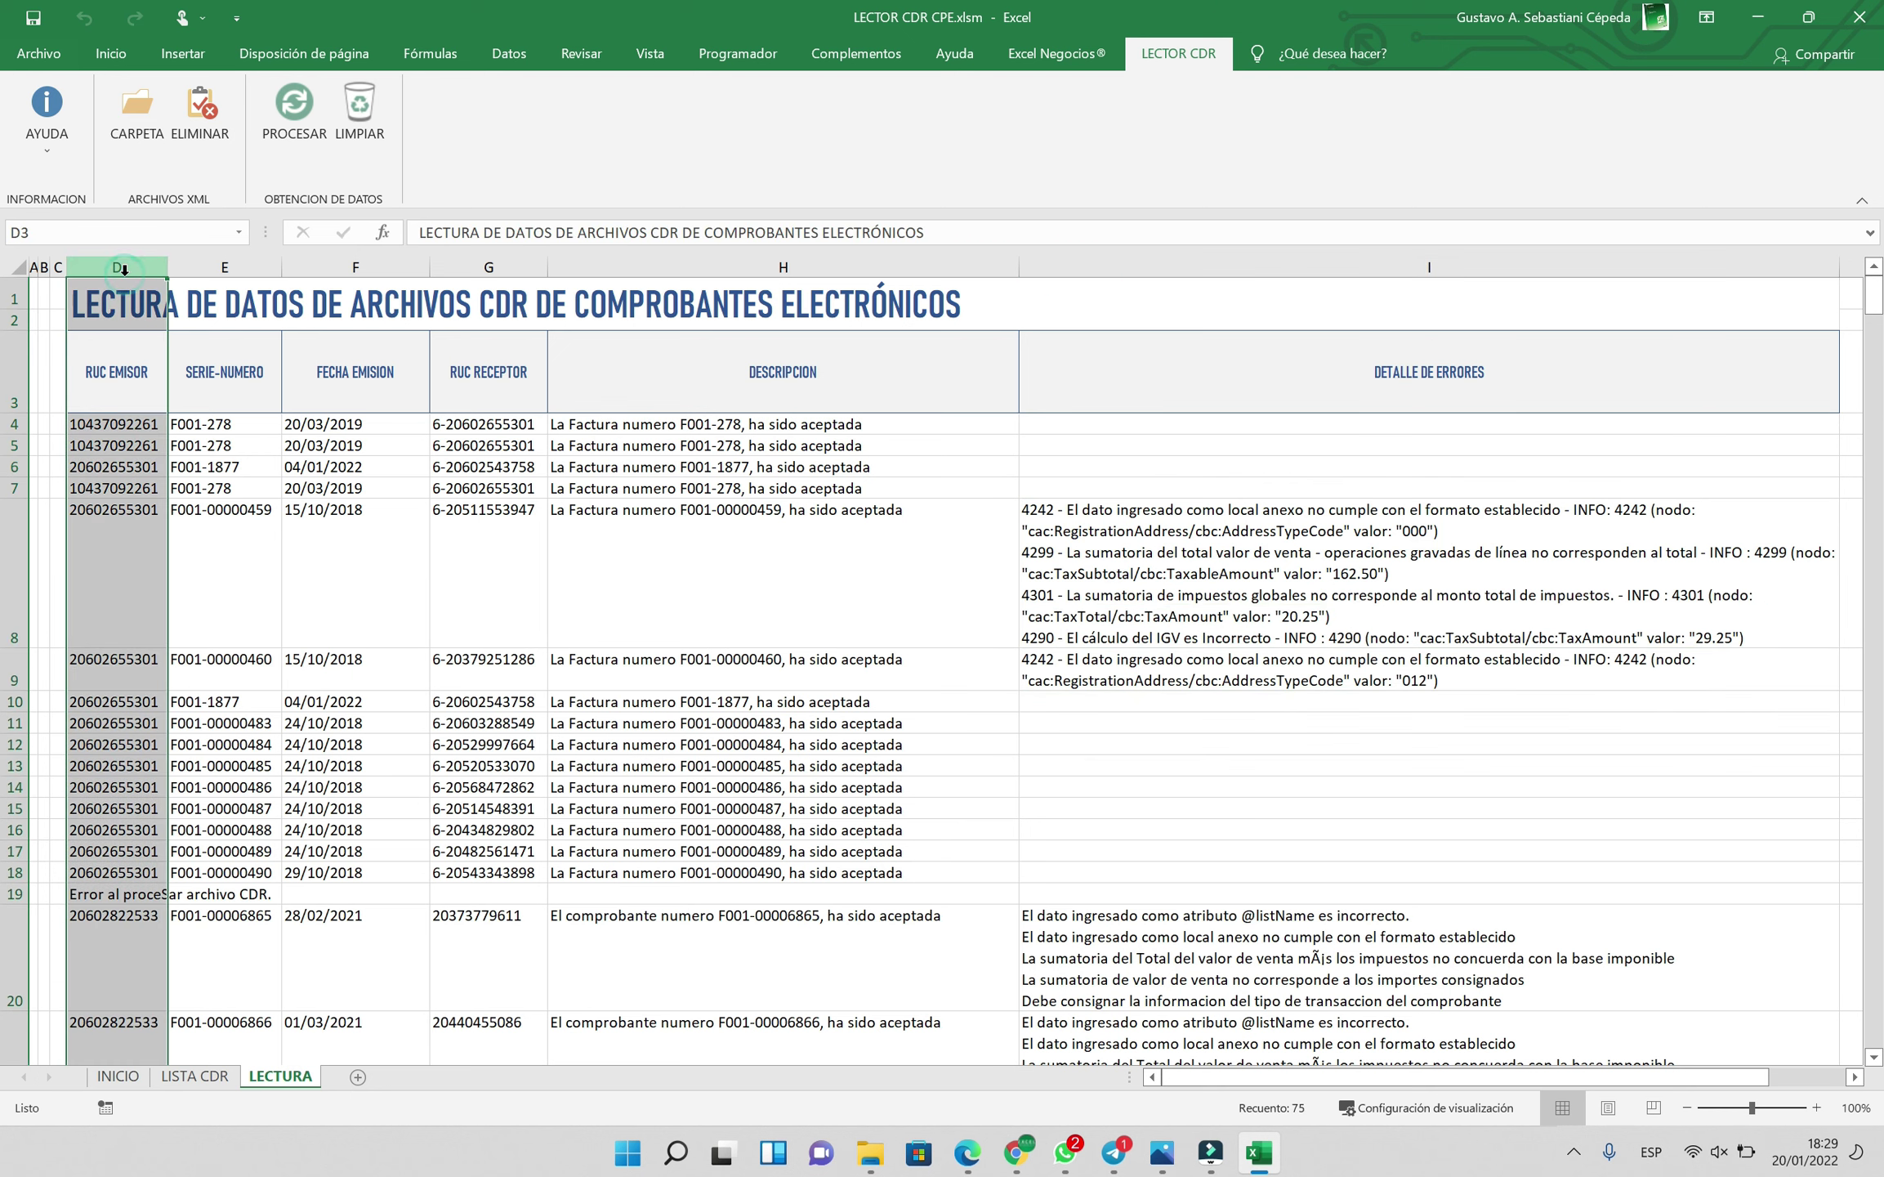
left_click(234, 270)
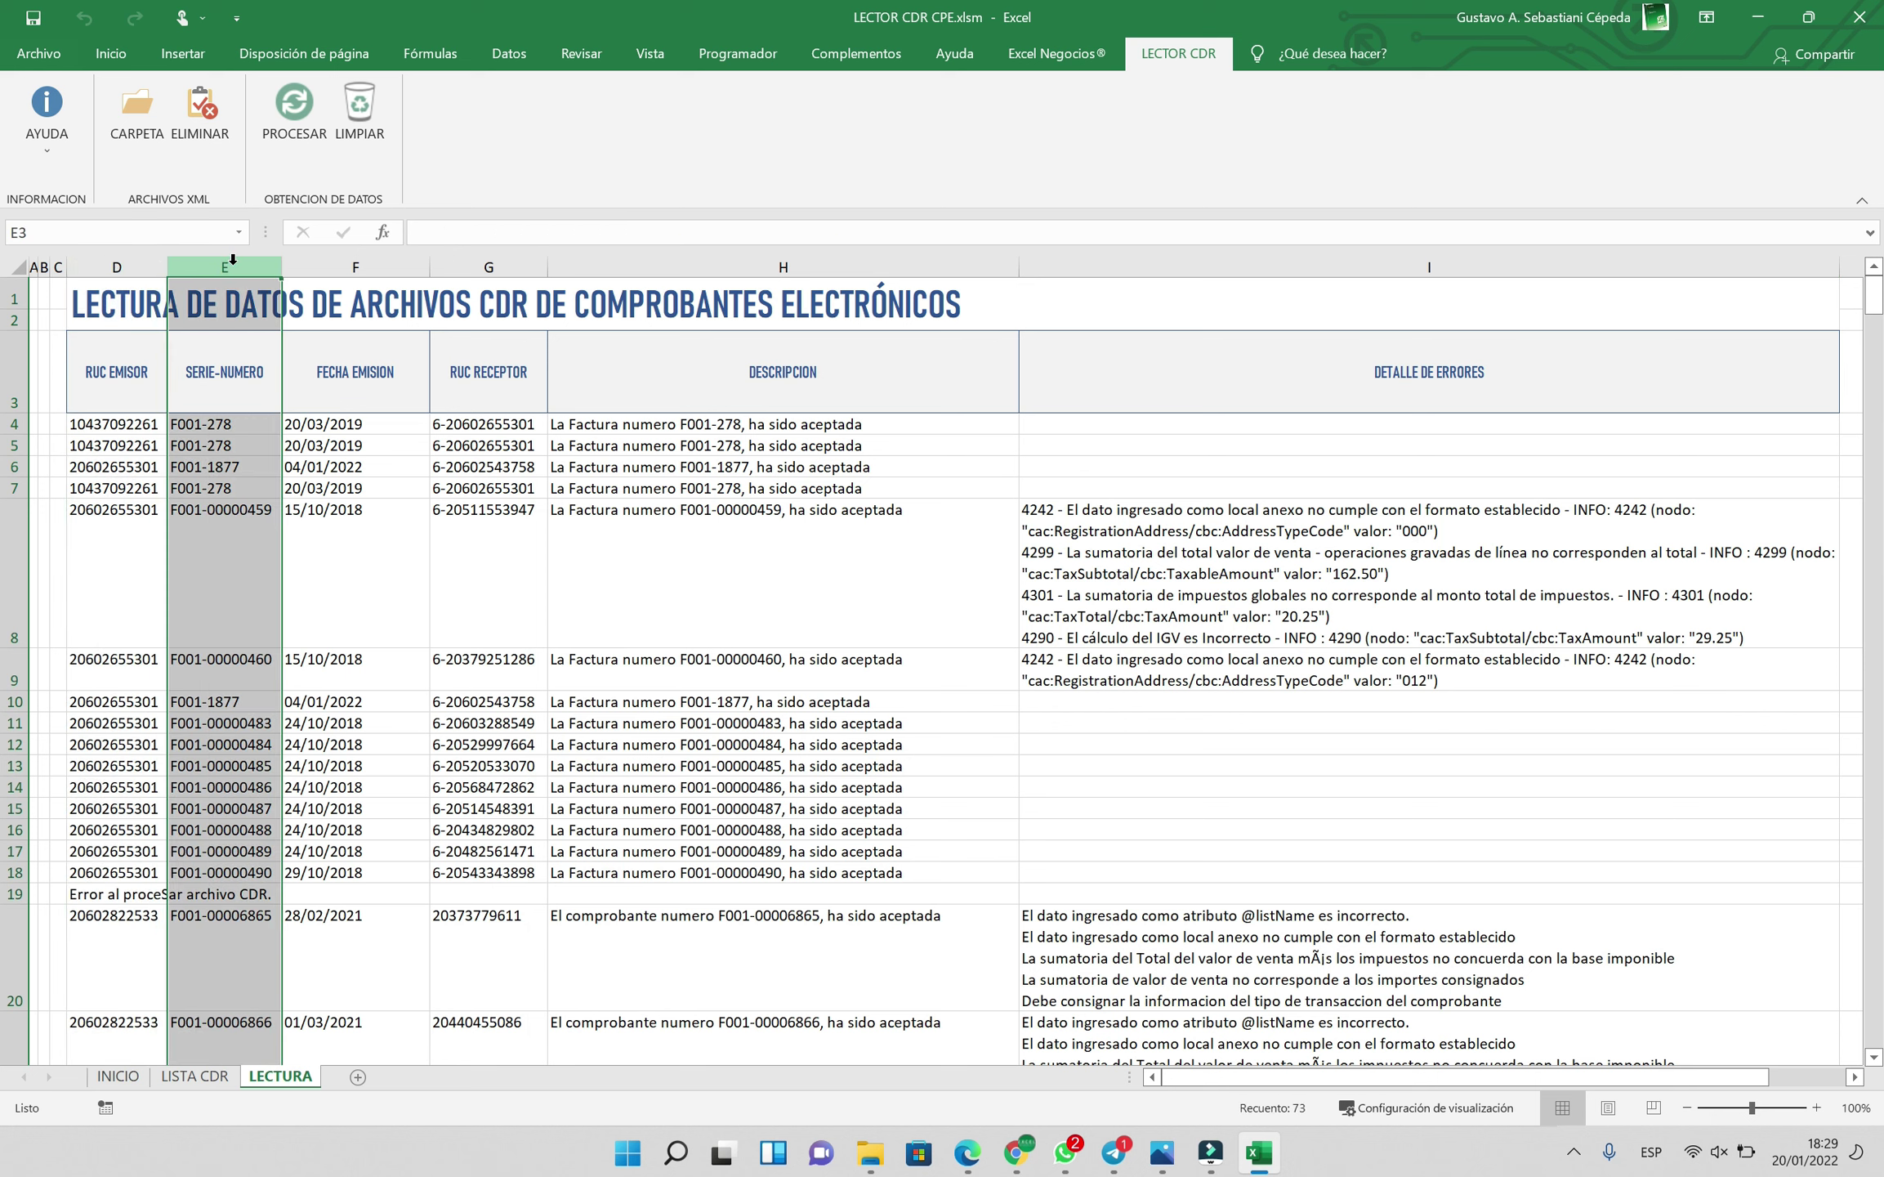
left_click(356, 268)
left_click(488, 270)
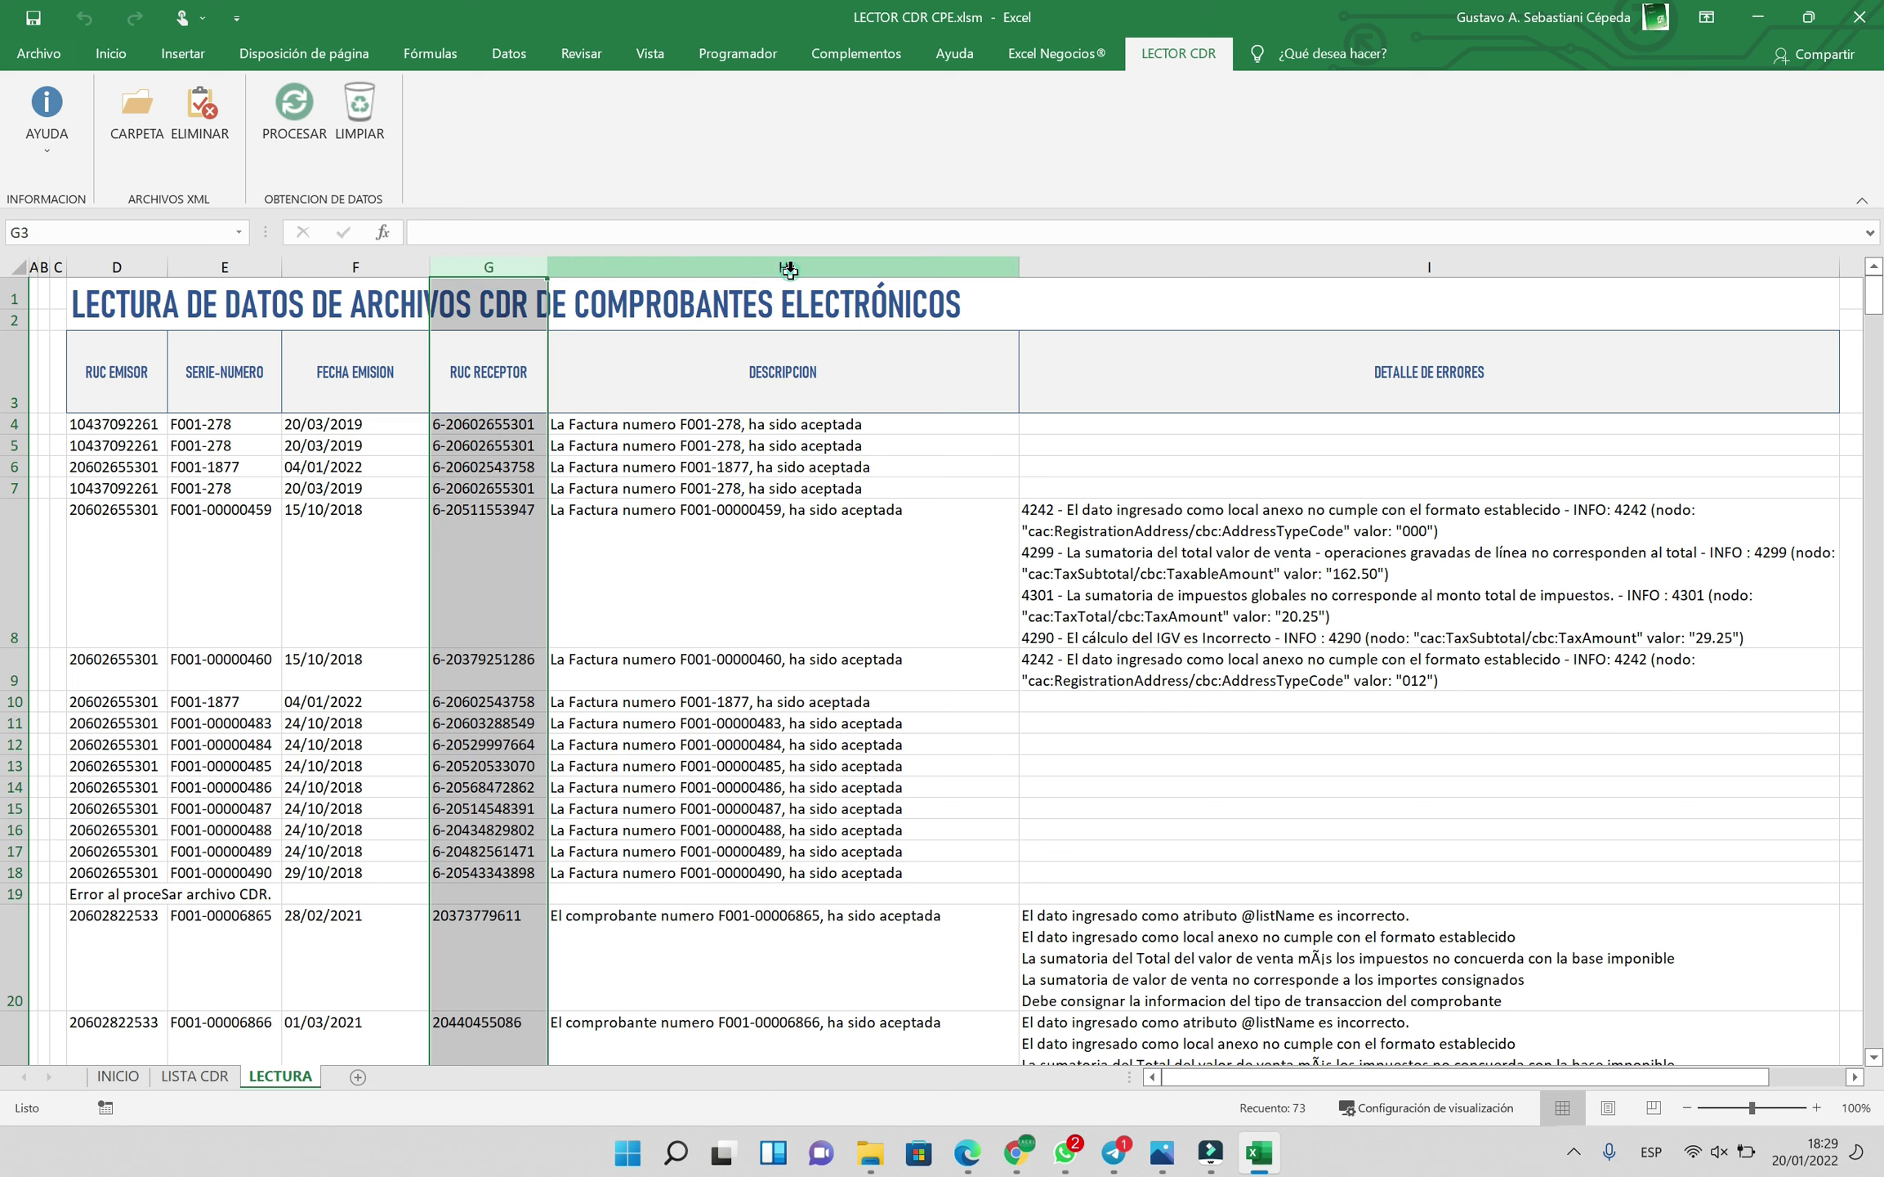
left_click(775, 268)
left_click(768, 488)
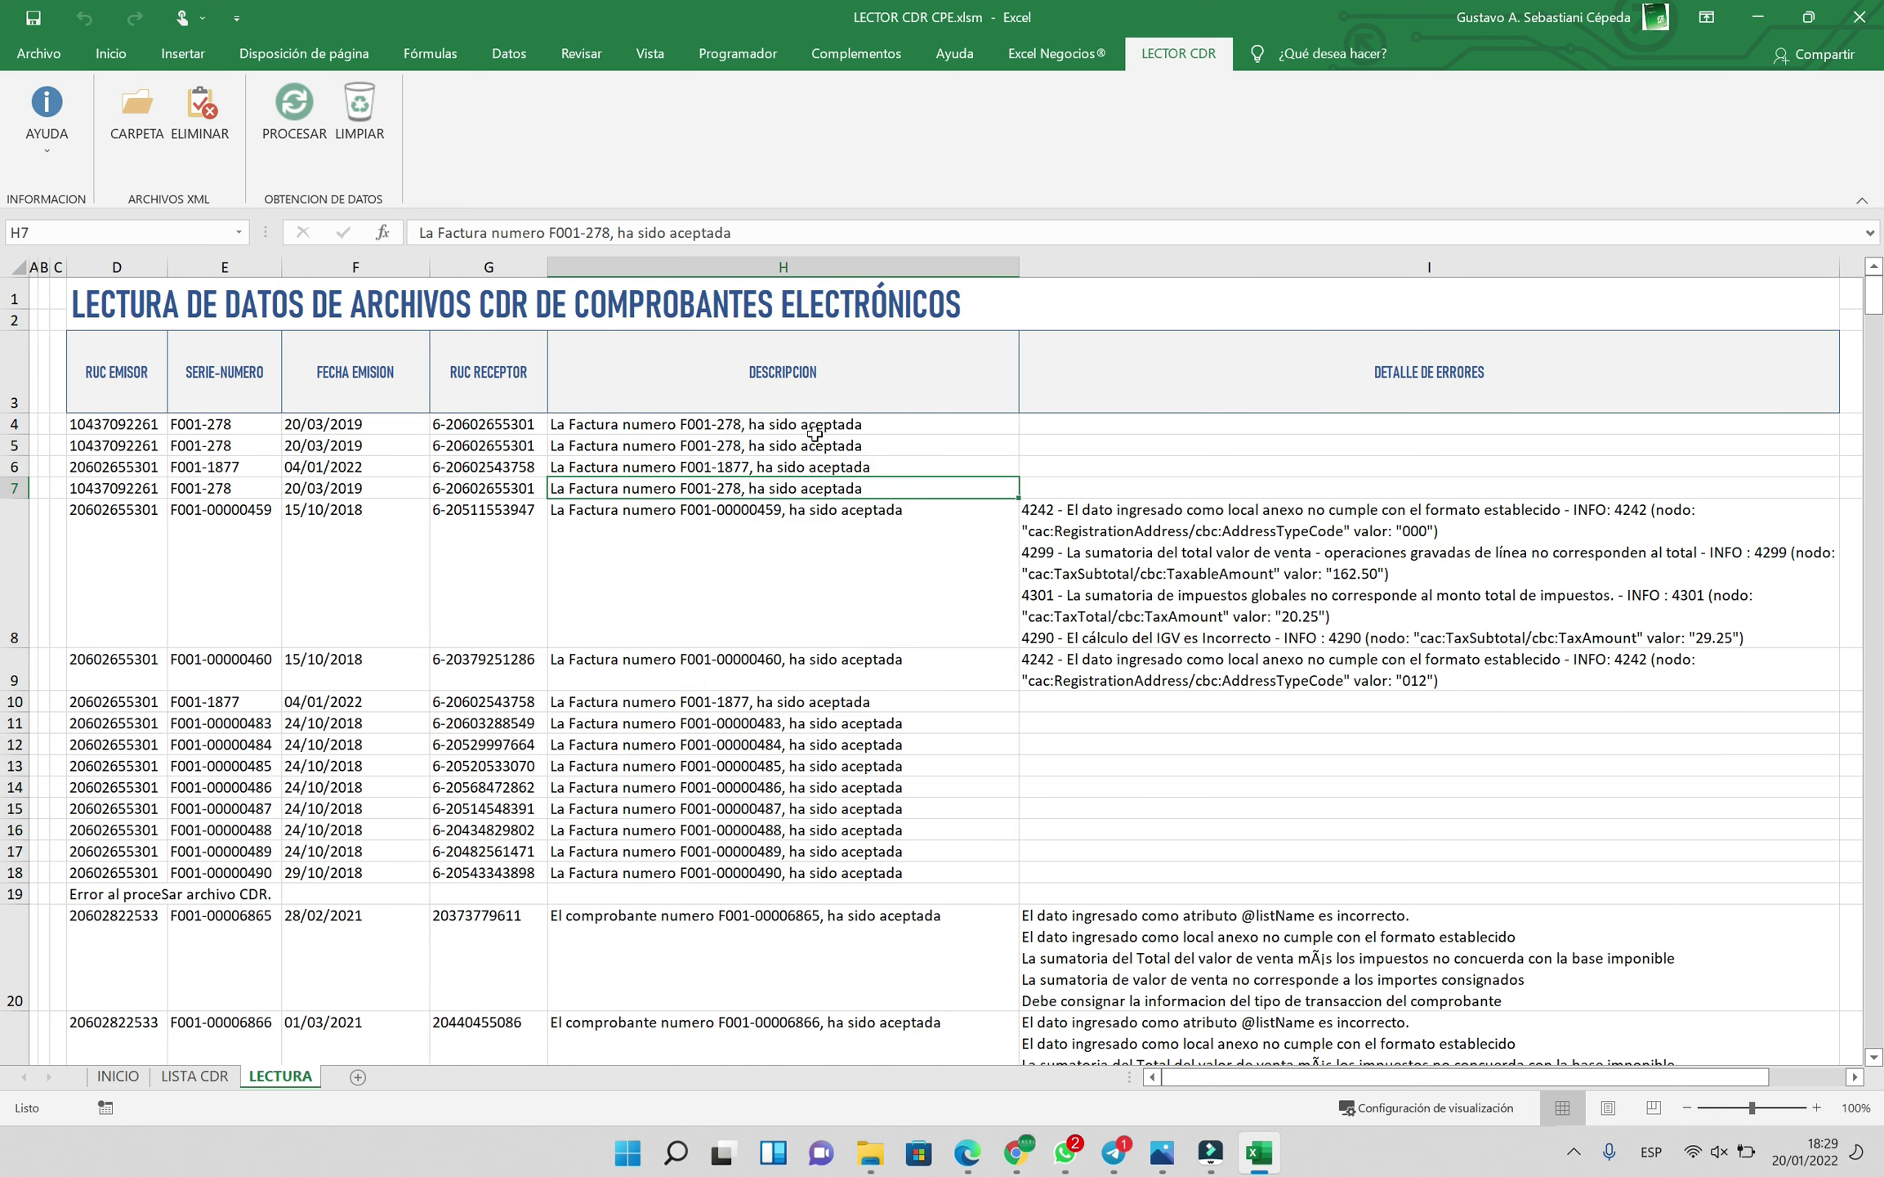
left_click(848, 452)
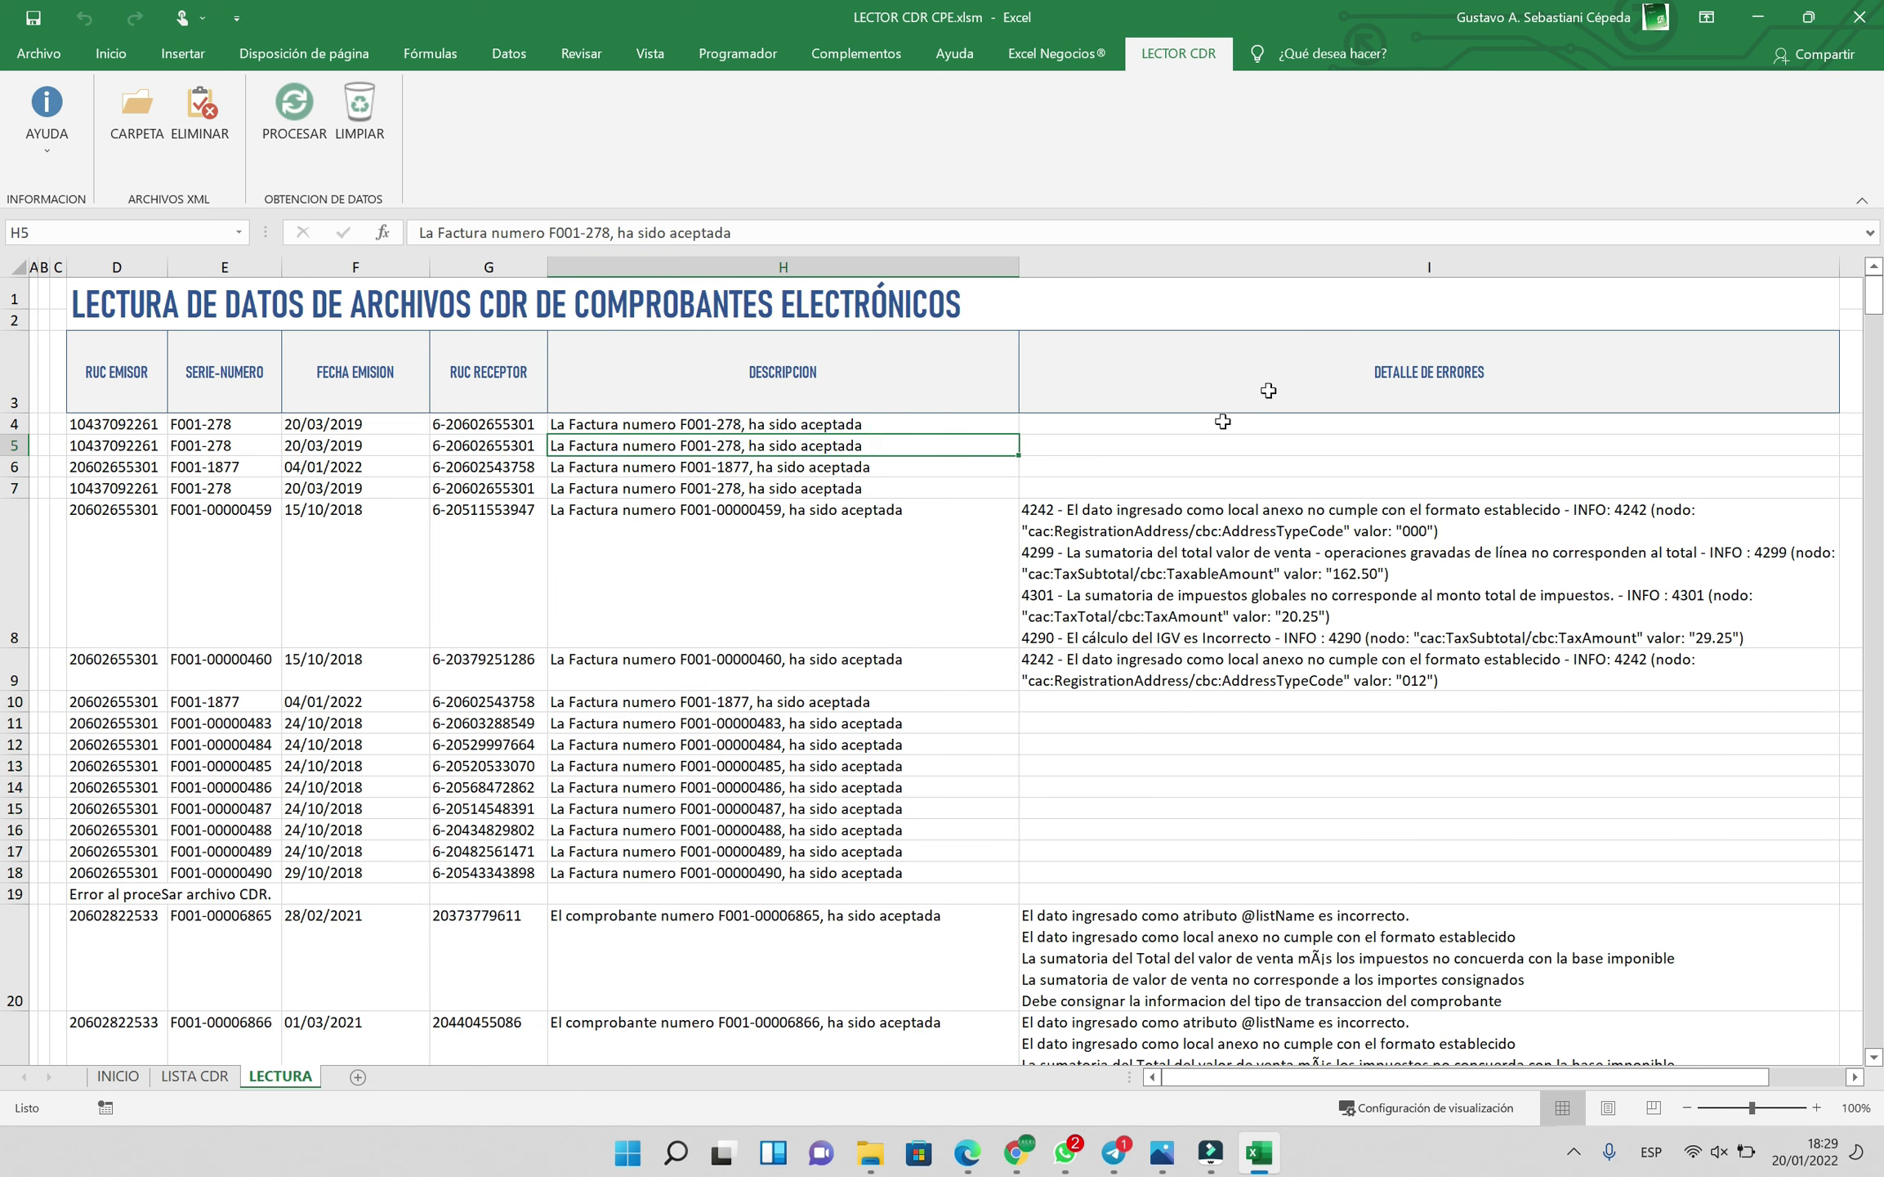
Review the error details of the CDR entries on the LECTURA sheet through to the last filled row
left_click(1144, 482)
left_click(1140, 519)
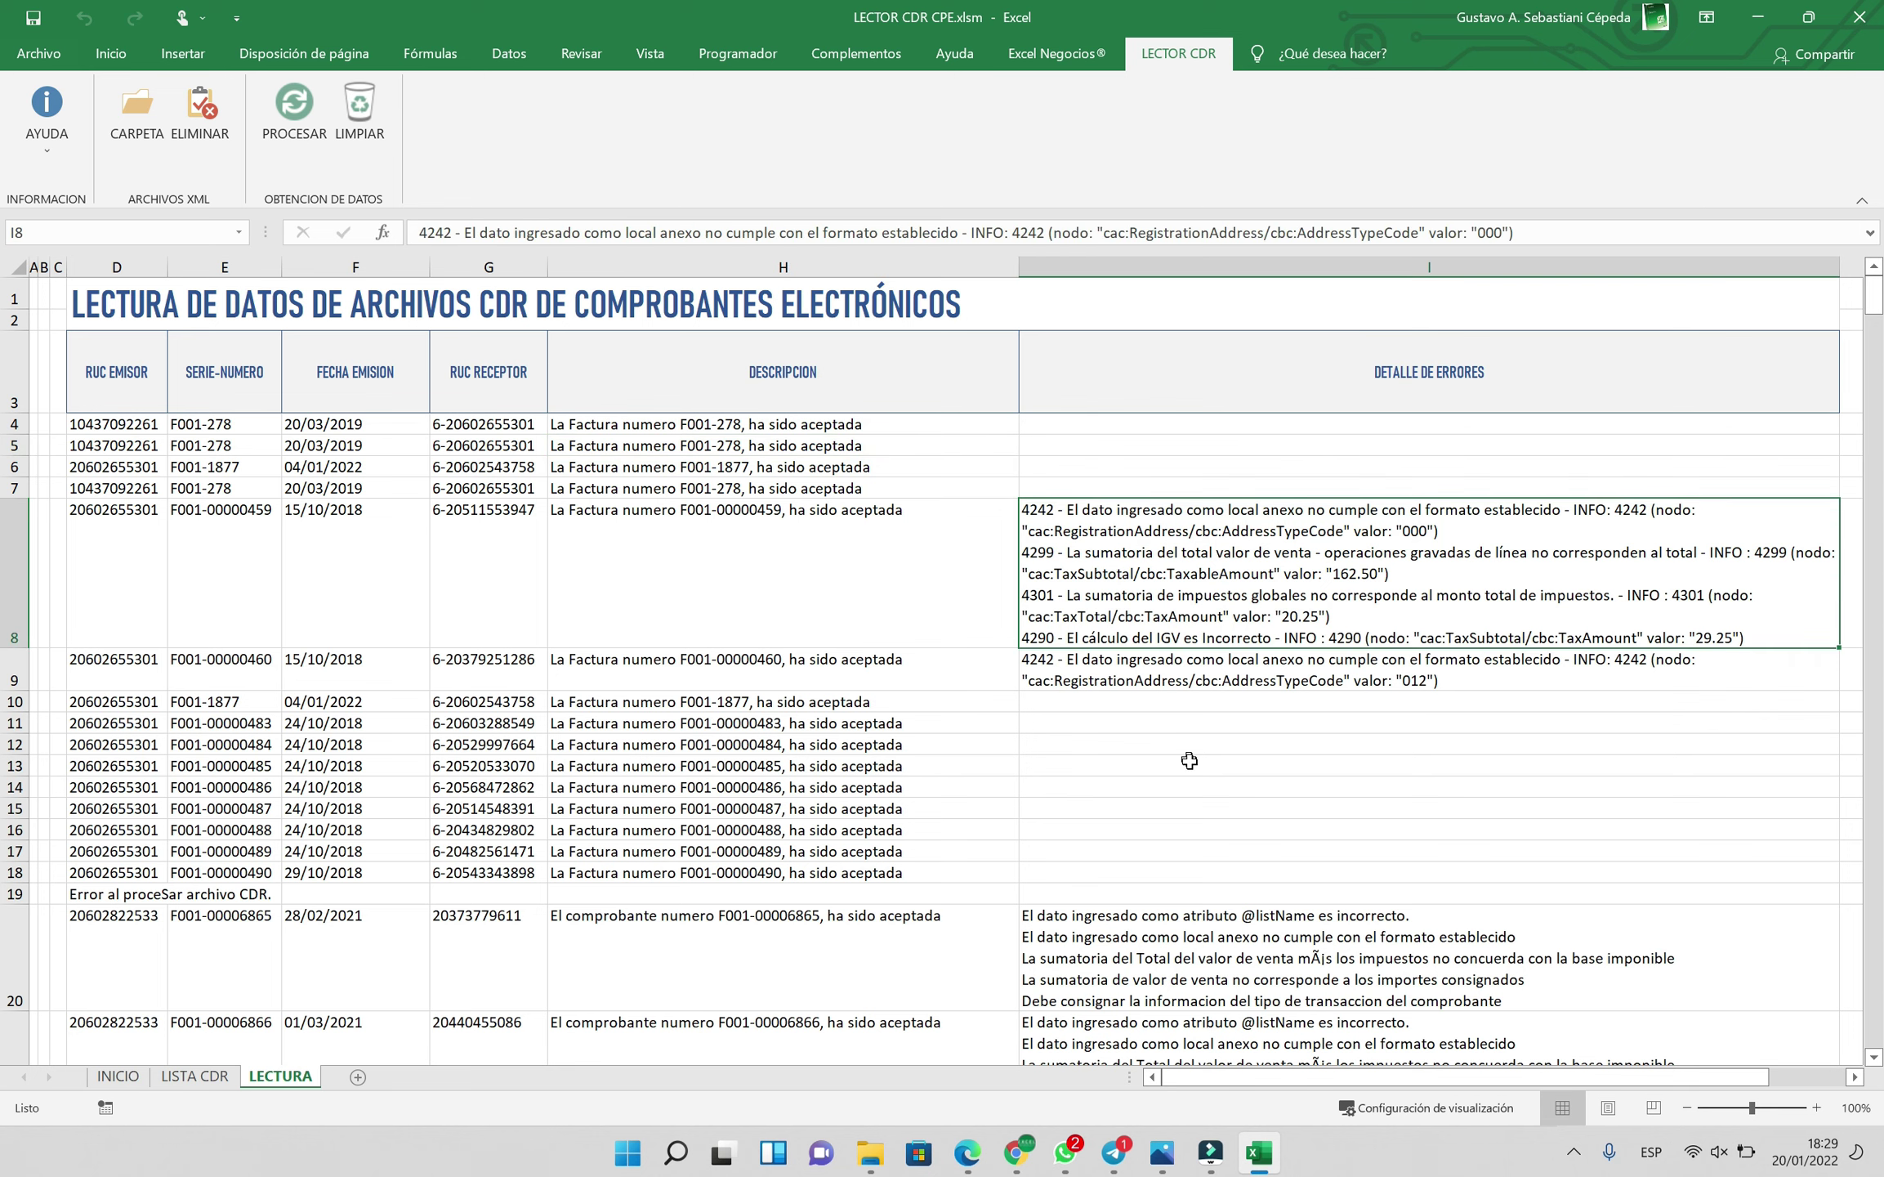
scroll(1190, 764, "down", 4)
scroll(1189, 764, "down", 12)
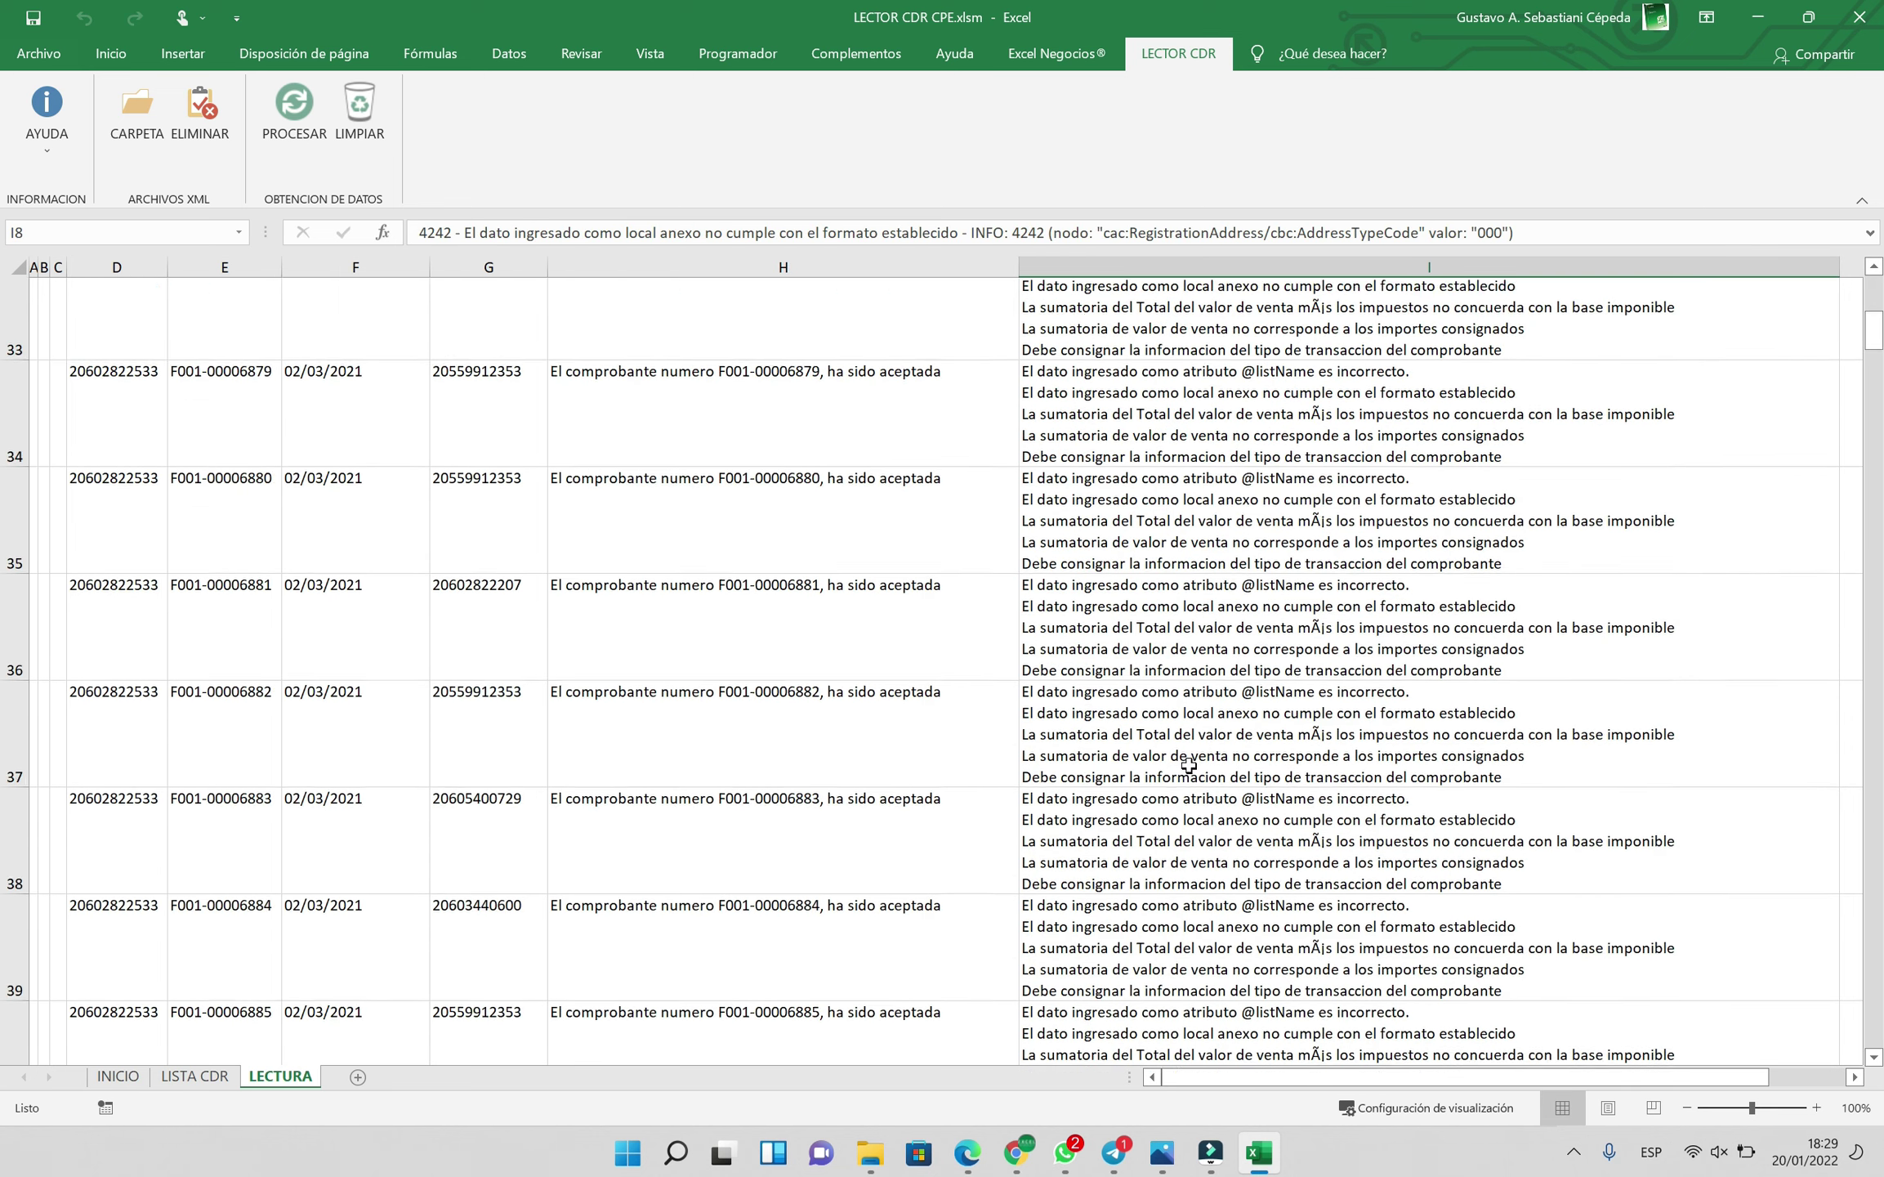
scroll(1190, 769, "down", 5)
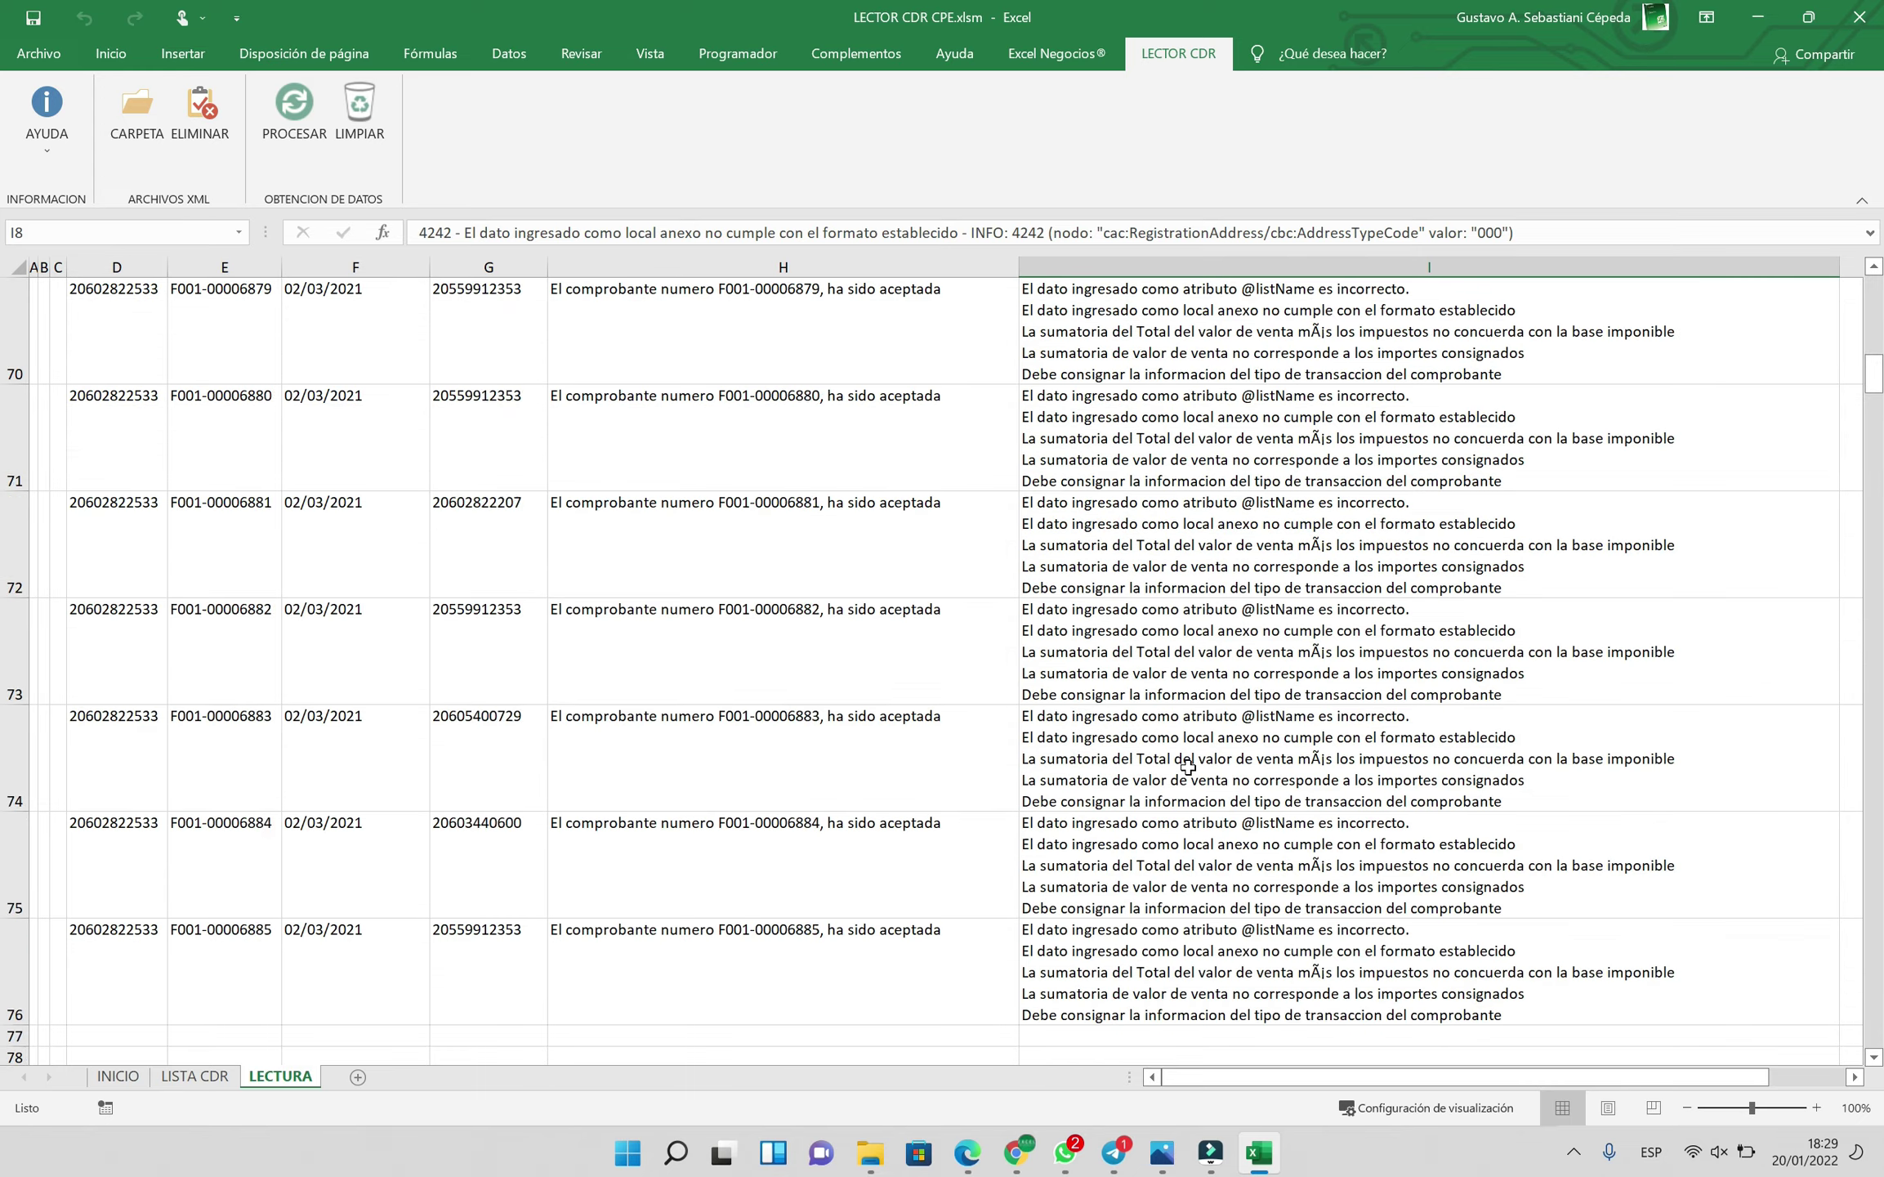
scroll(1187, 767, "up", 20)
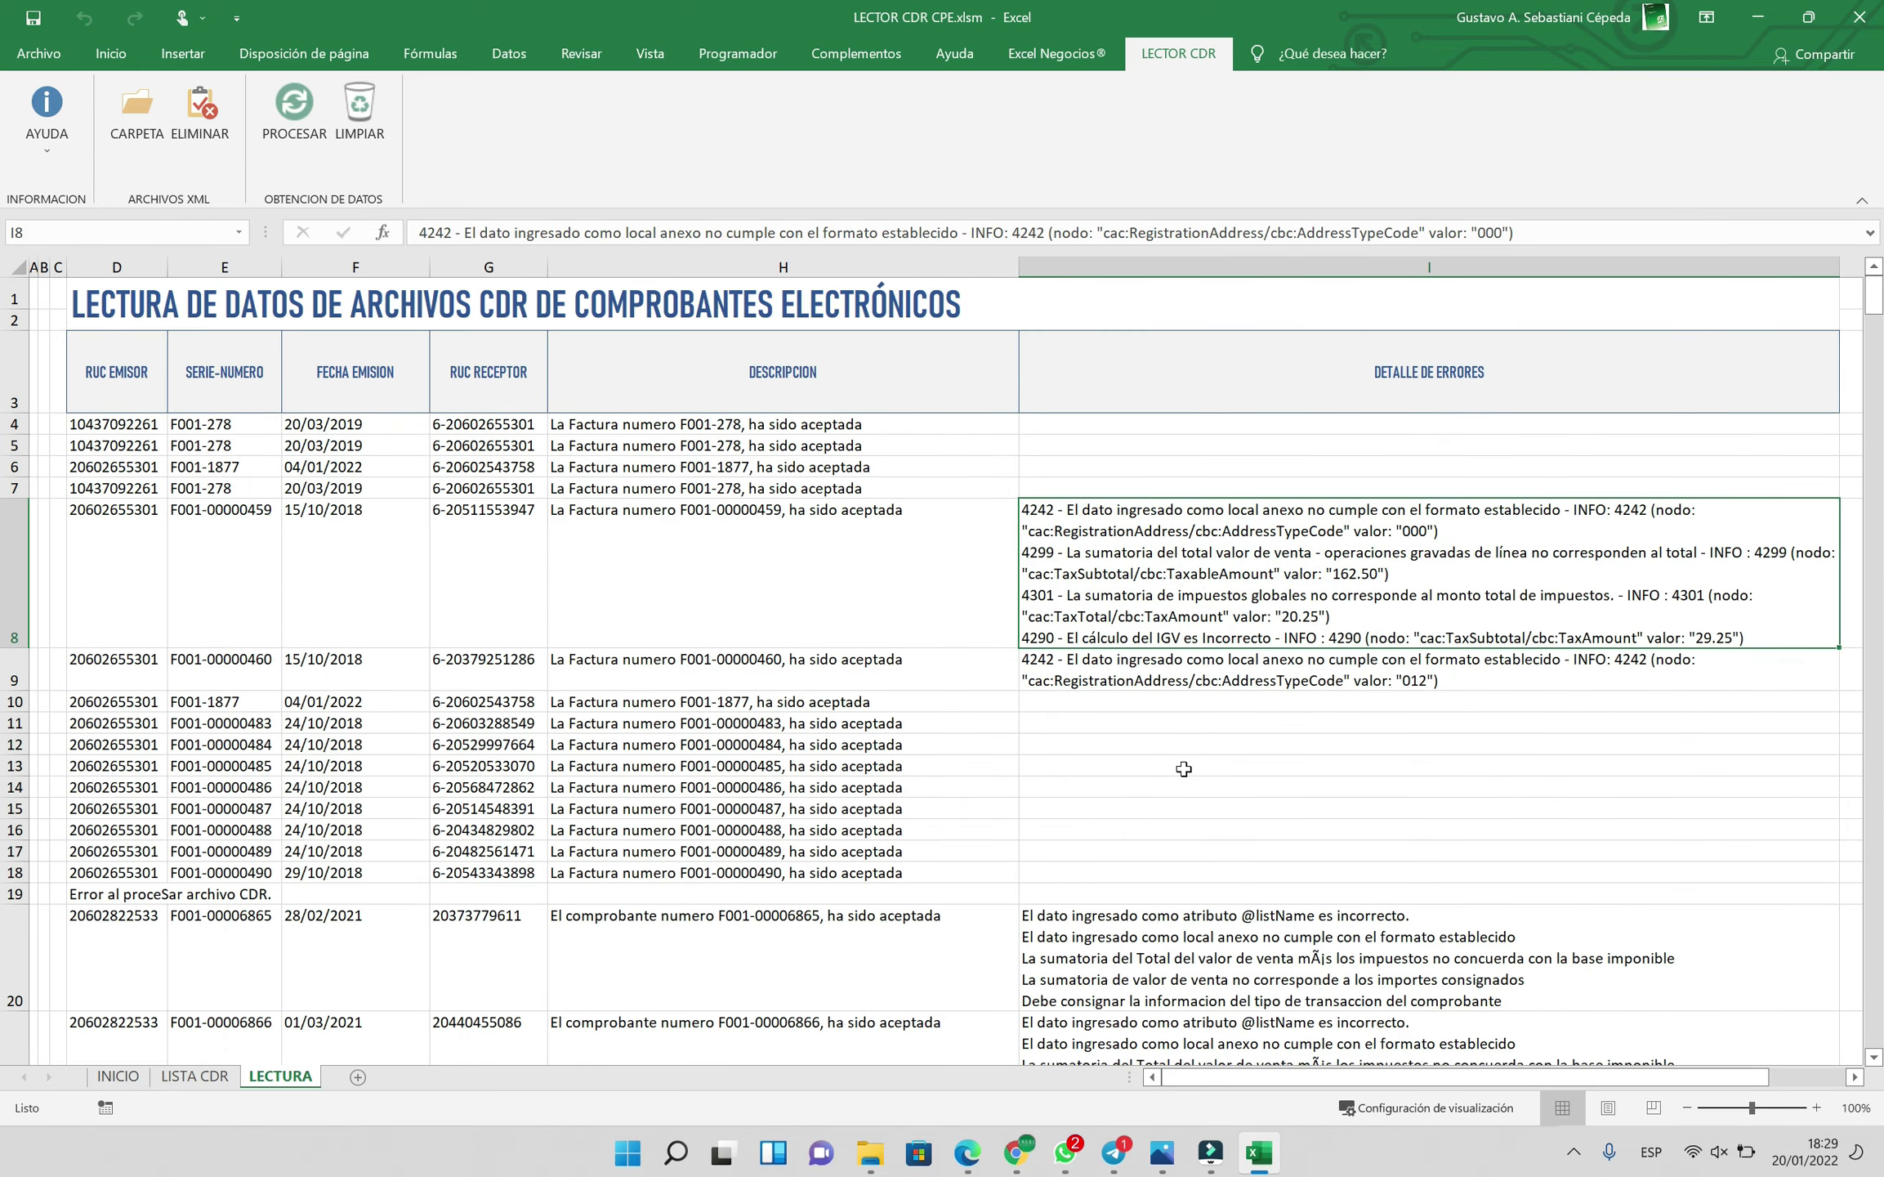
left_click(1078, 464)
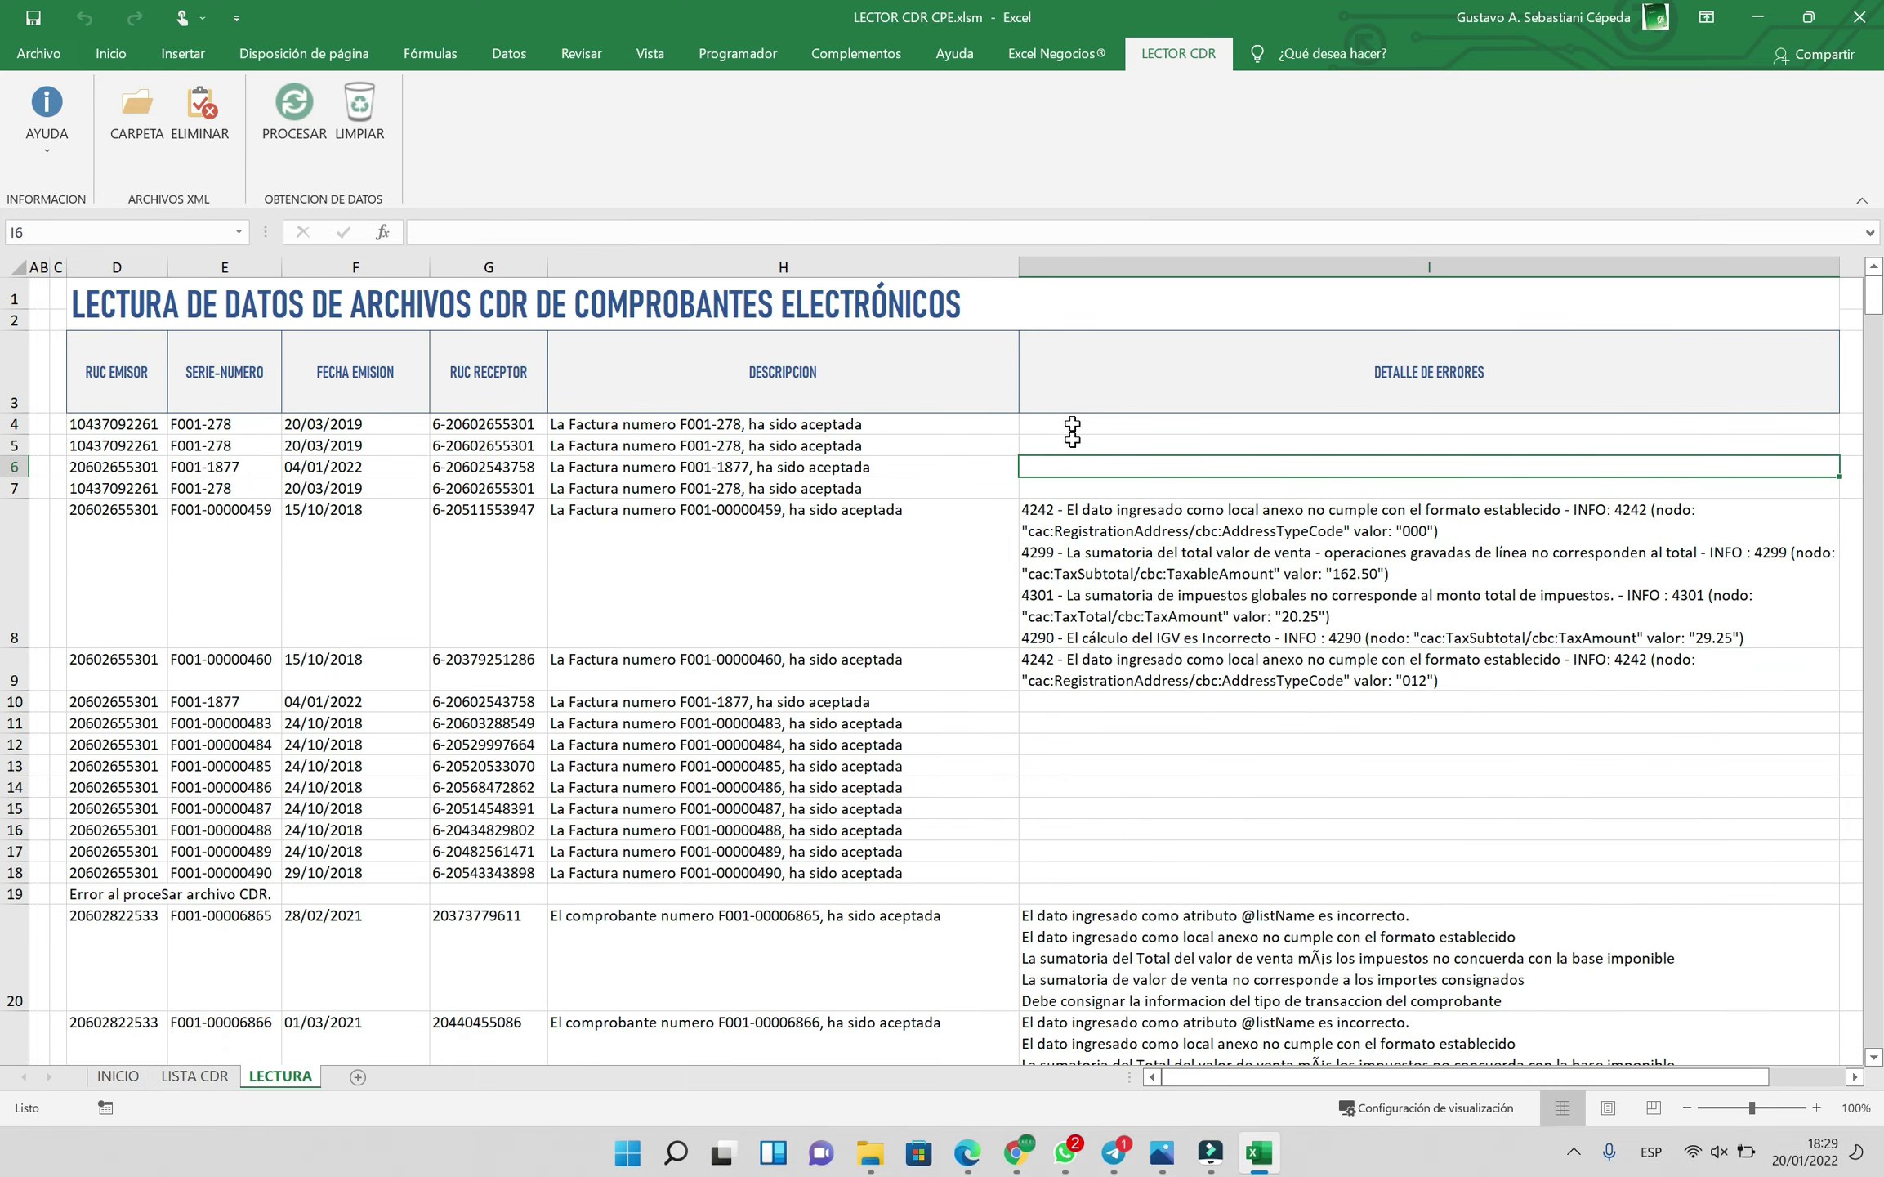
left_click(1113, 268)
left_click(1201, 575)
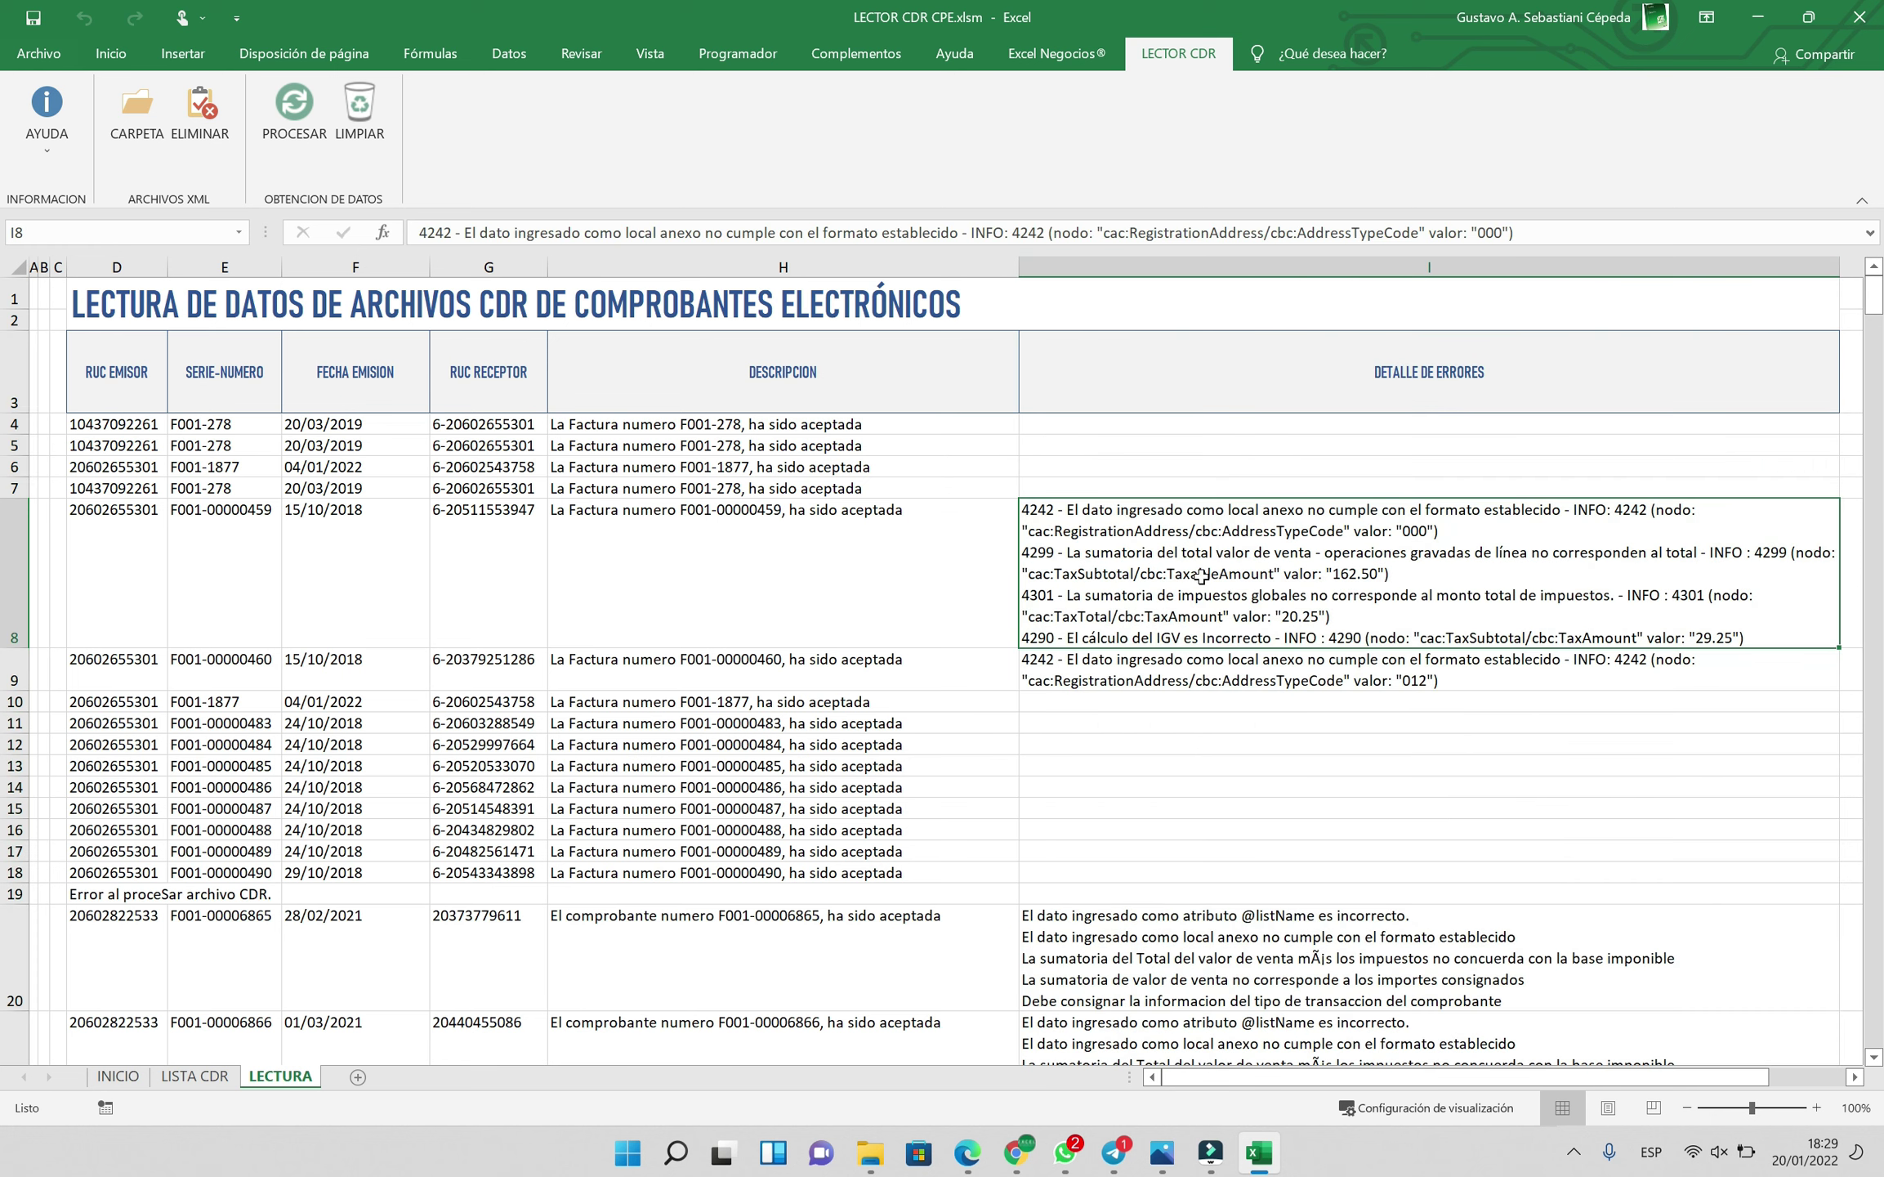
left_click(1066, 461)
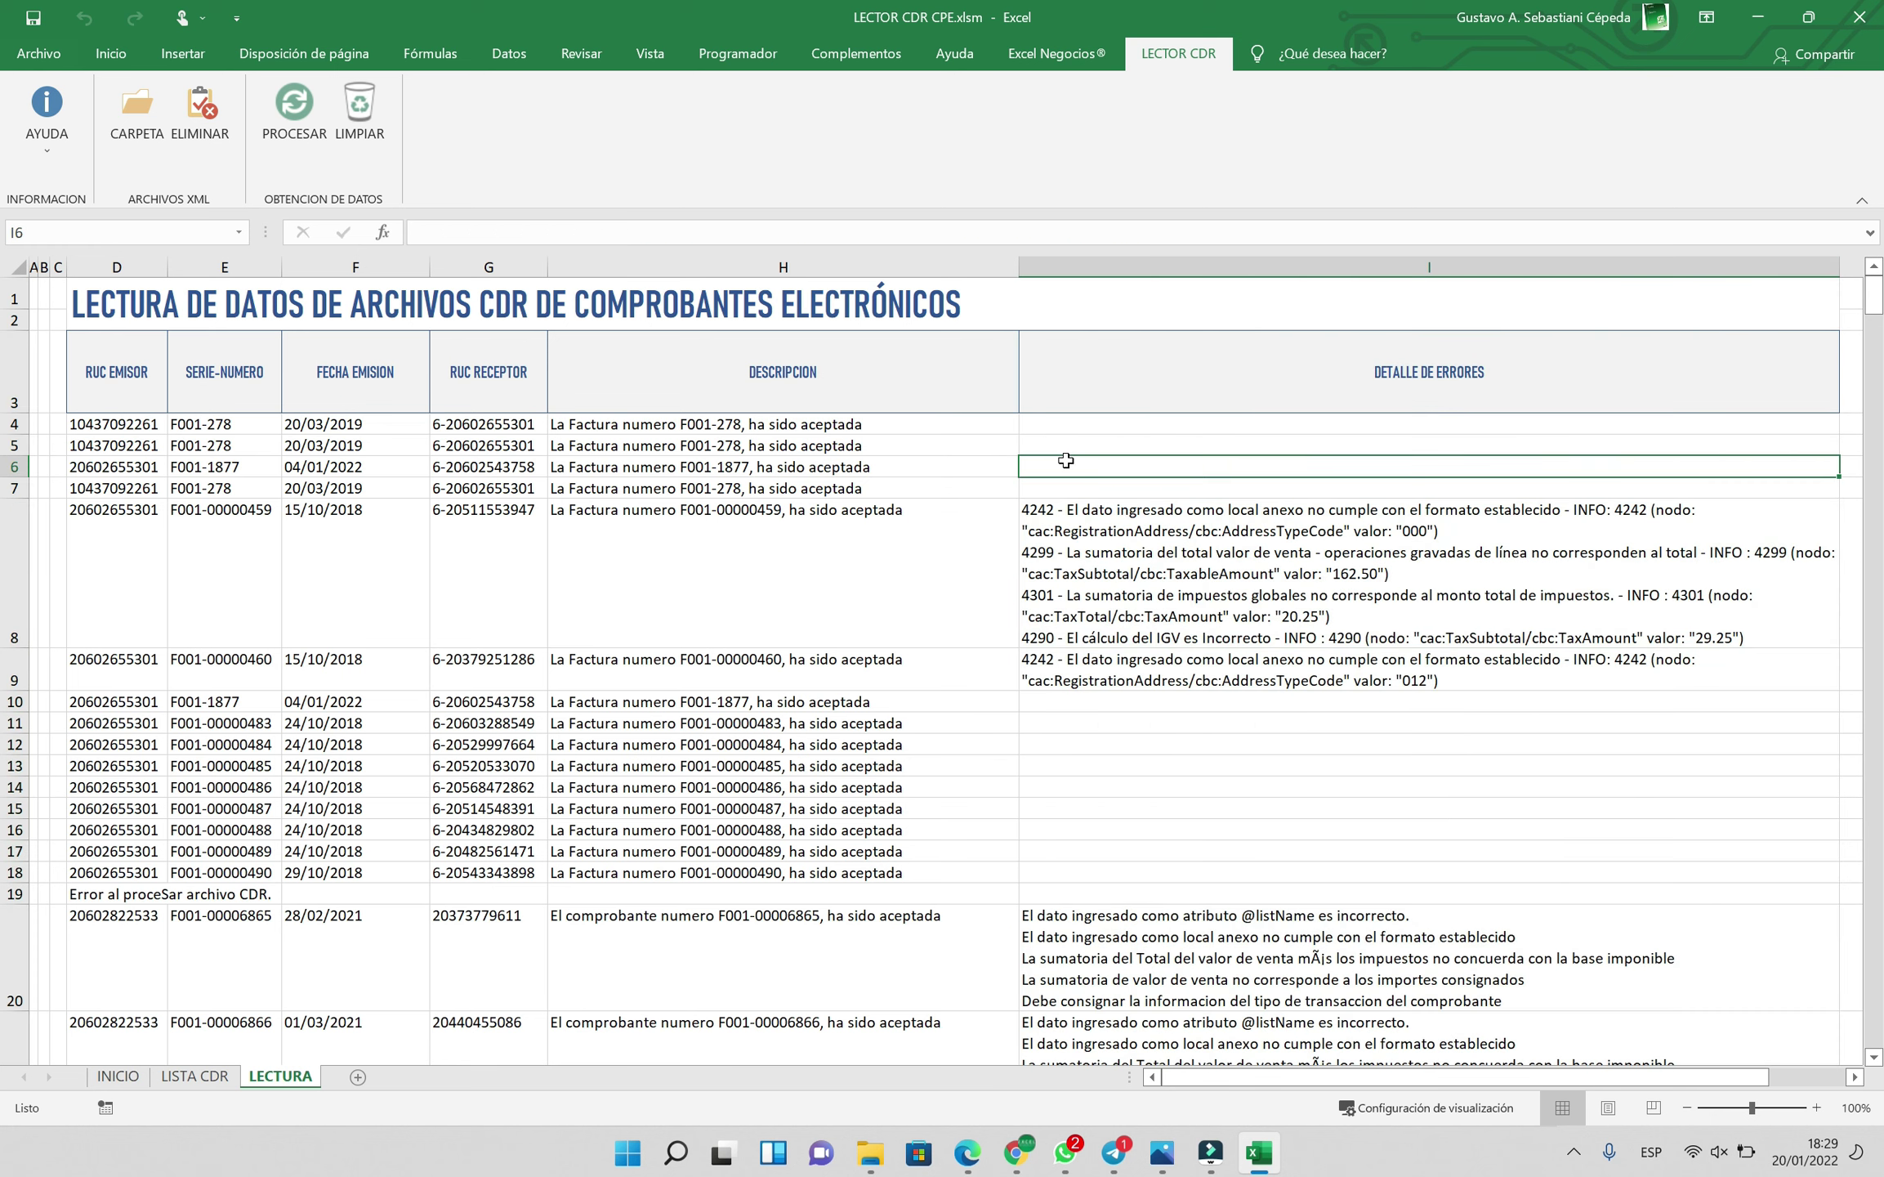
left_click(1113, 544)
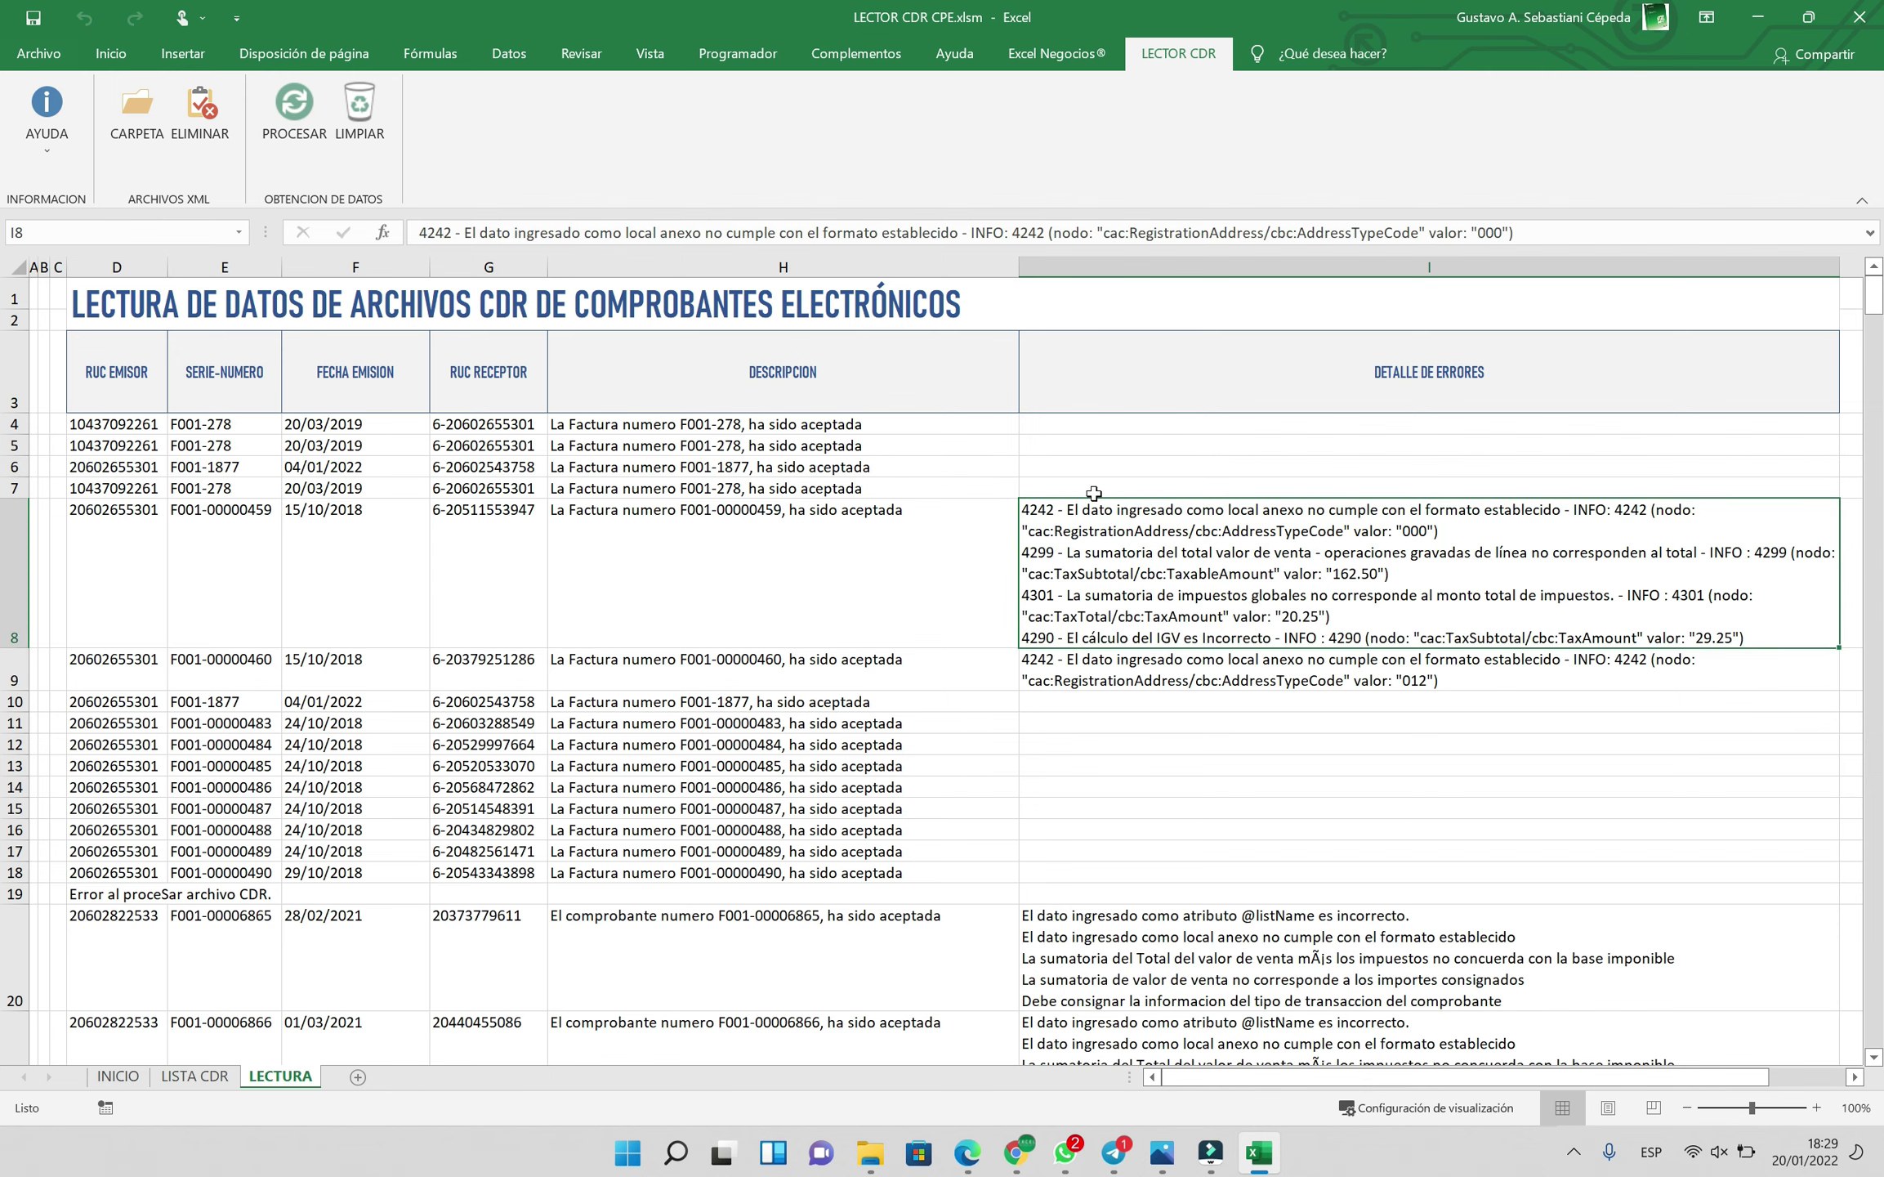
left_click(1113, 711)
scroll(1090, 850, "down", 4)
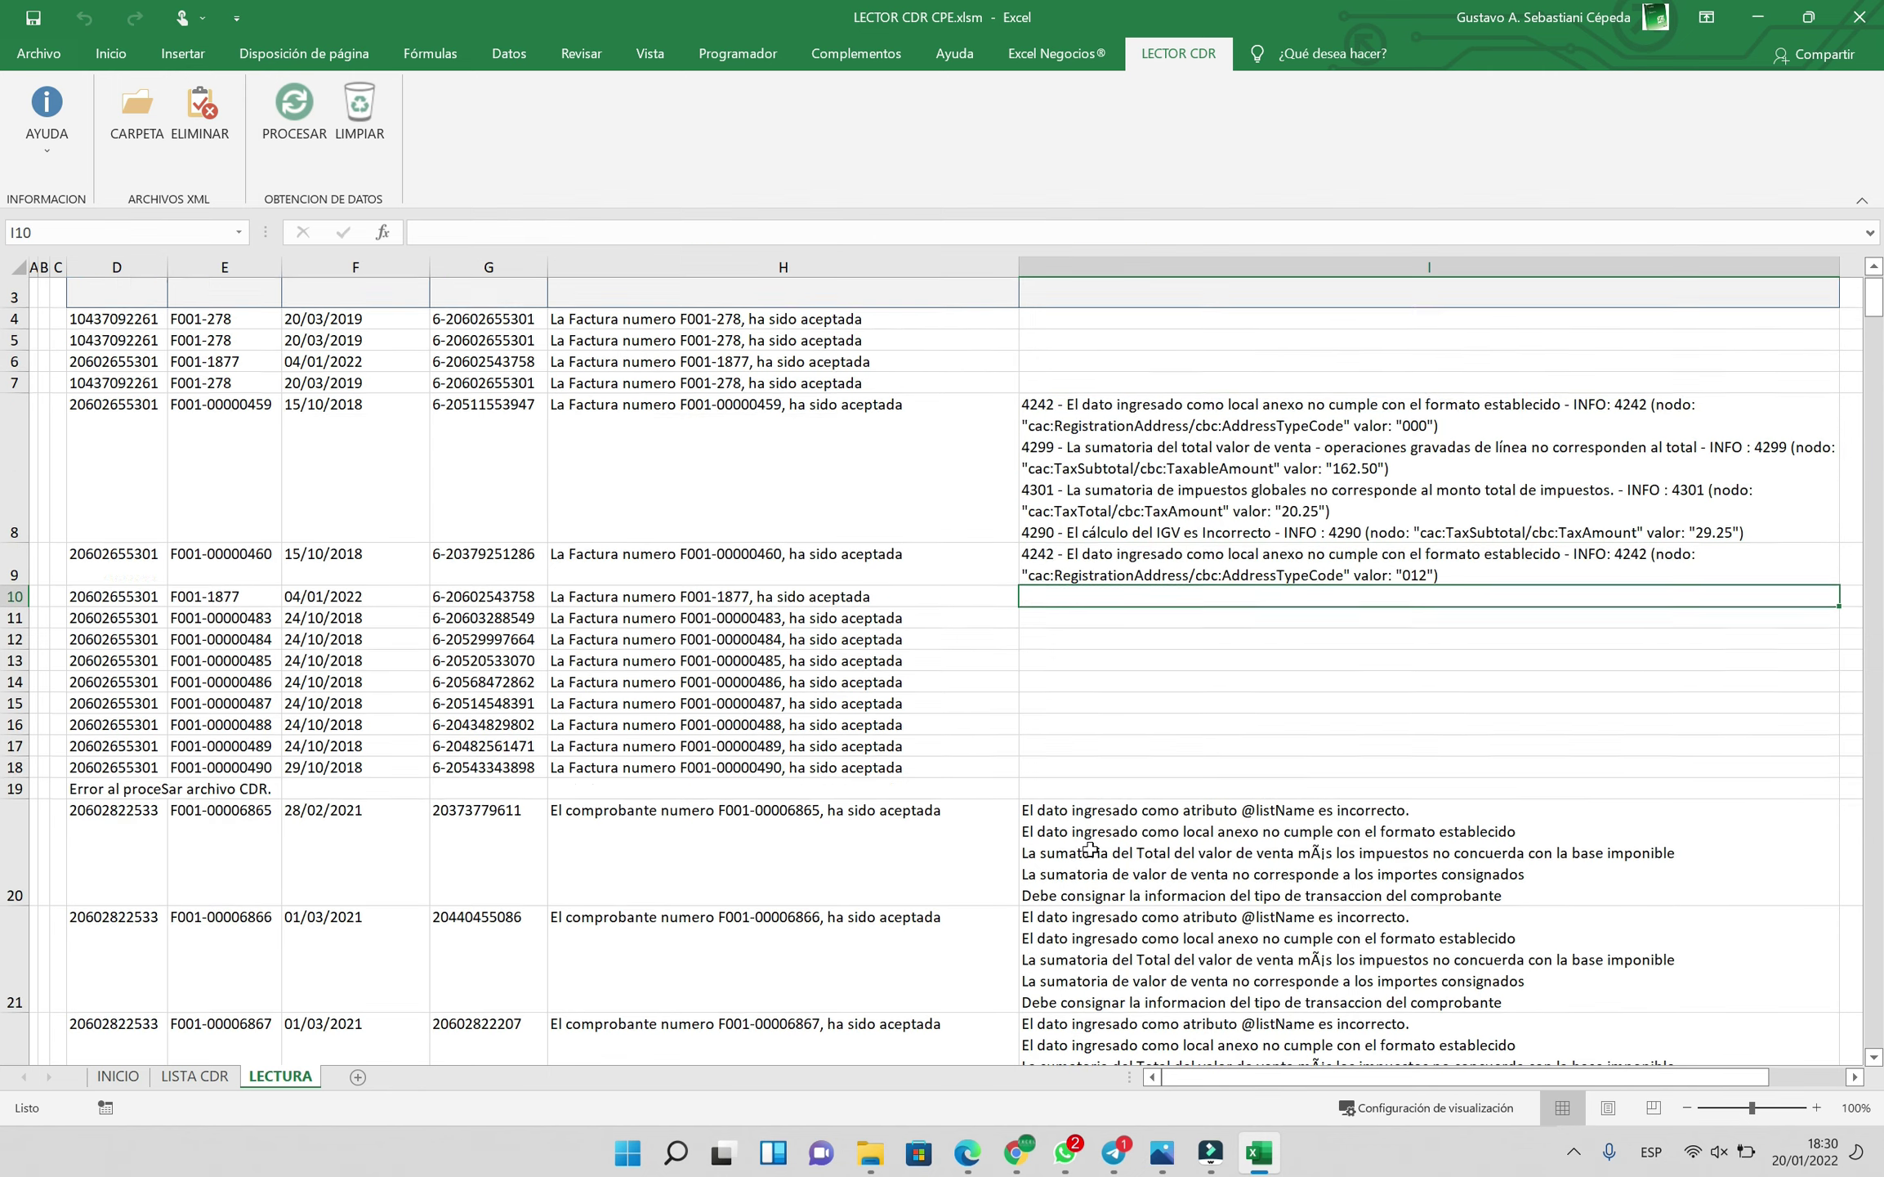
scroll(1090, 850, "up", 4)
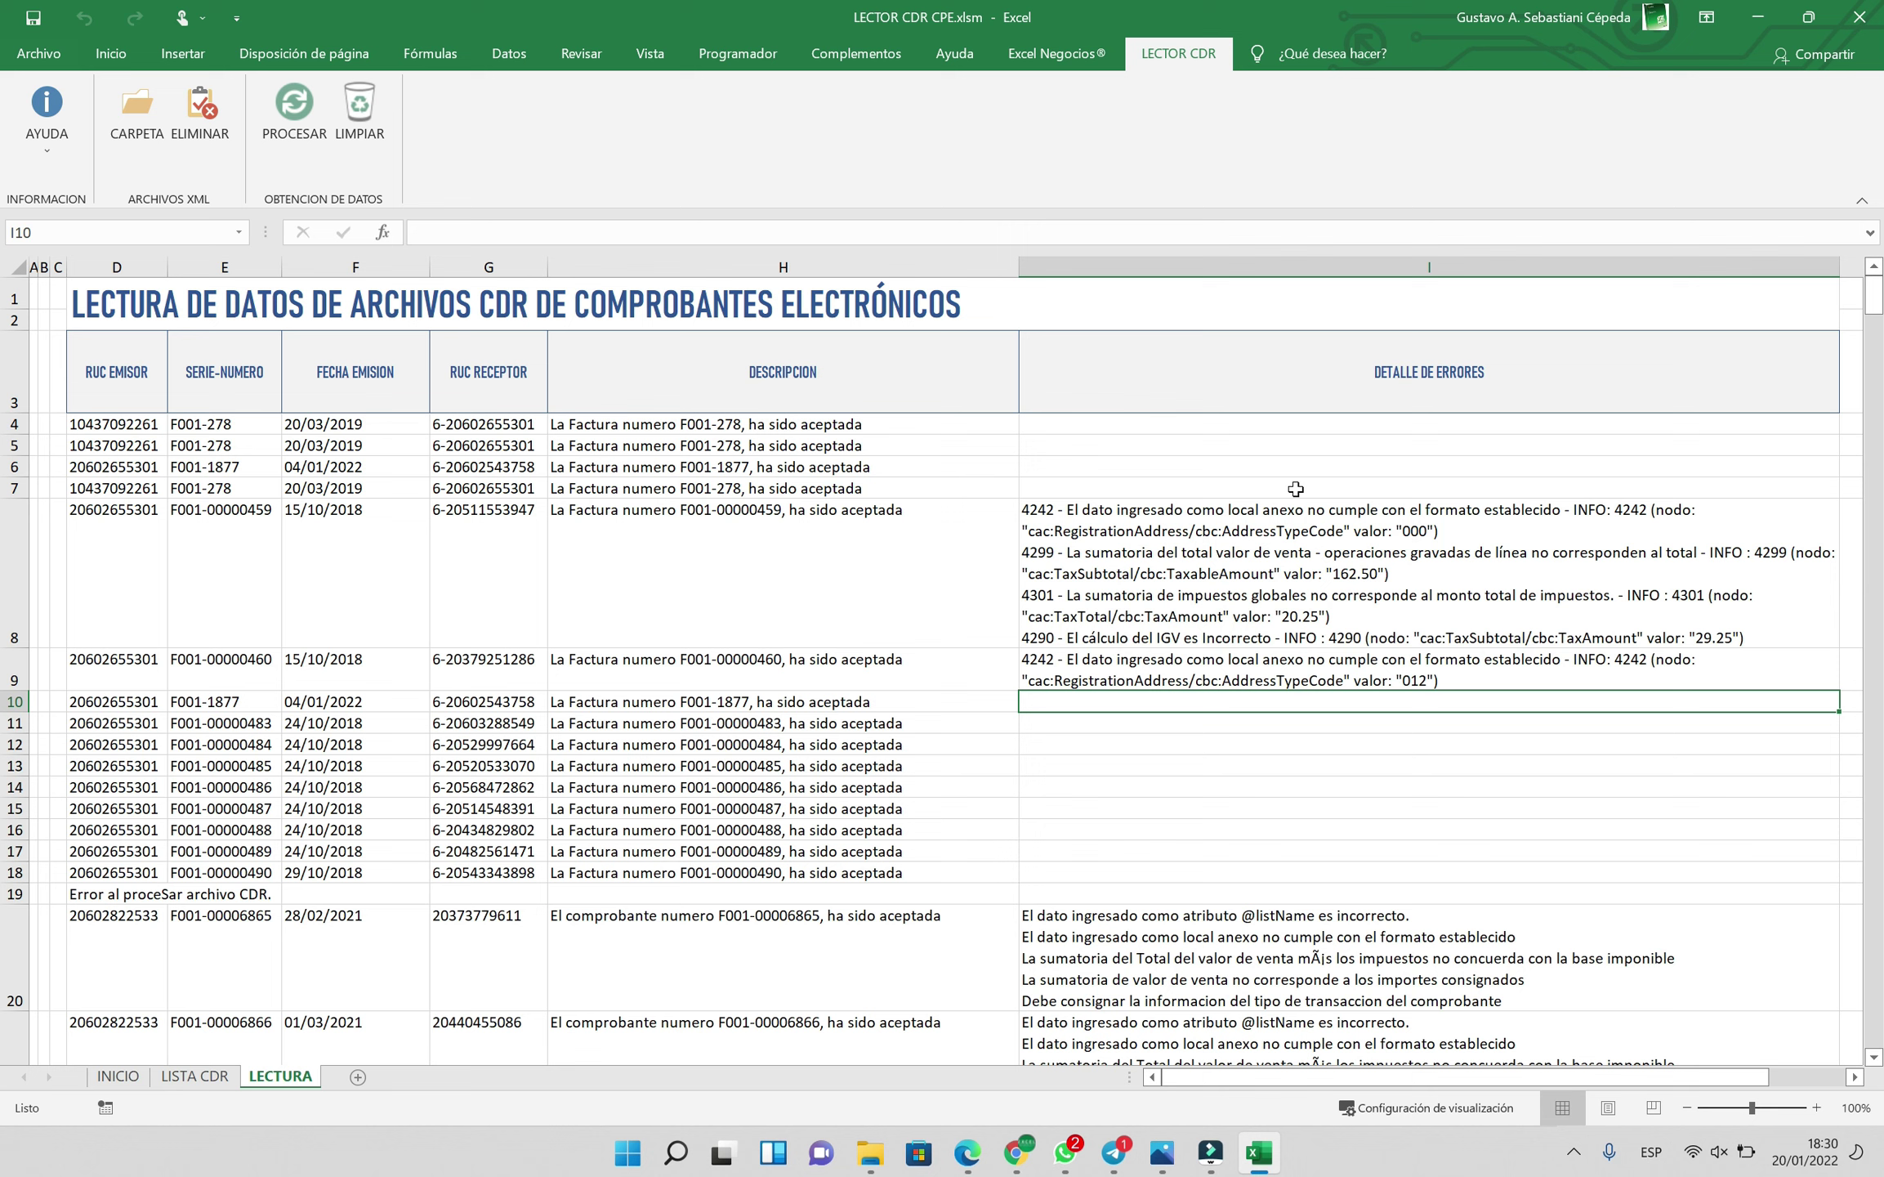
left_click(1273, 811)
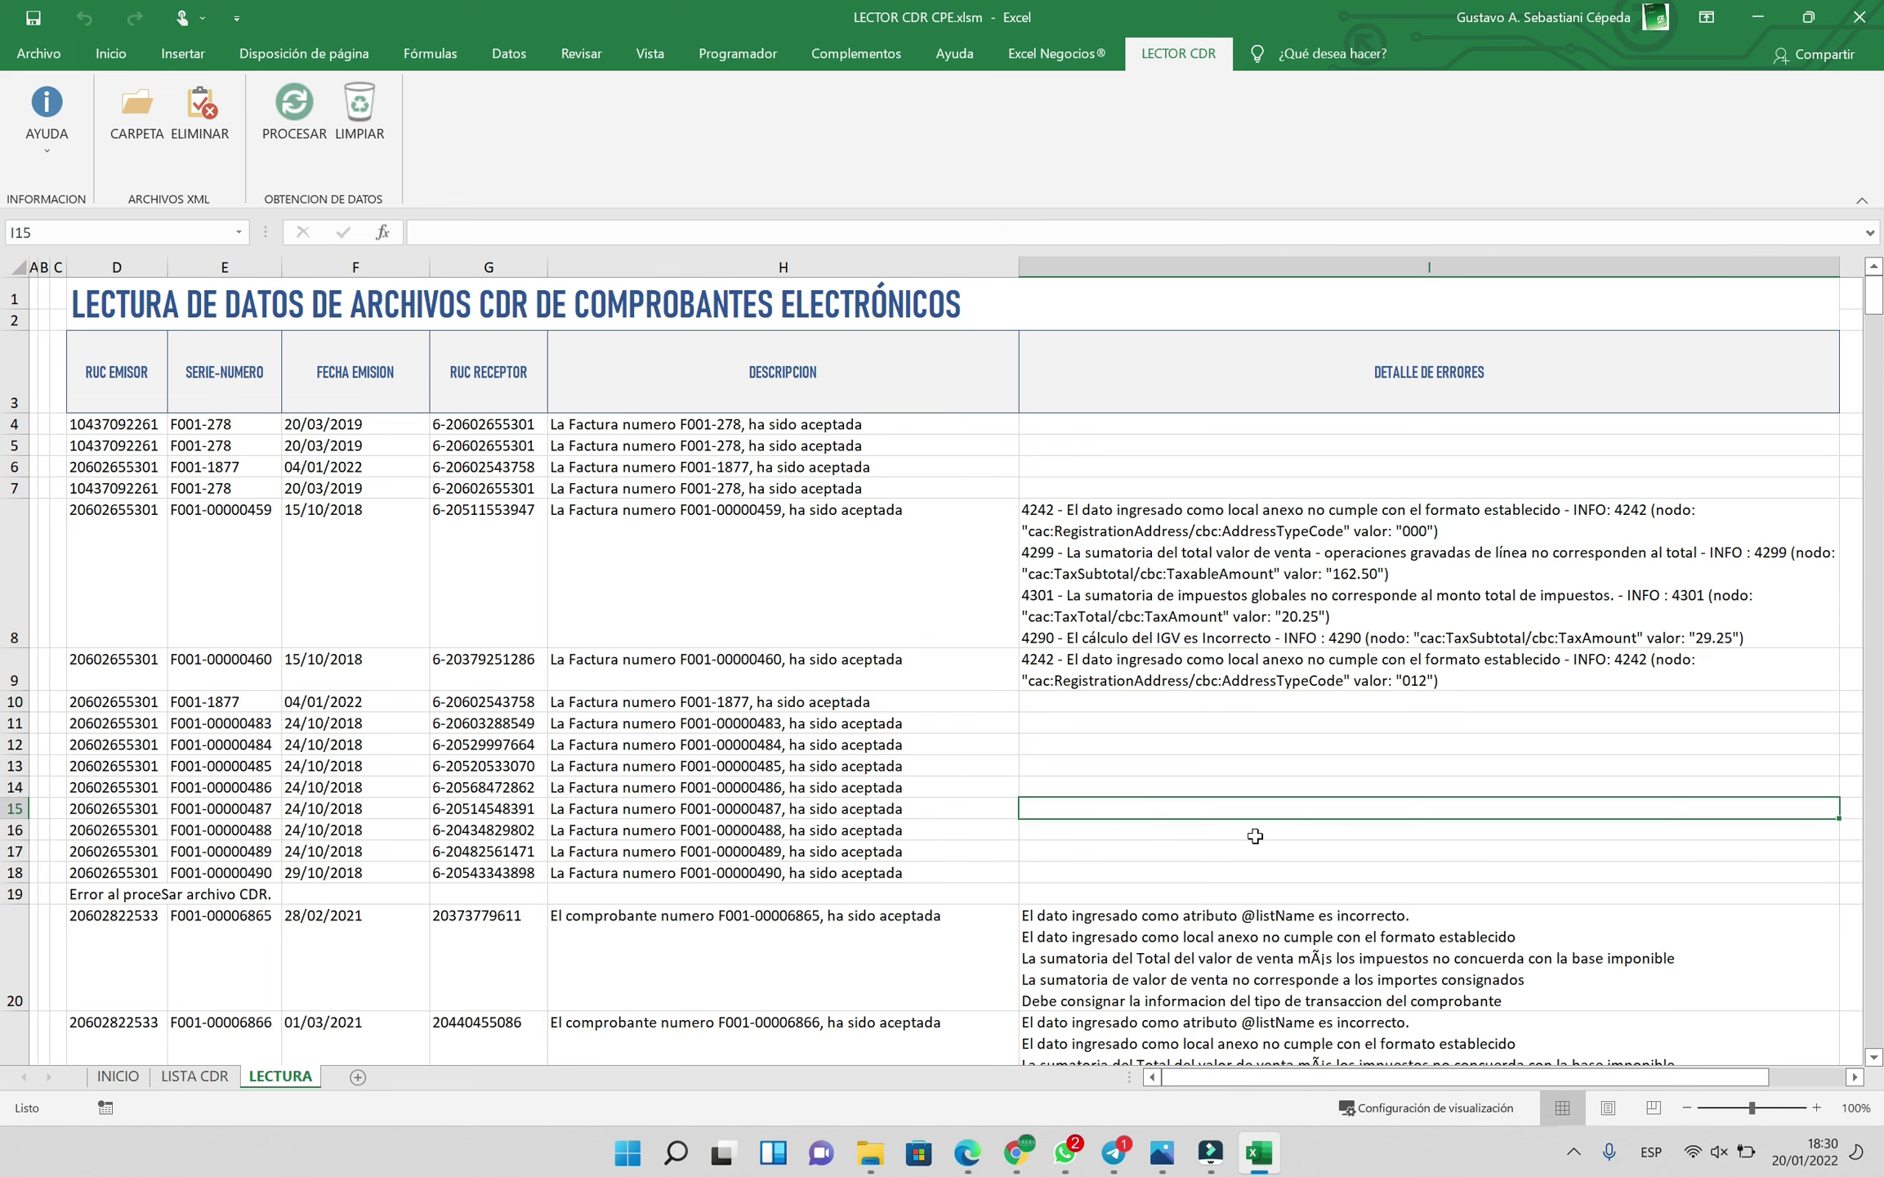
scroll(1263, 860, "down", 3)
scroll(1238, 670, "down", 4)
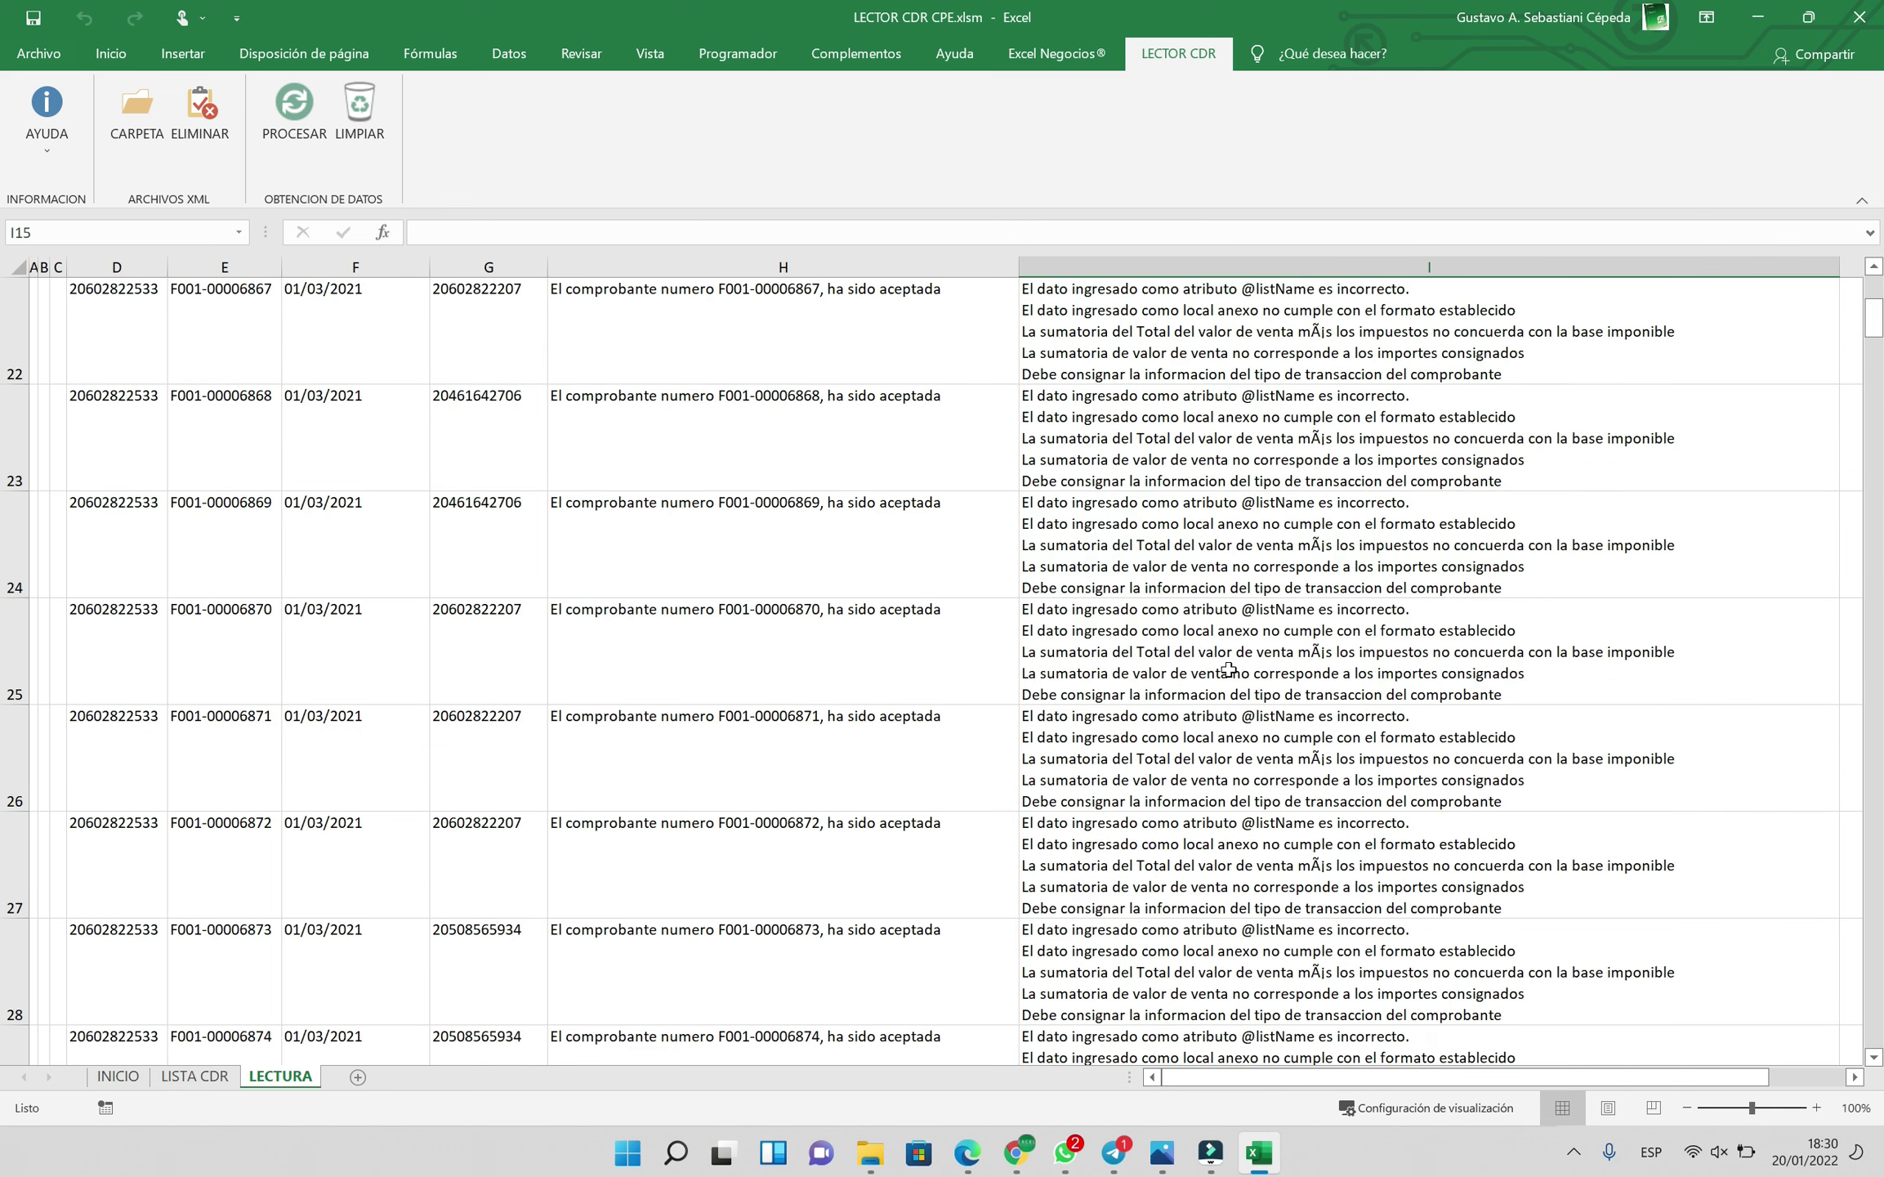
scroll(1227, 671, "up", 7)
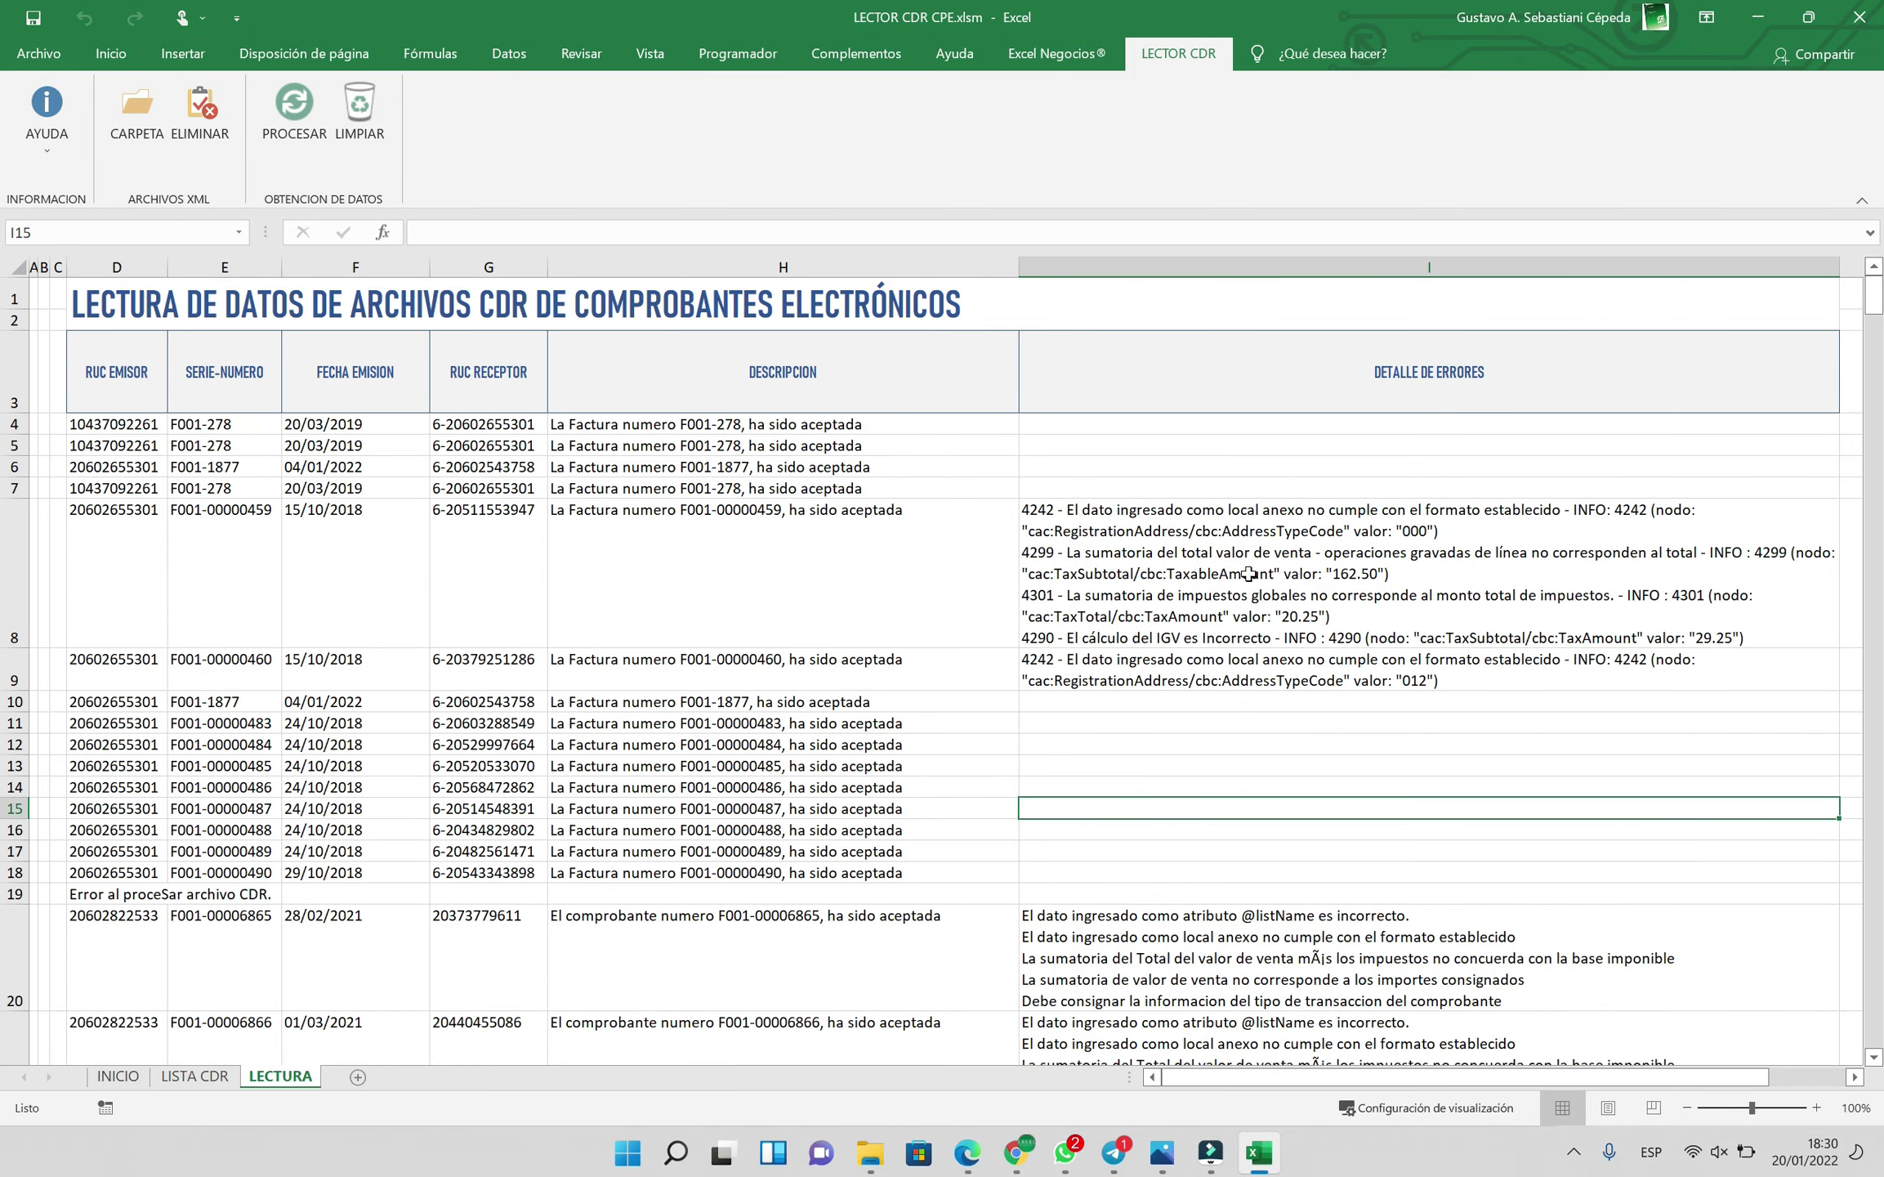
scroll(1179, 608, "down", 9)
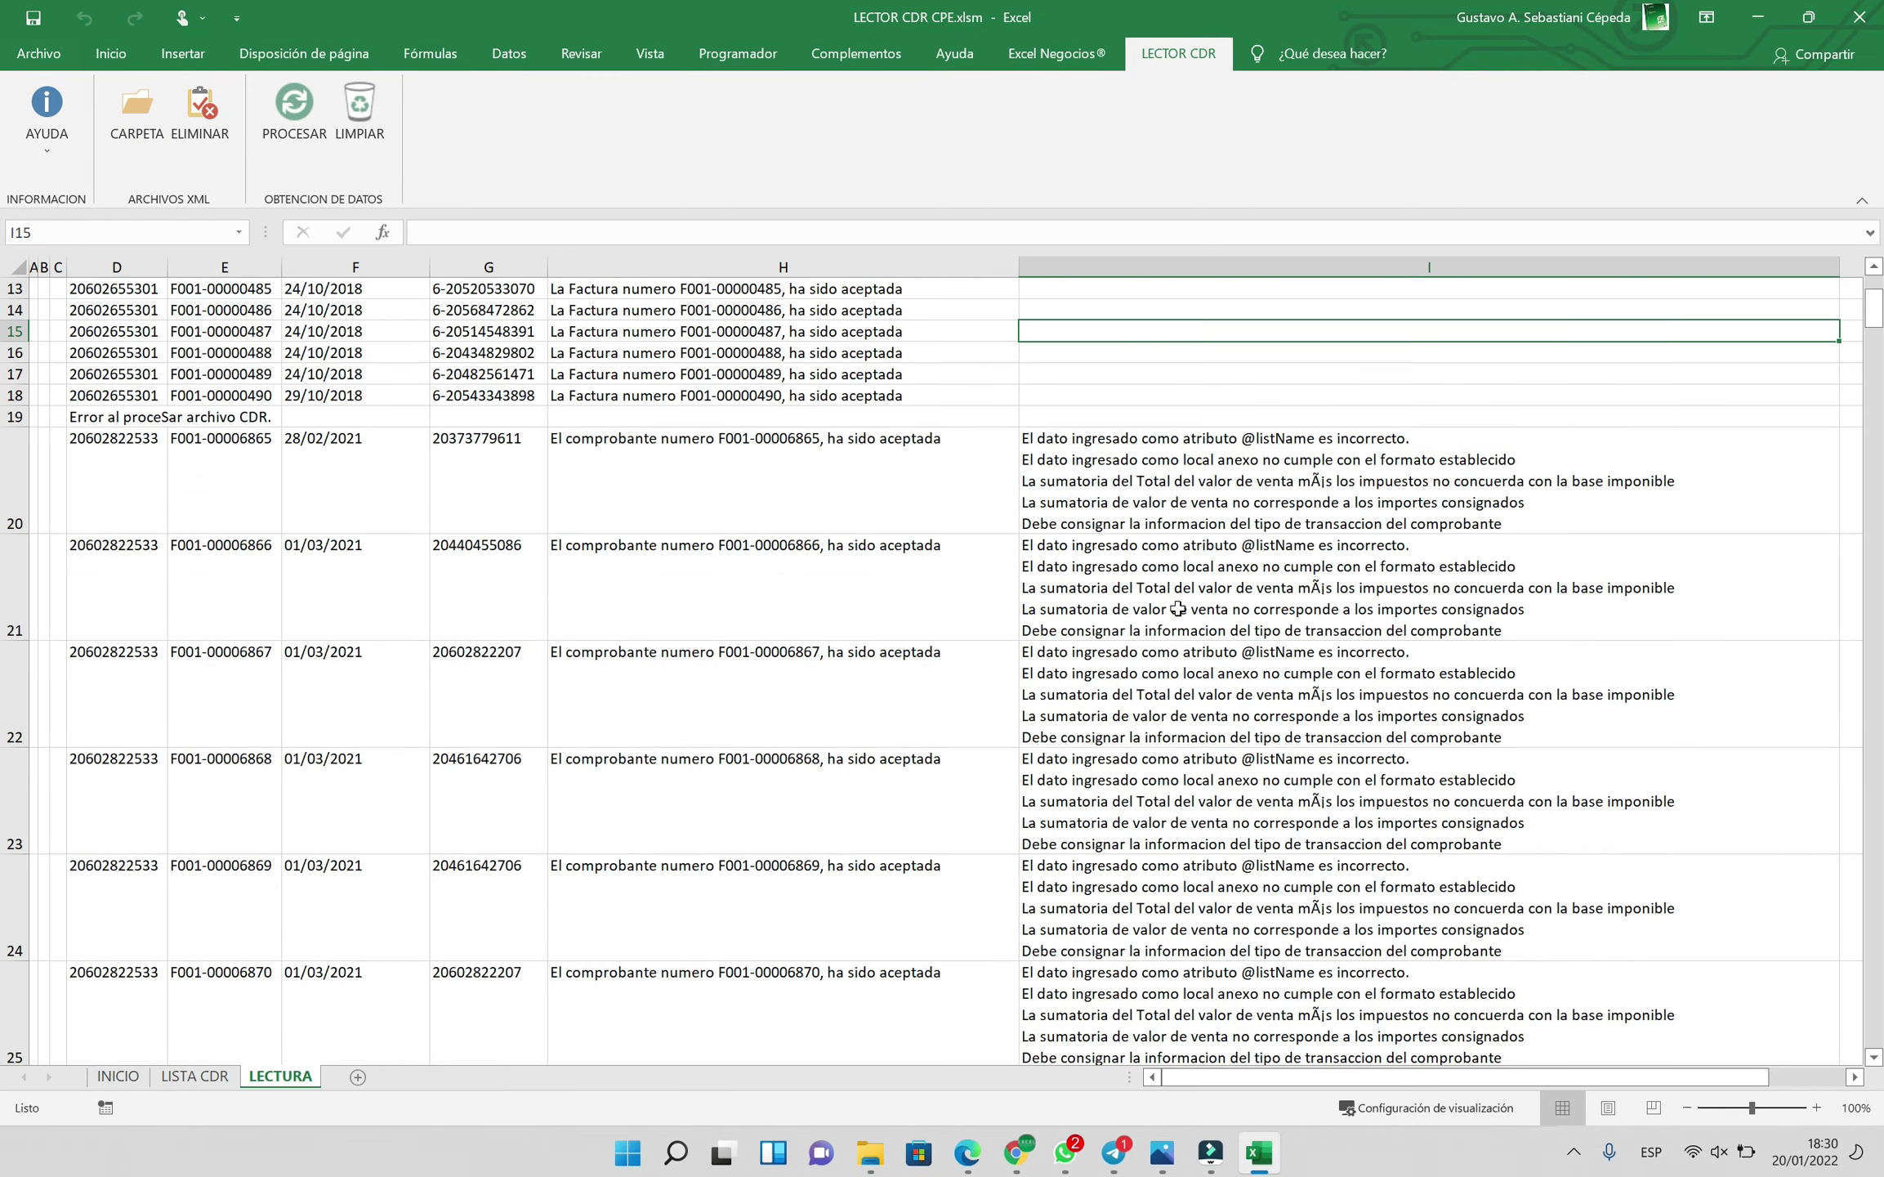
scroll(1175, 605, "down", 14)
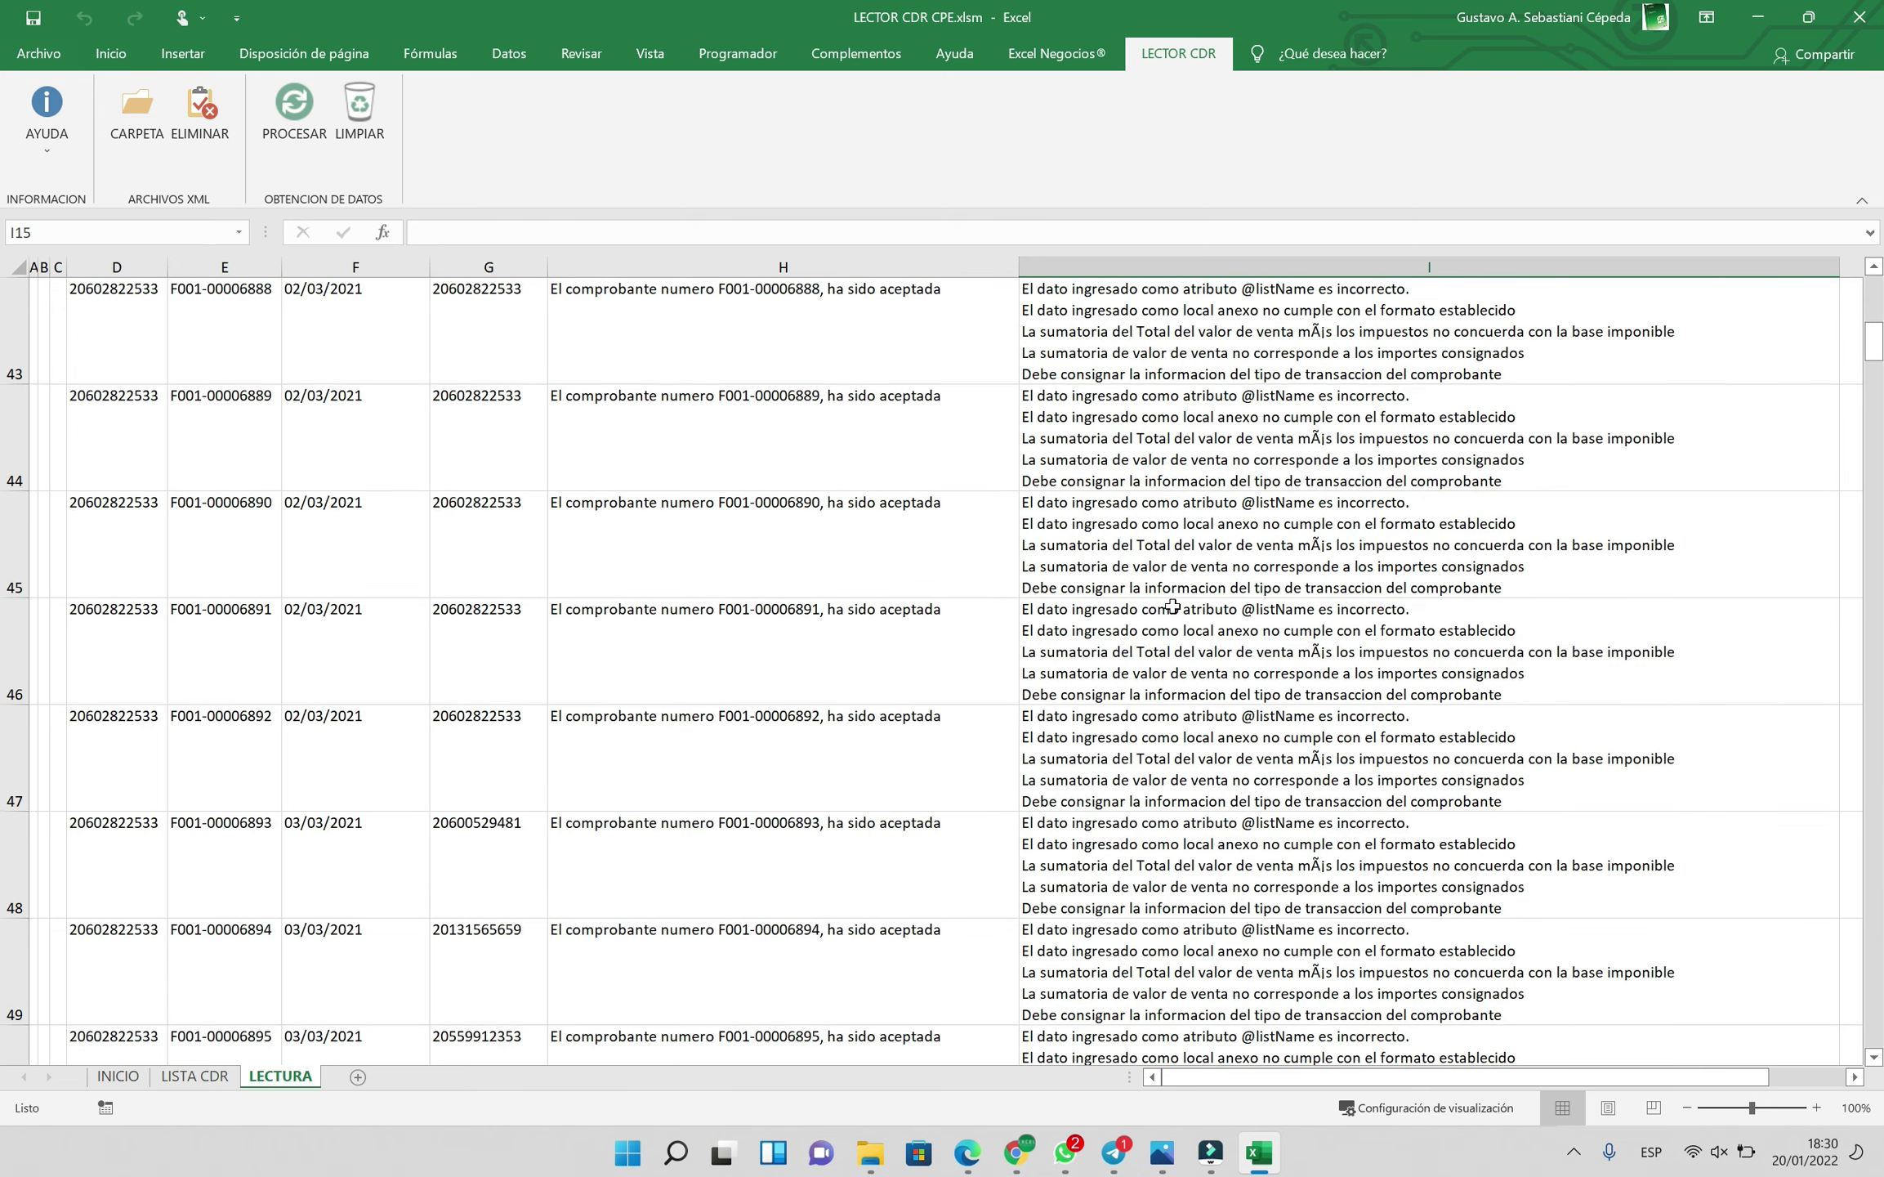
scroll(1169, 608, "up", 20)
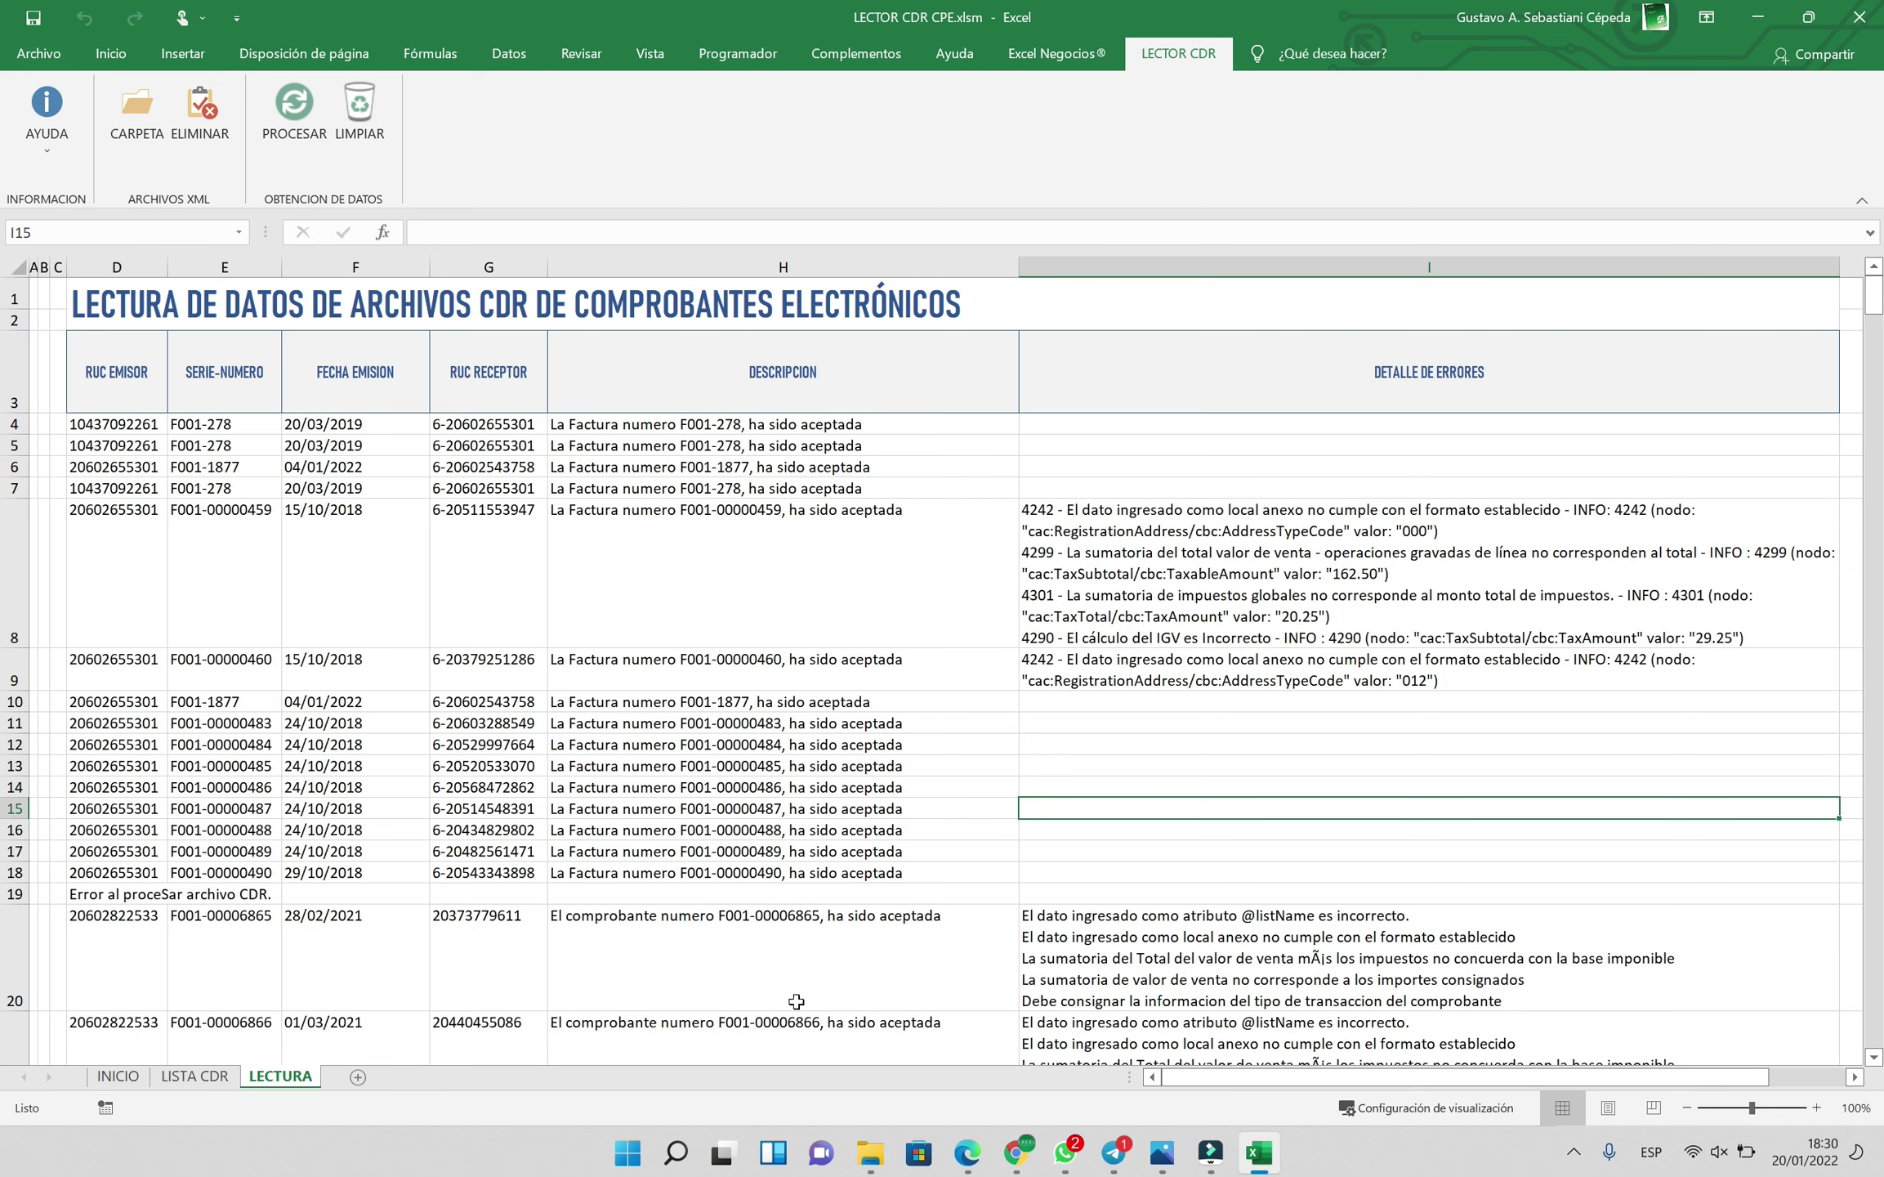
left_click(870, 1152)
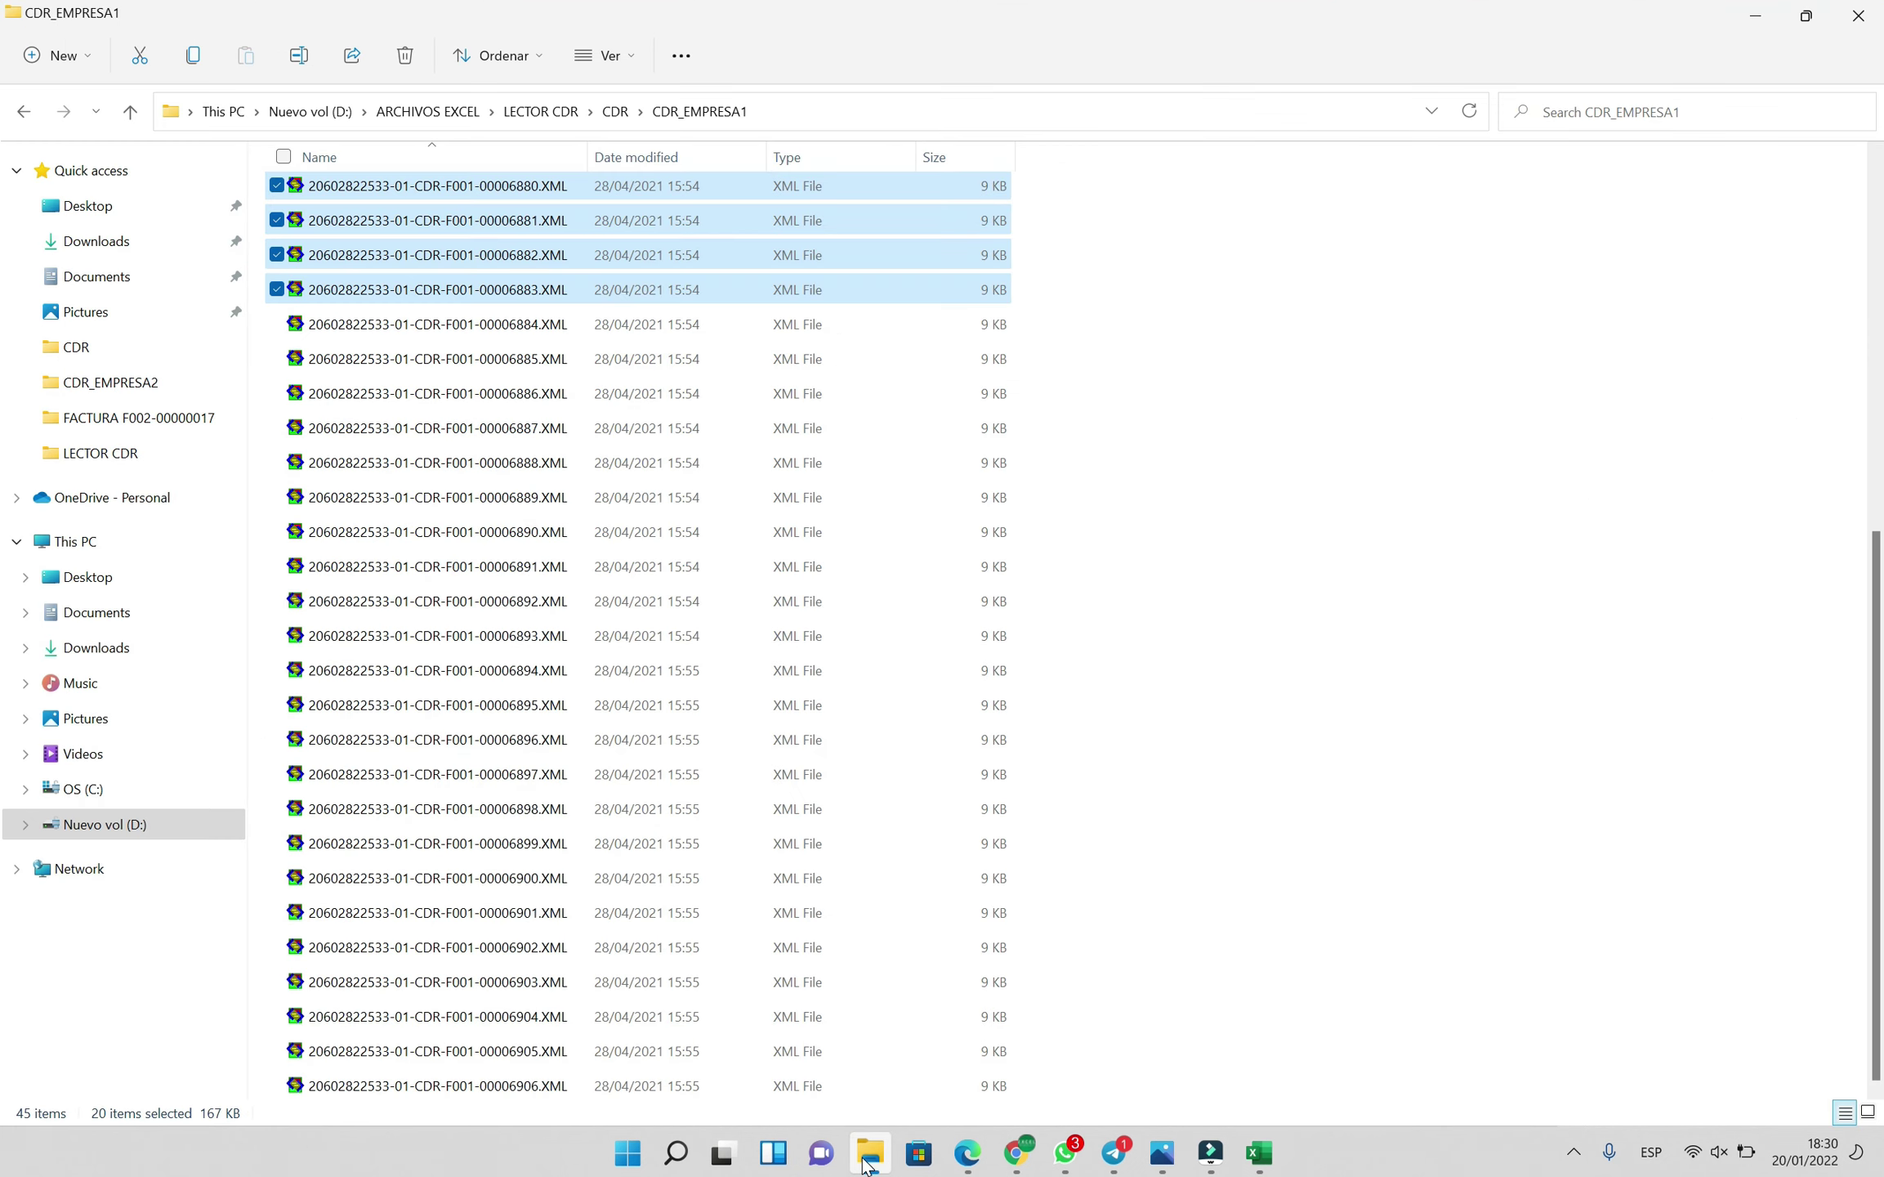
left_click(425, 359)
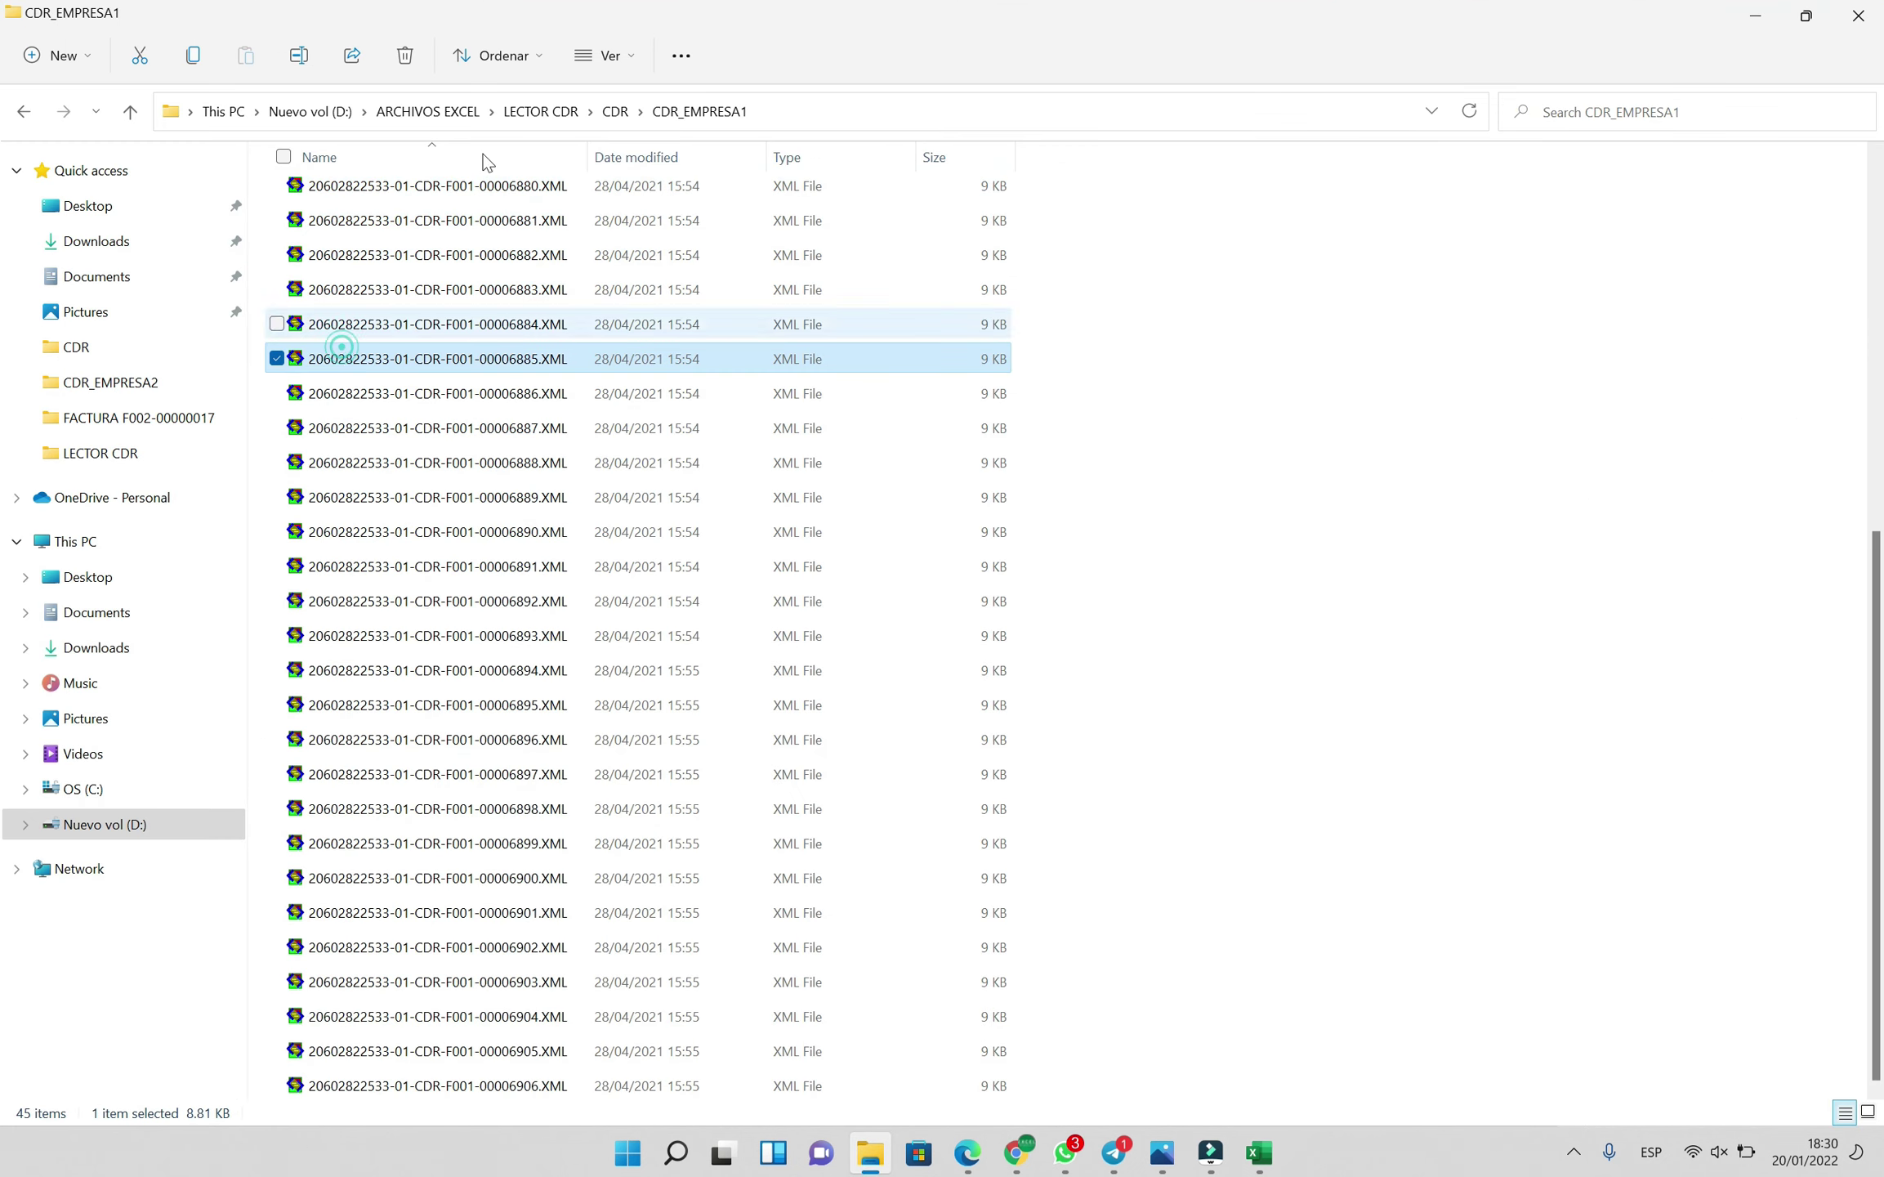
double_click(483, 293)
scroll(662, 604, "down", 7)
scroll(675, 629, "down", 15)
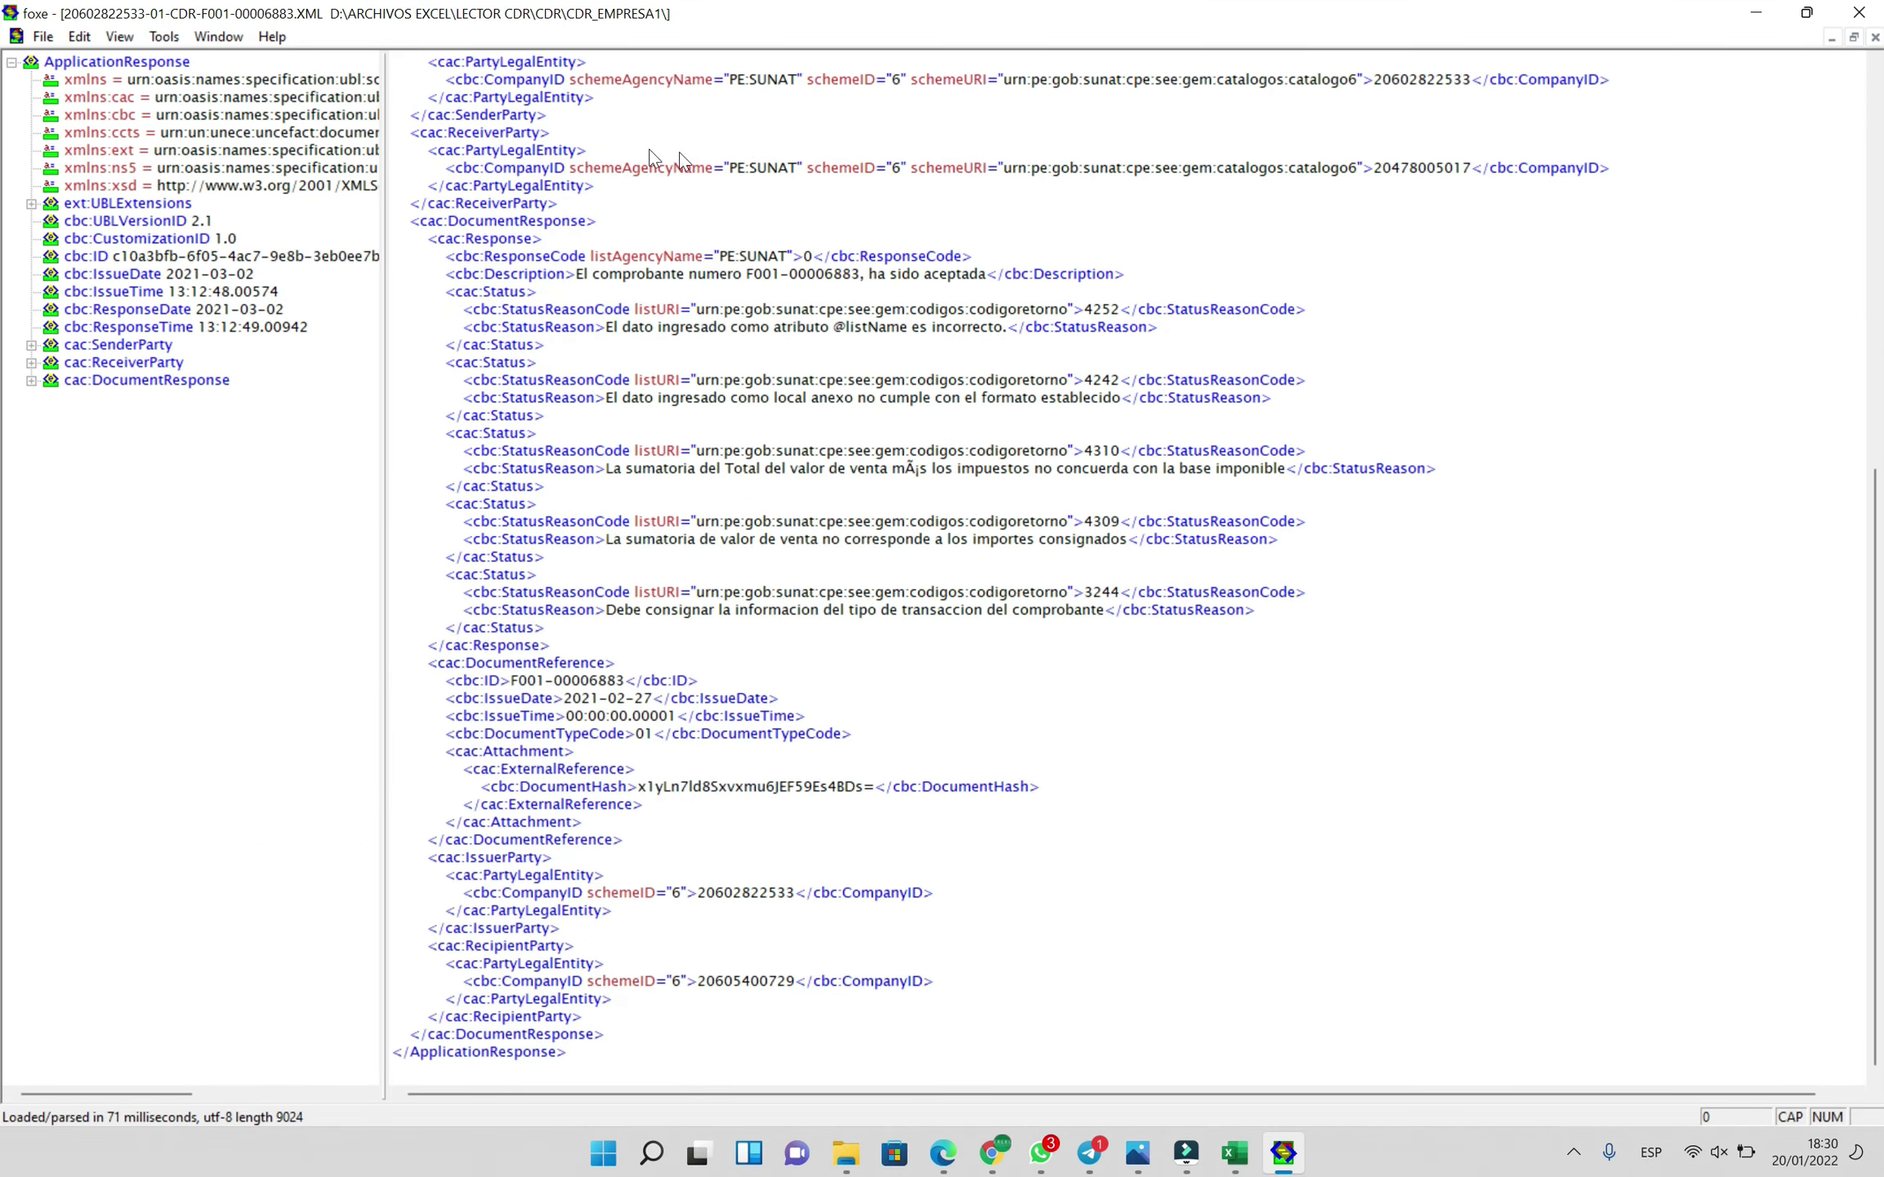
left_click(1860, 12)
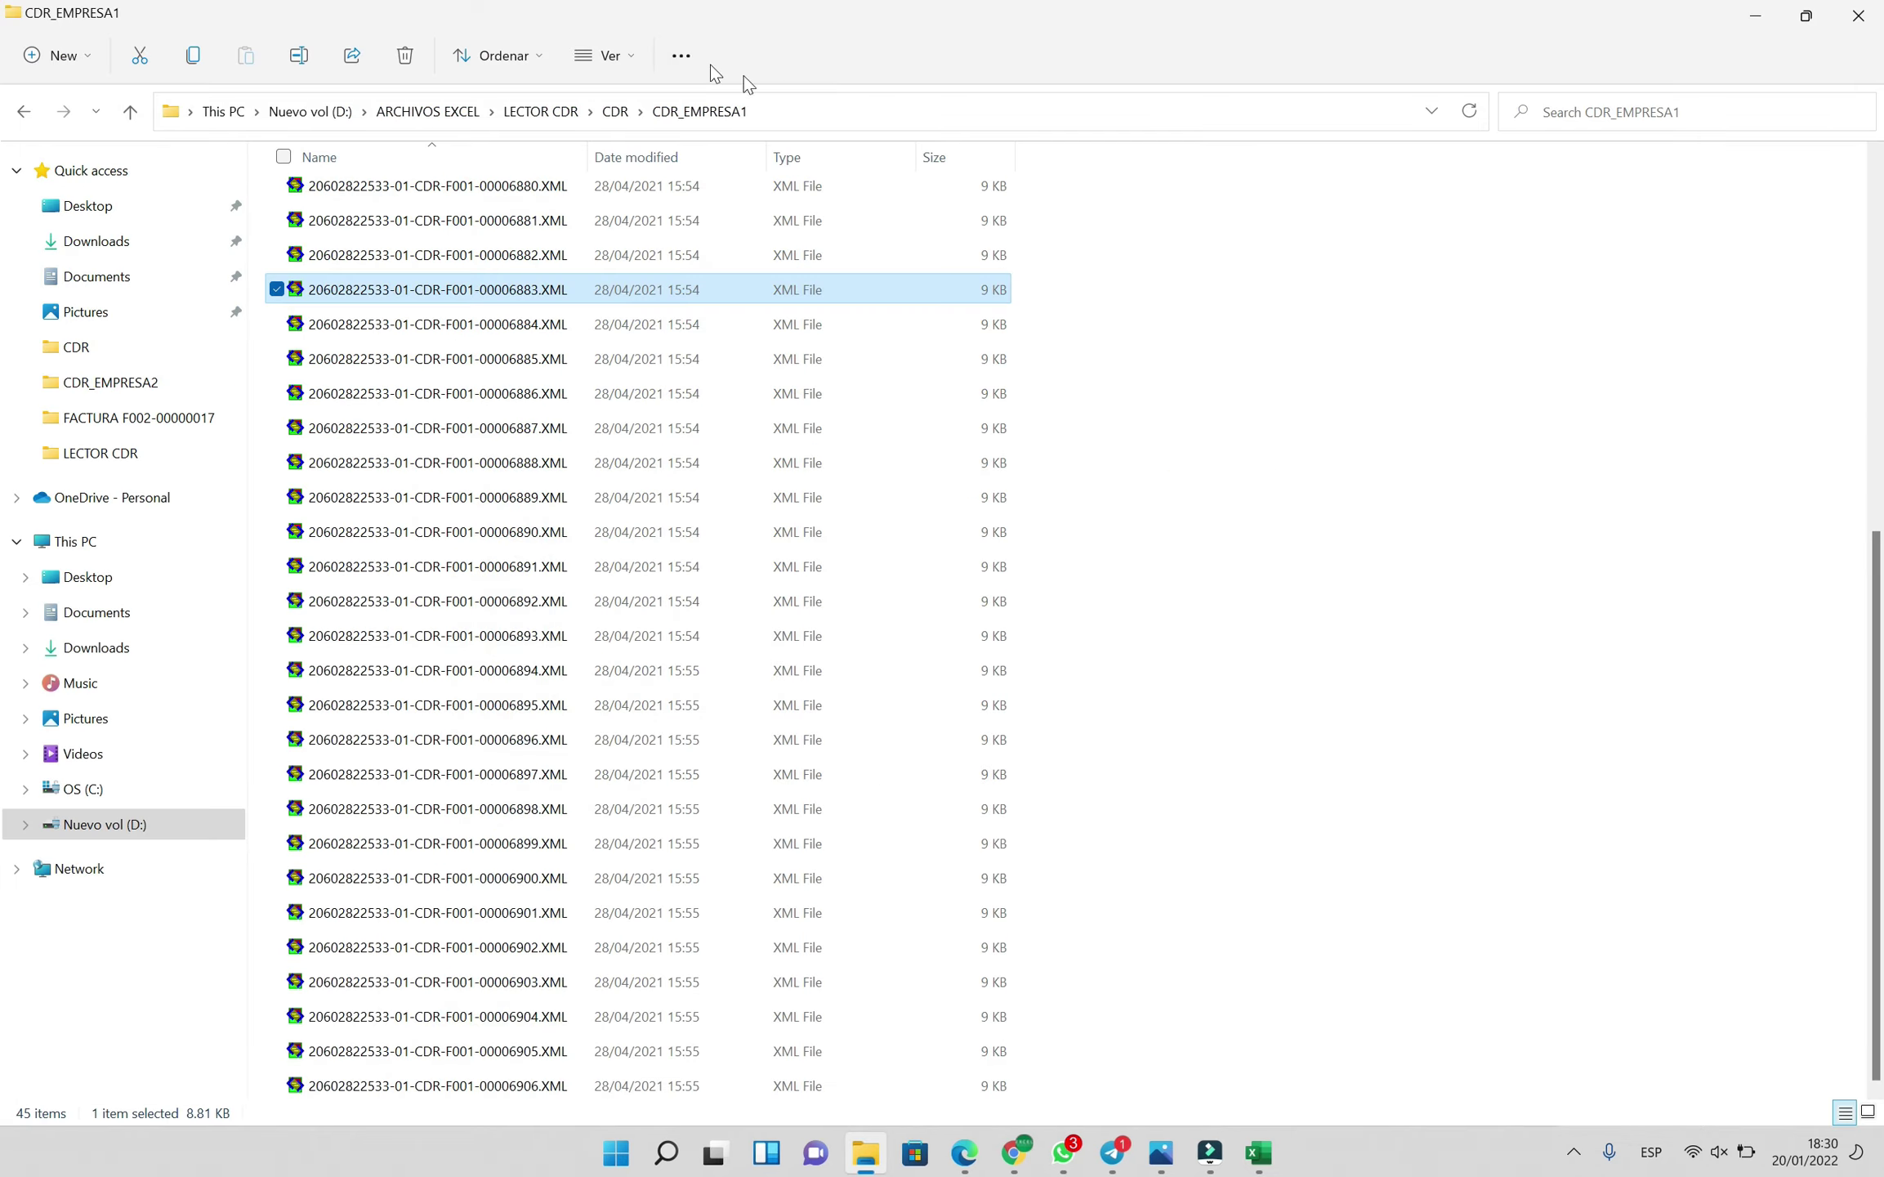
left_click(531, 111)
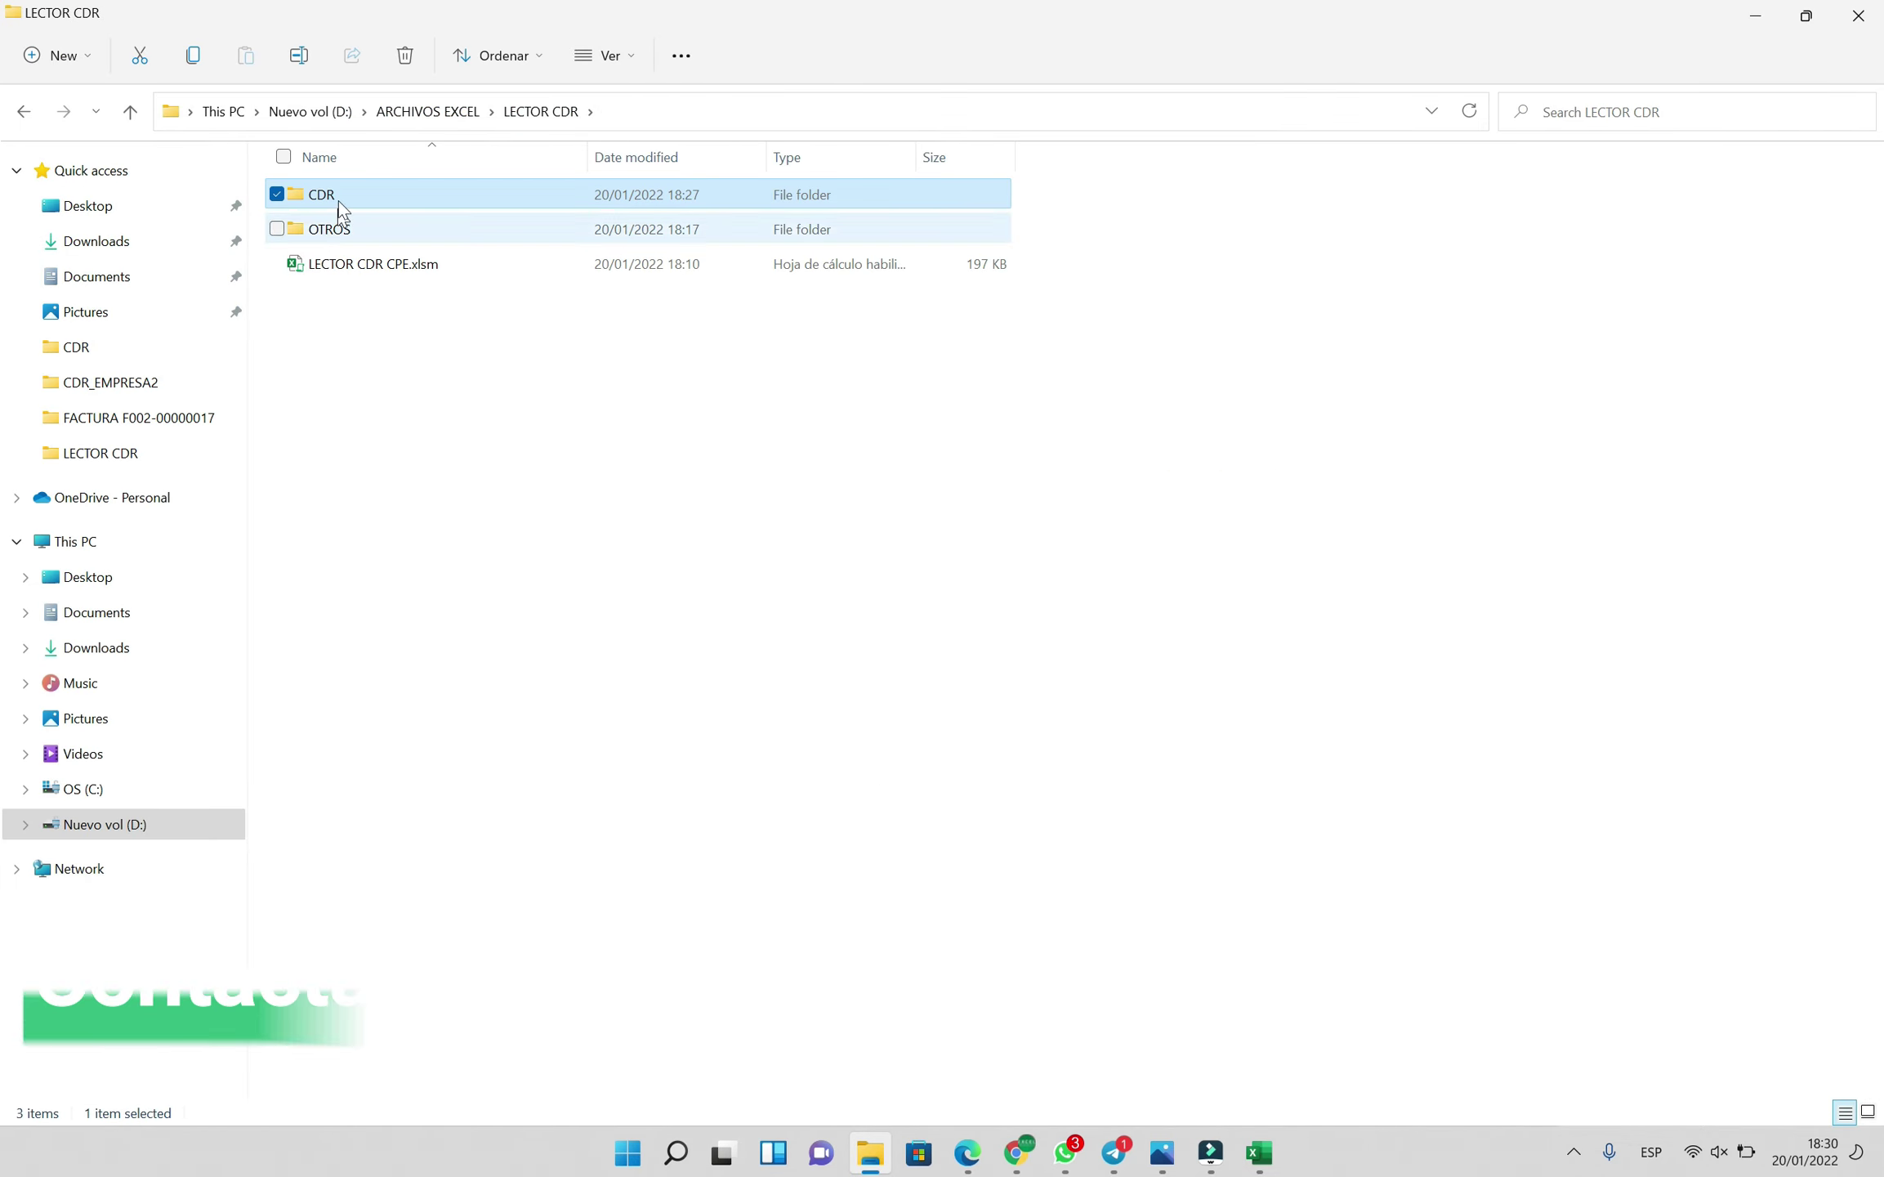
double_click(336, 196)
double_click(421, 436)
left_click(163, 36)
left_click(242, 156)
scroll(1035, 739, "down", 7)
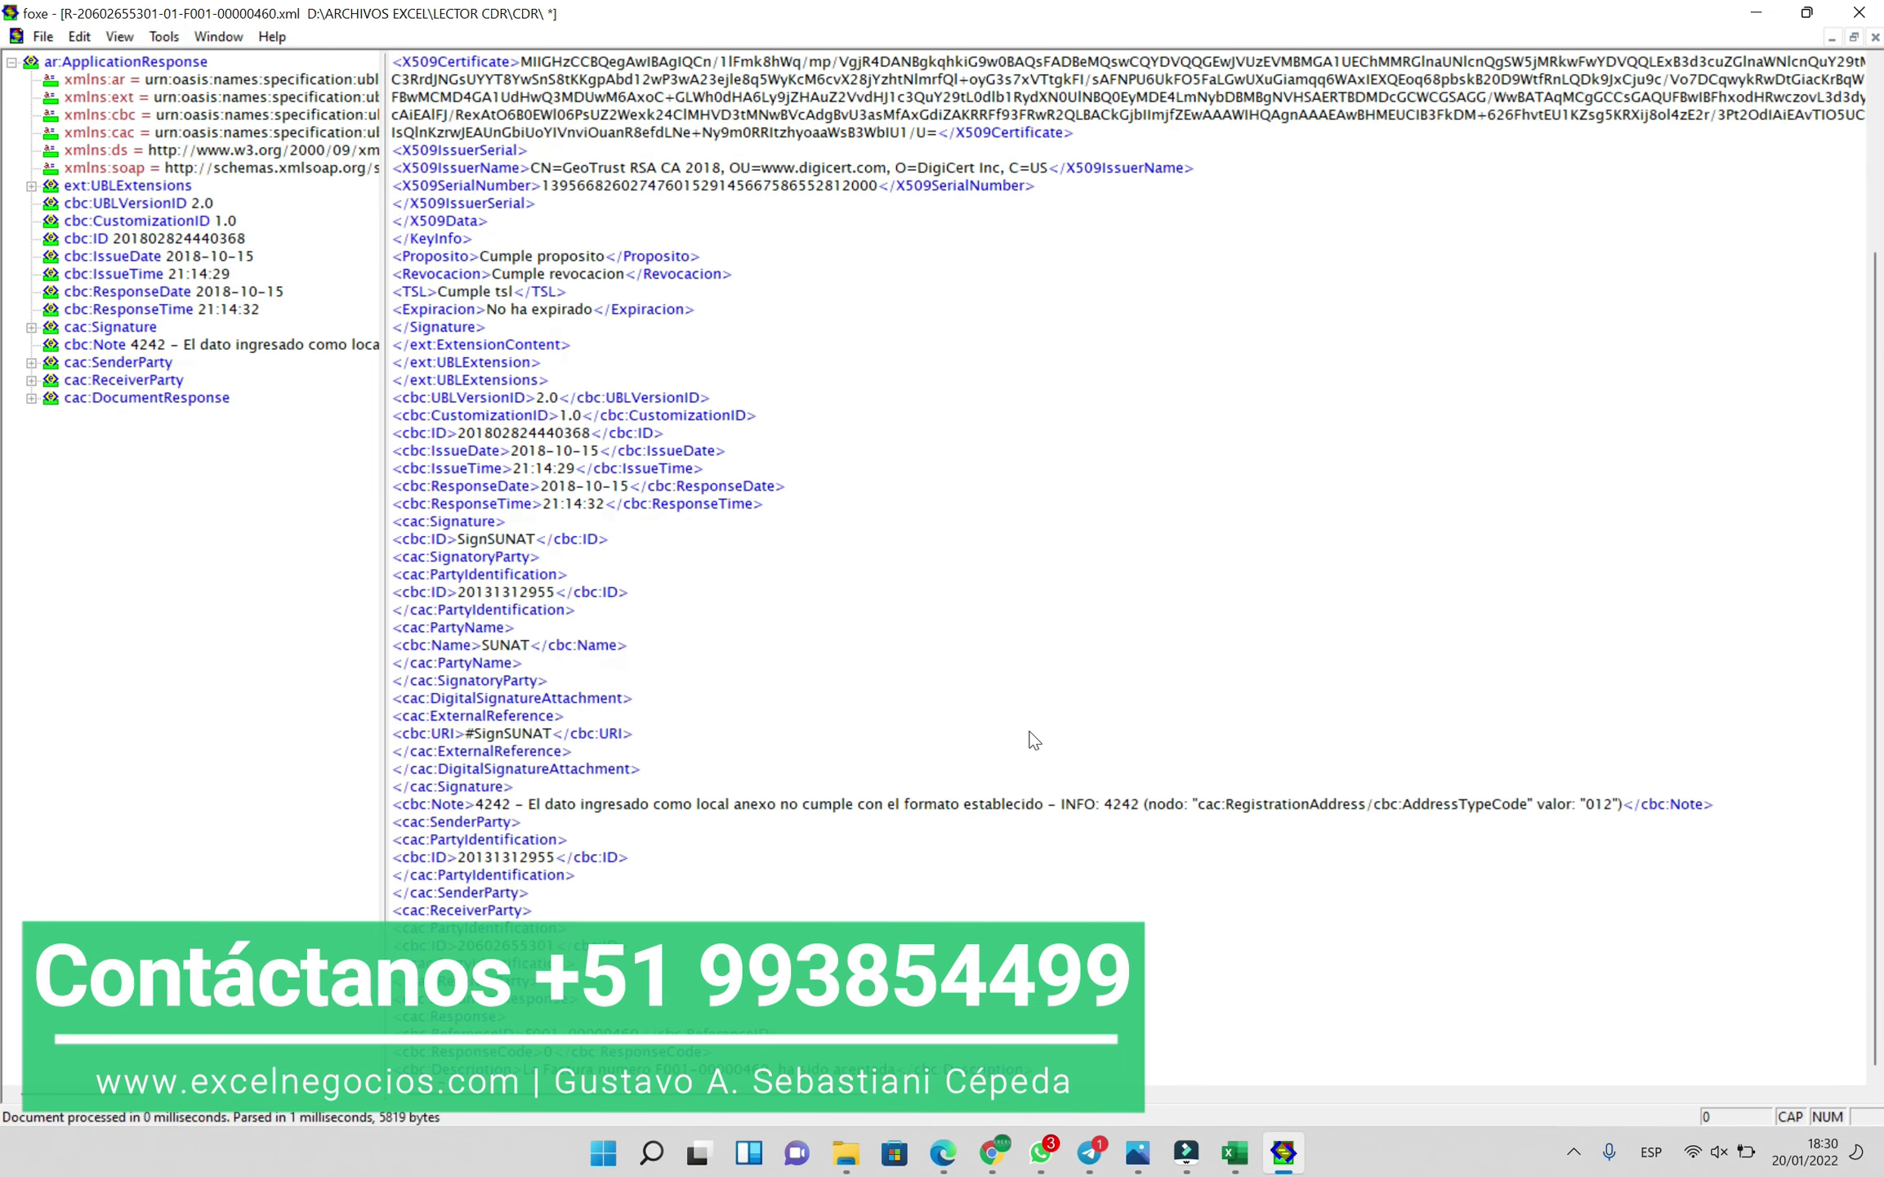
left_click_drag(528, 806, 1035, 817)
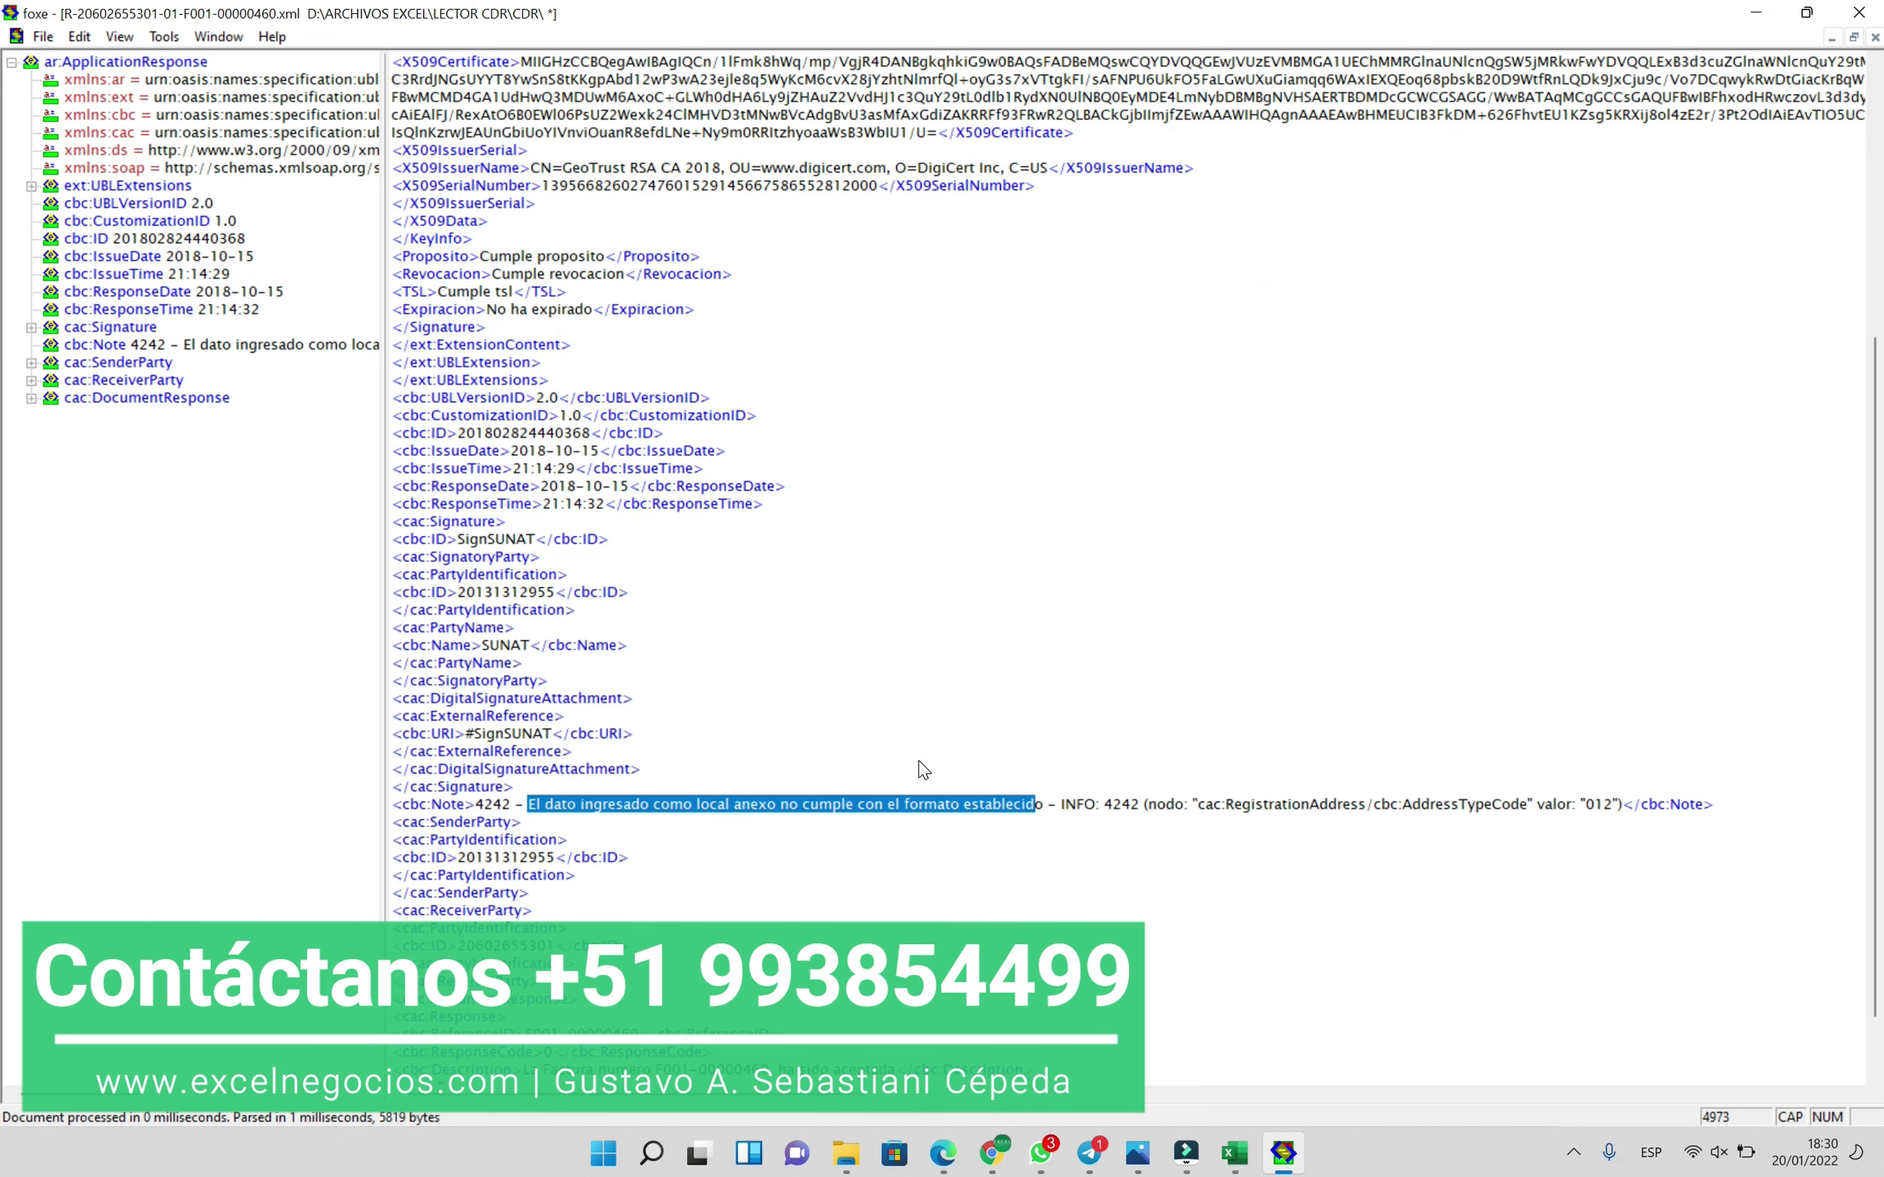
scroll(921, 766, "down", 4)
left_click_drag(530, 862, 914, 866)
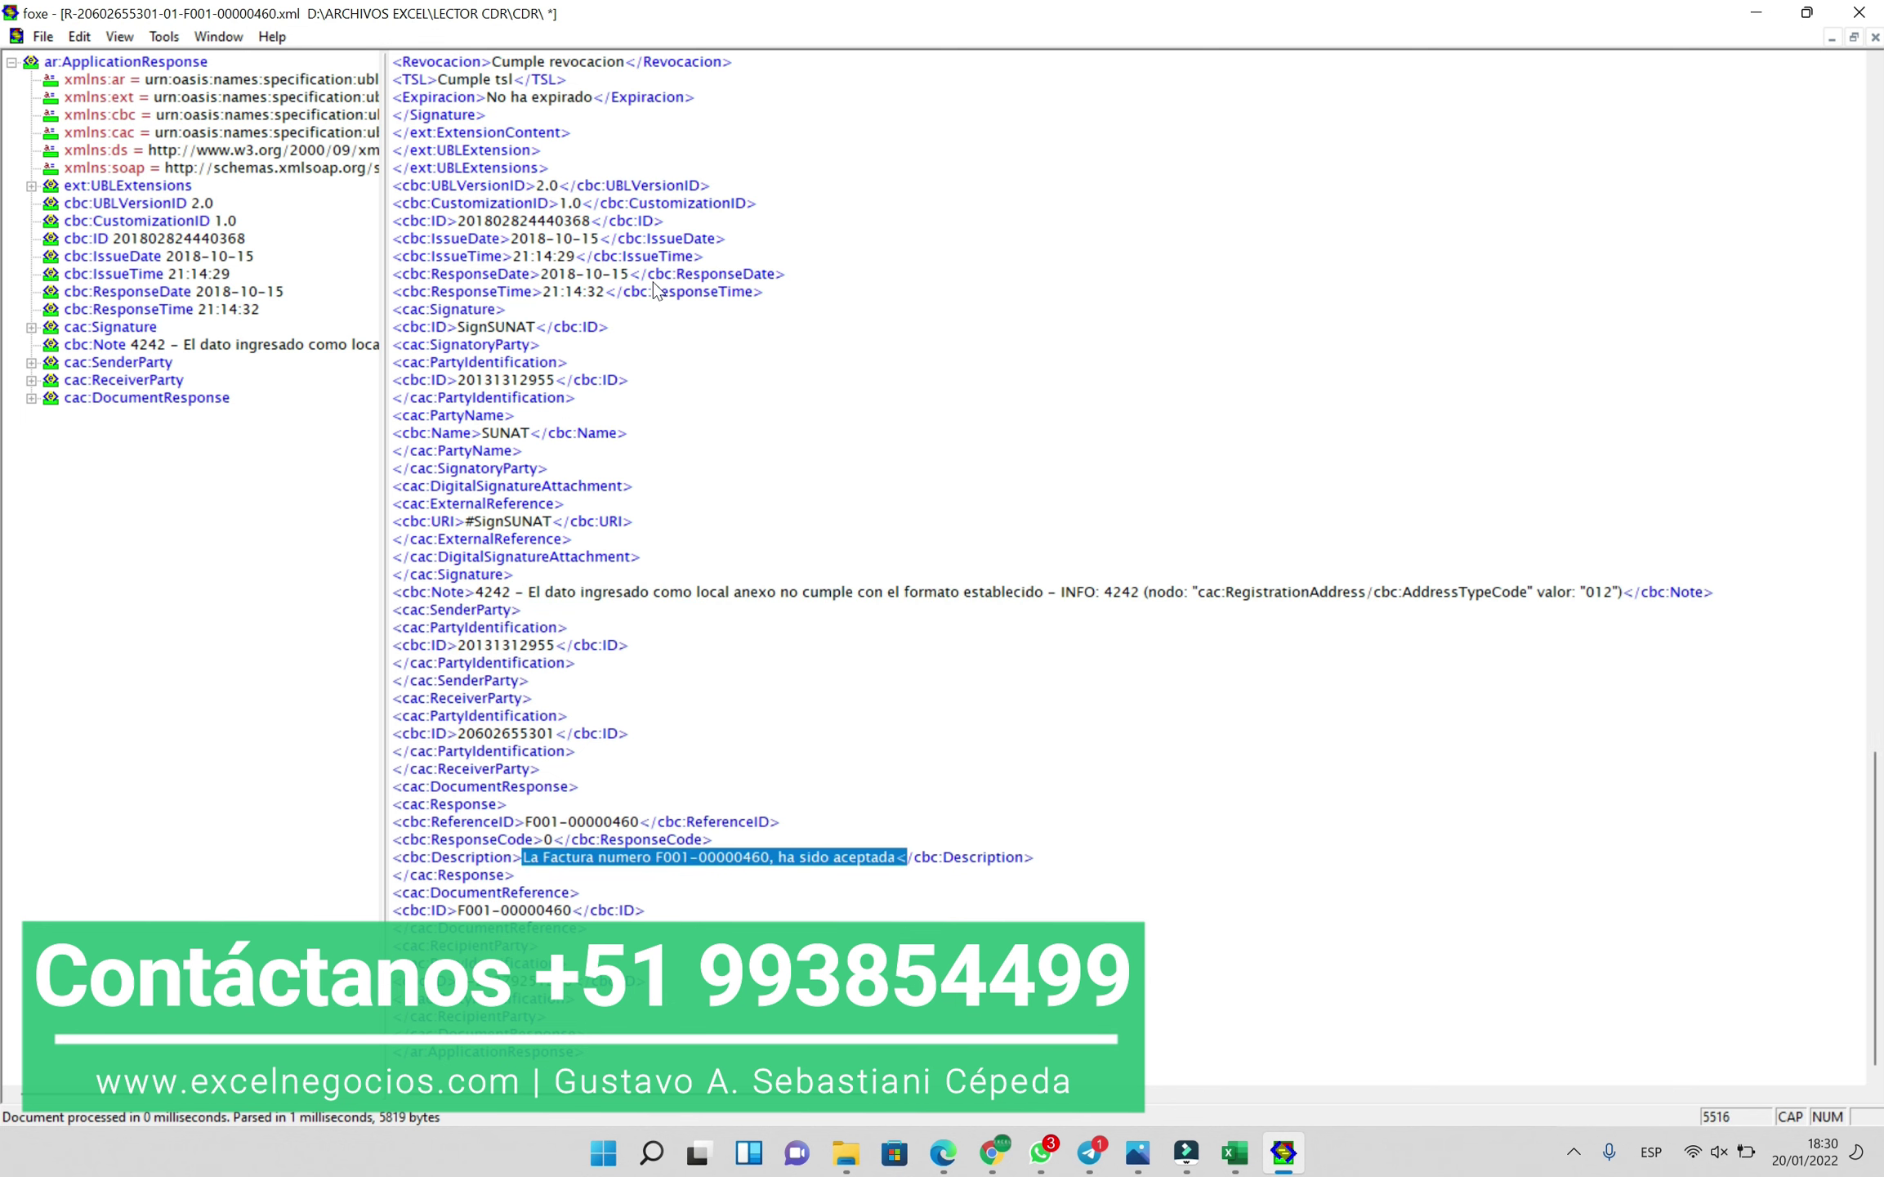
left_click_drag(387, 408, 565, 381)
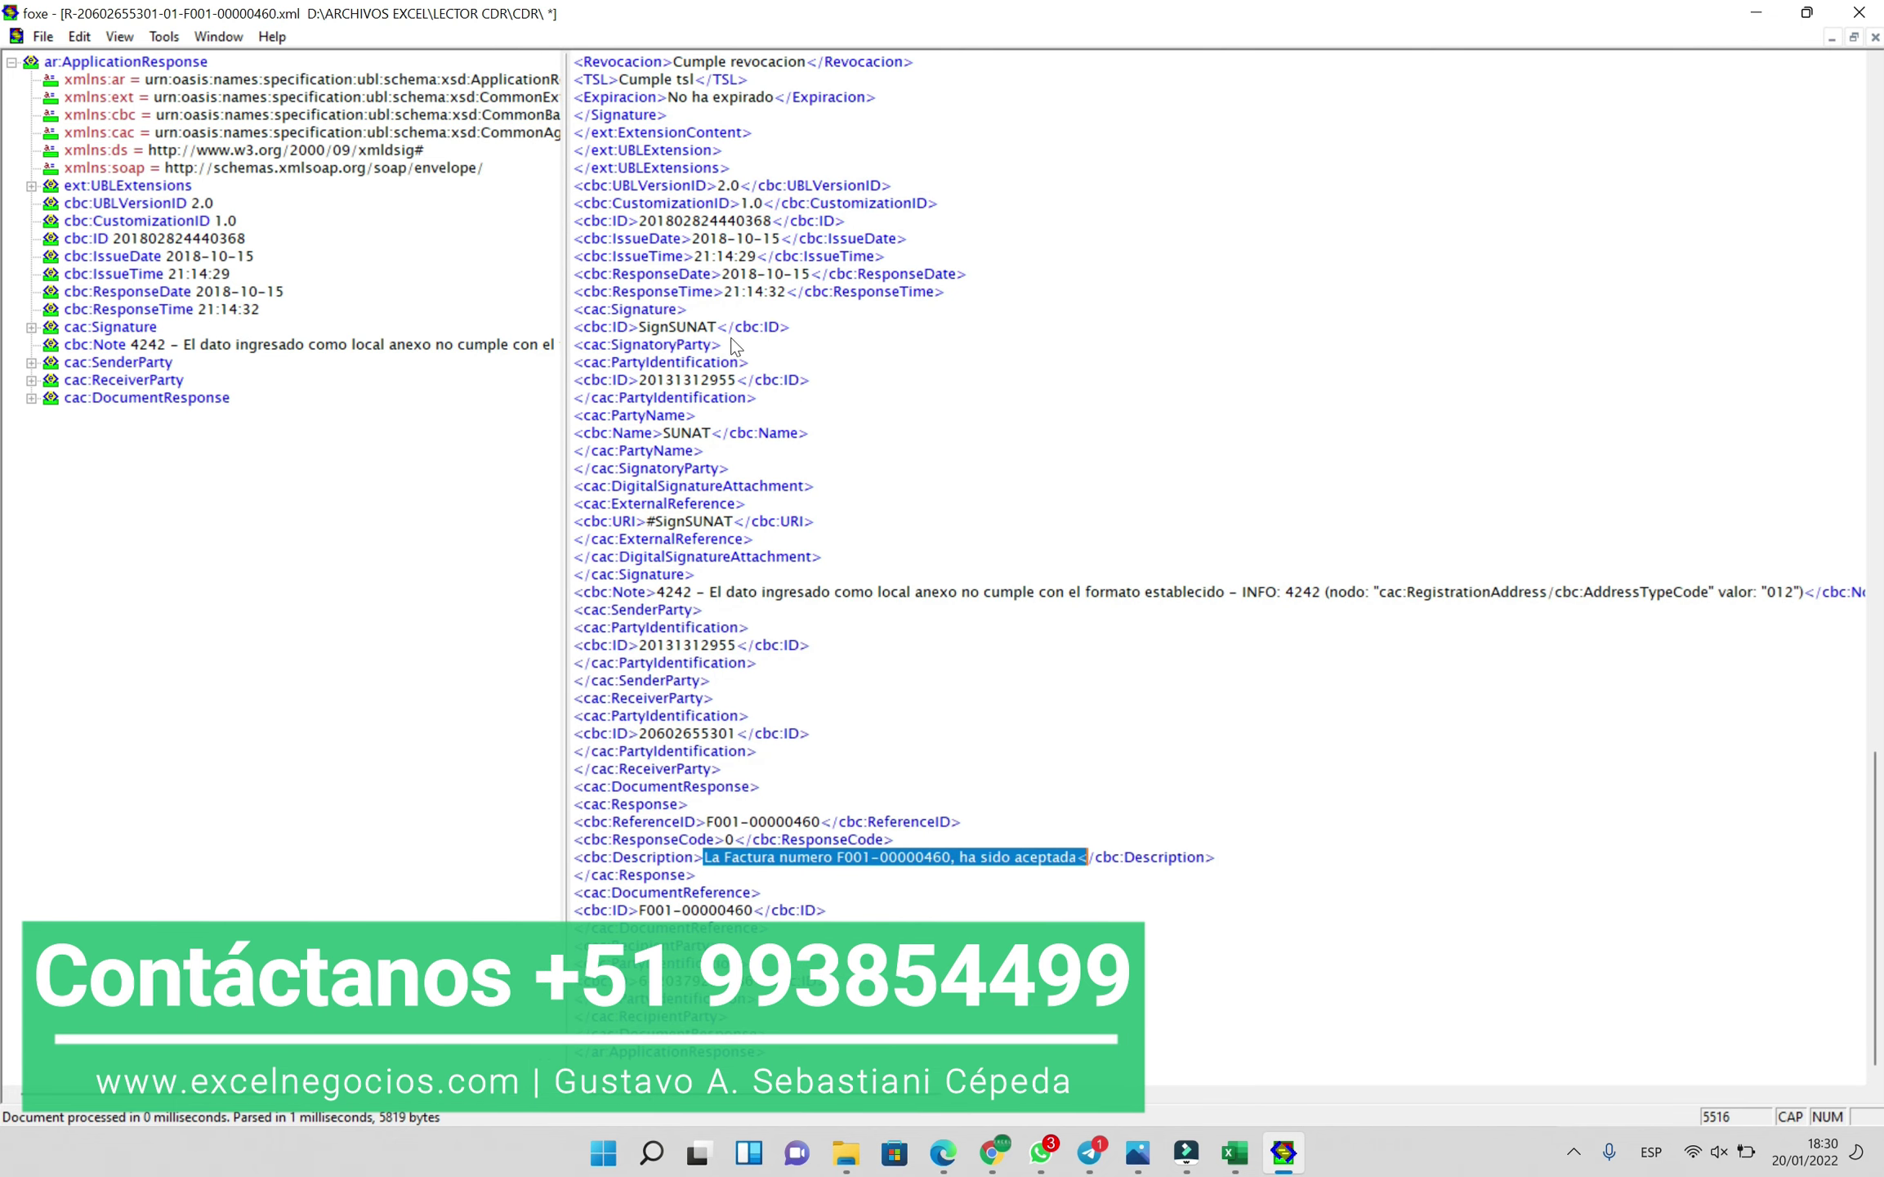
left_click(934, 292)
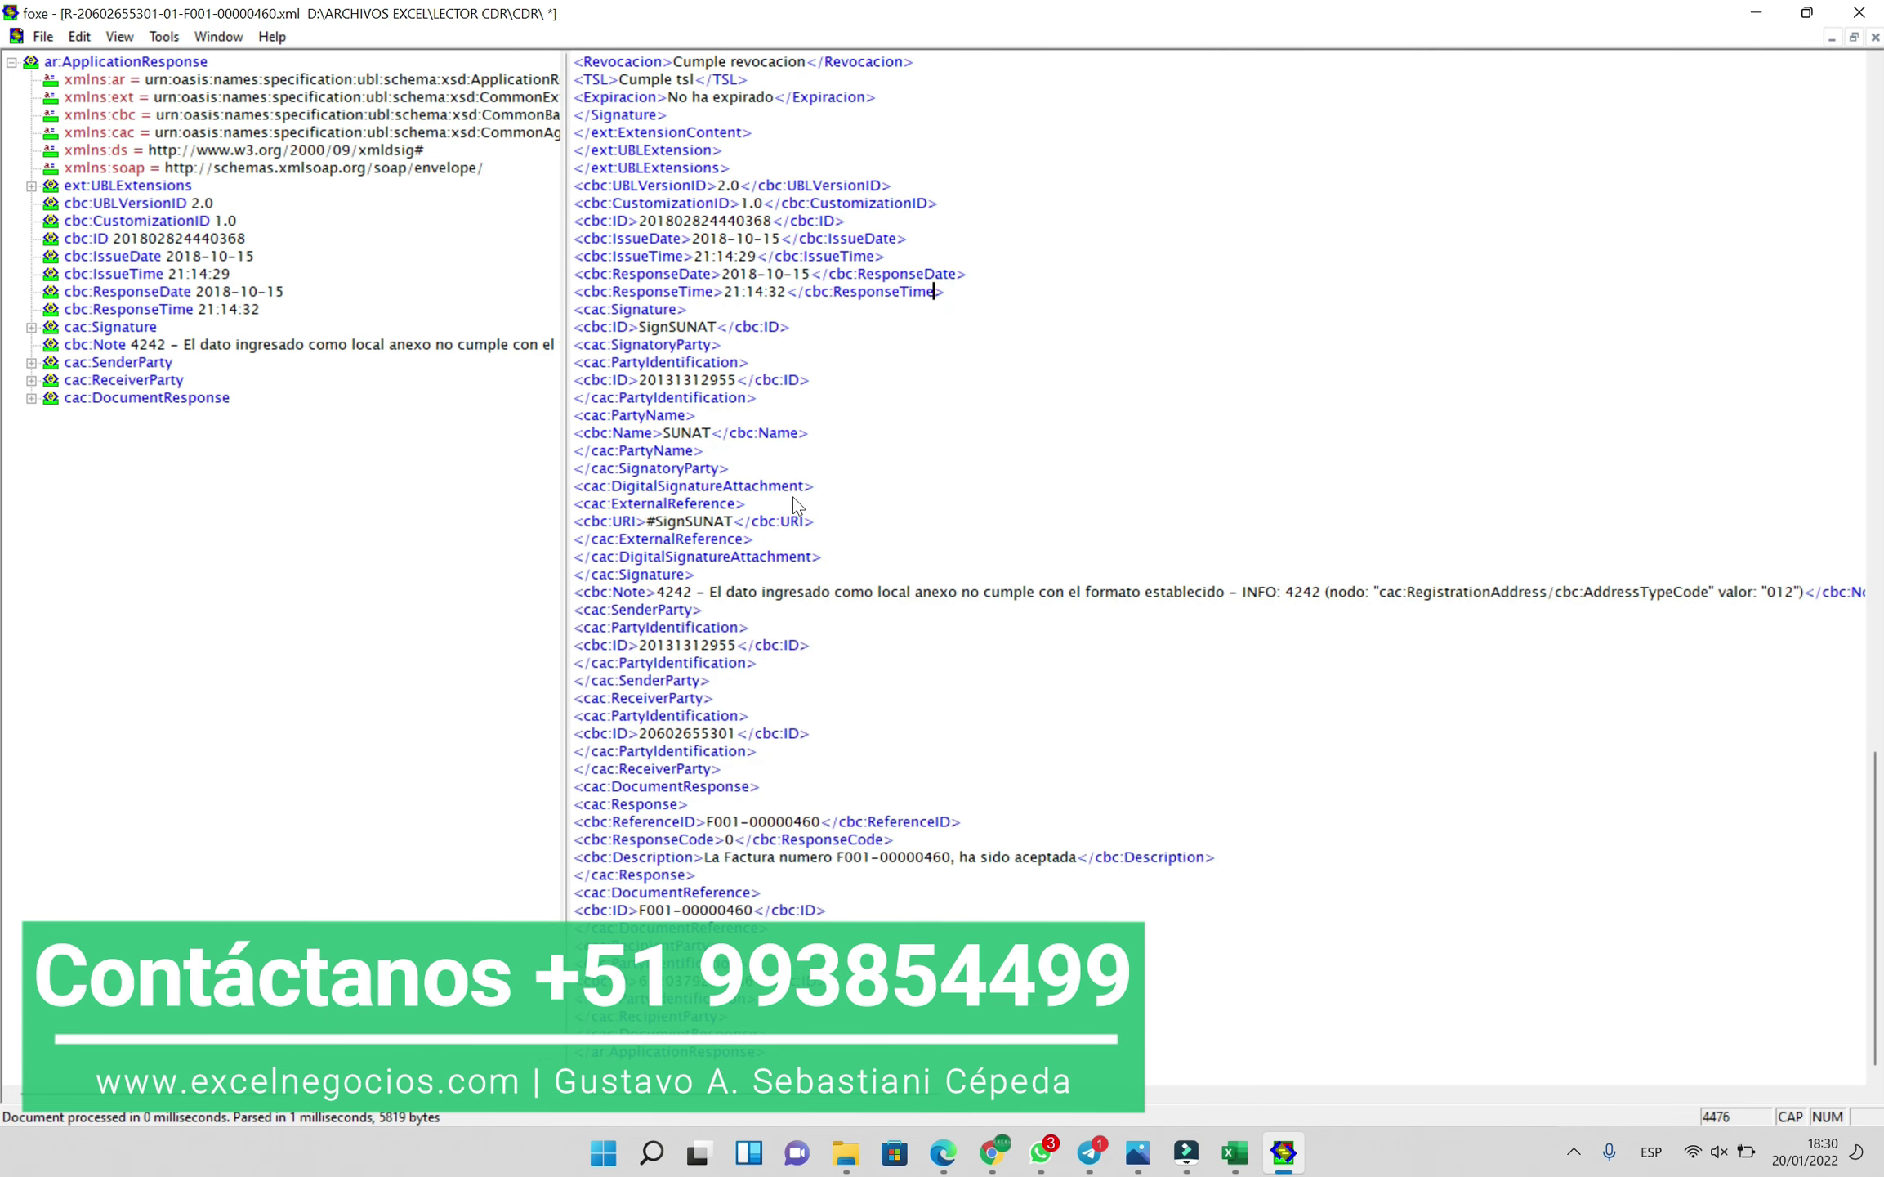
Keep the XML file open and look up the FOXE editor in the Windows search
left_click(1866, 16)
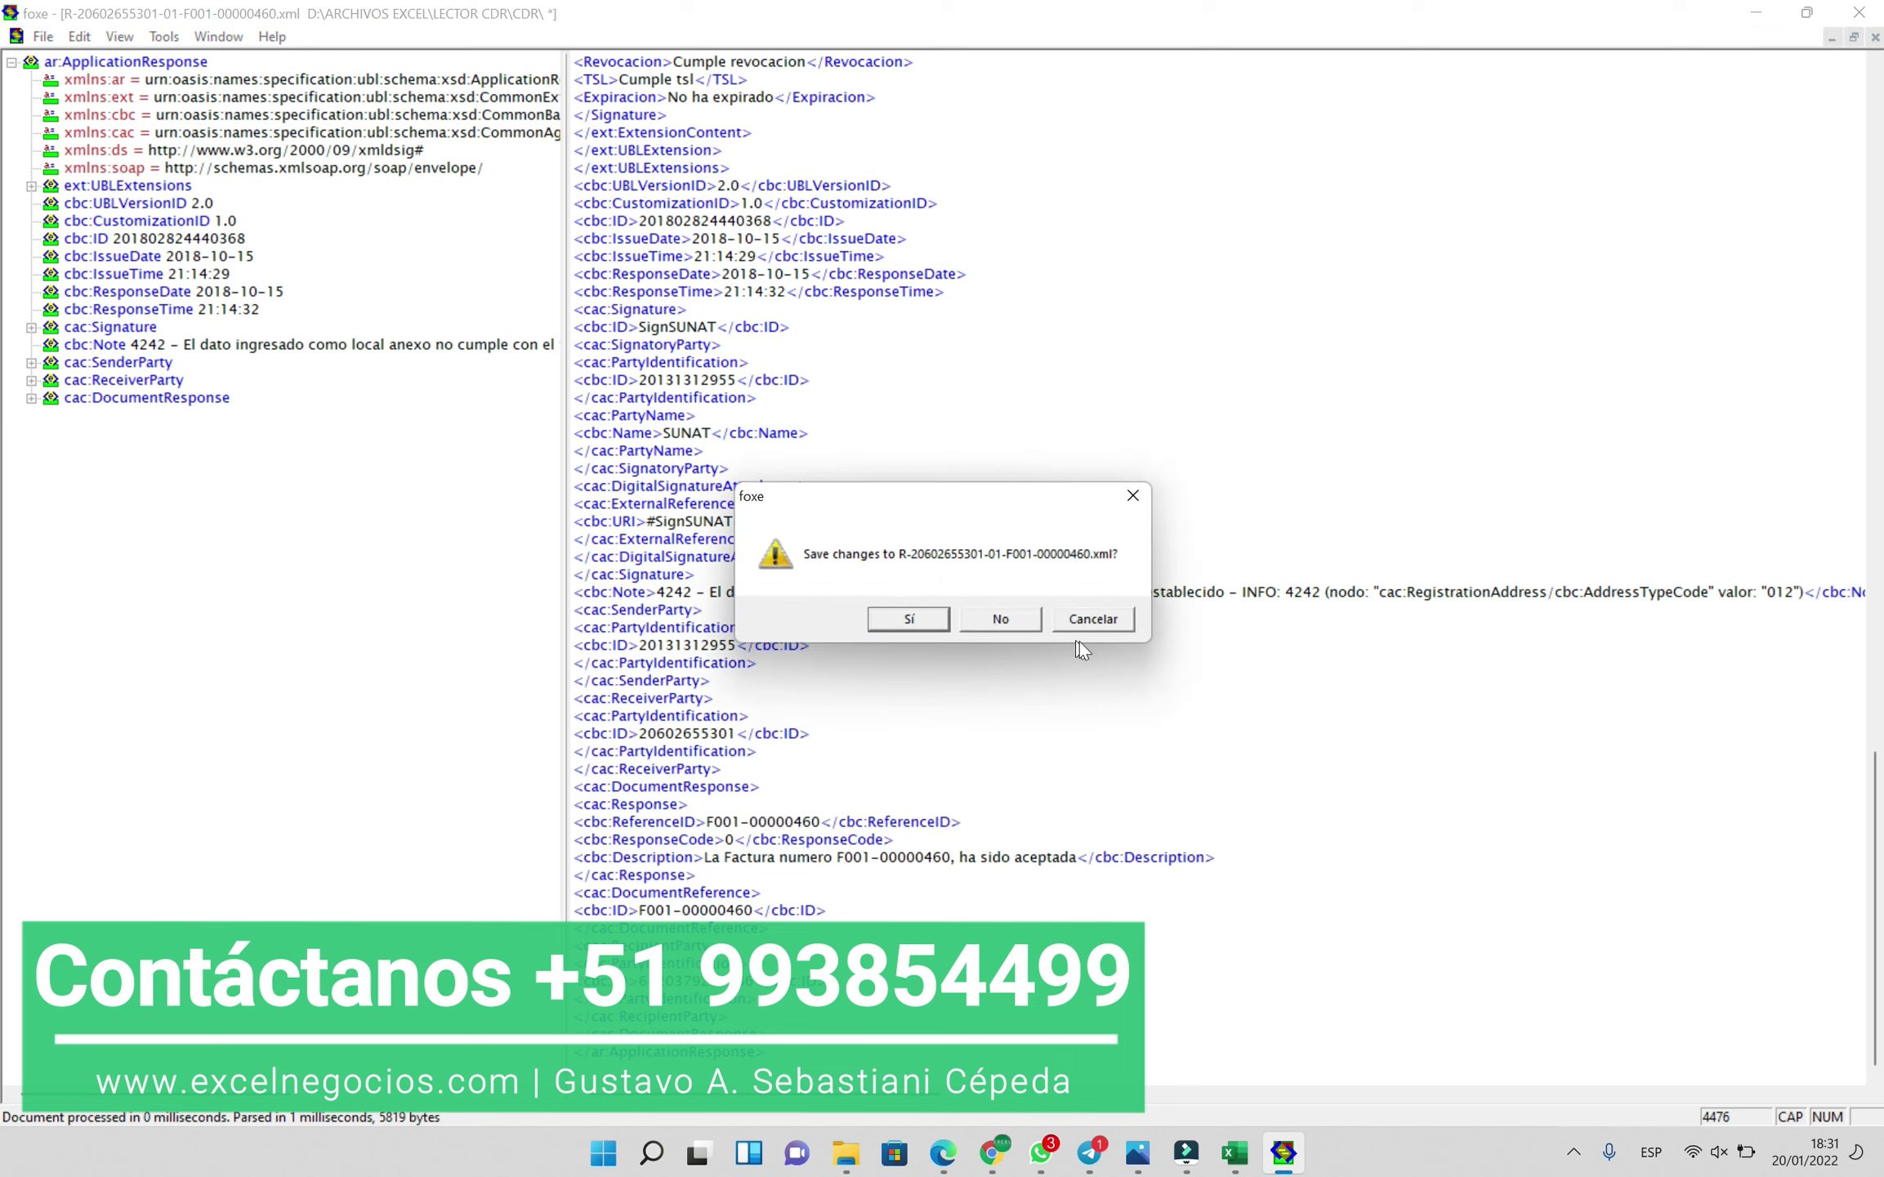
left_click(1086, 620)
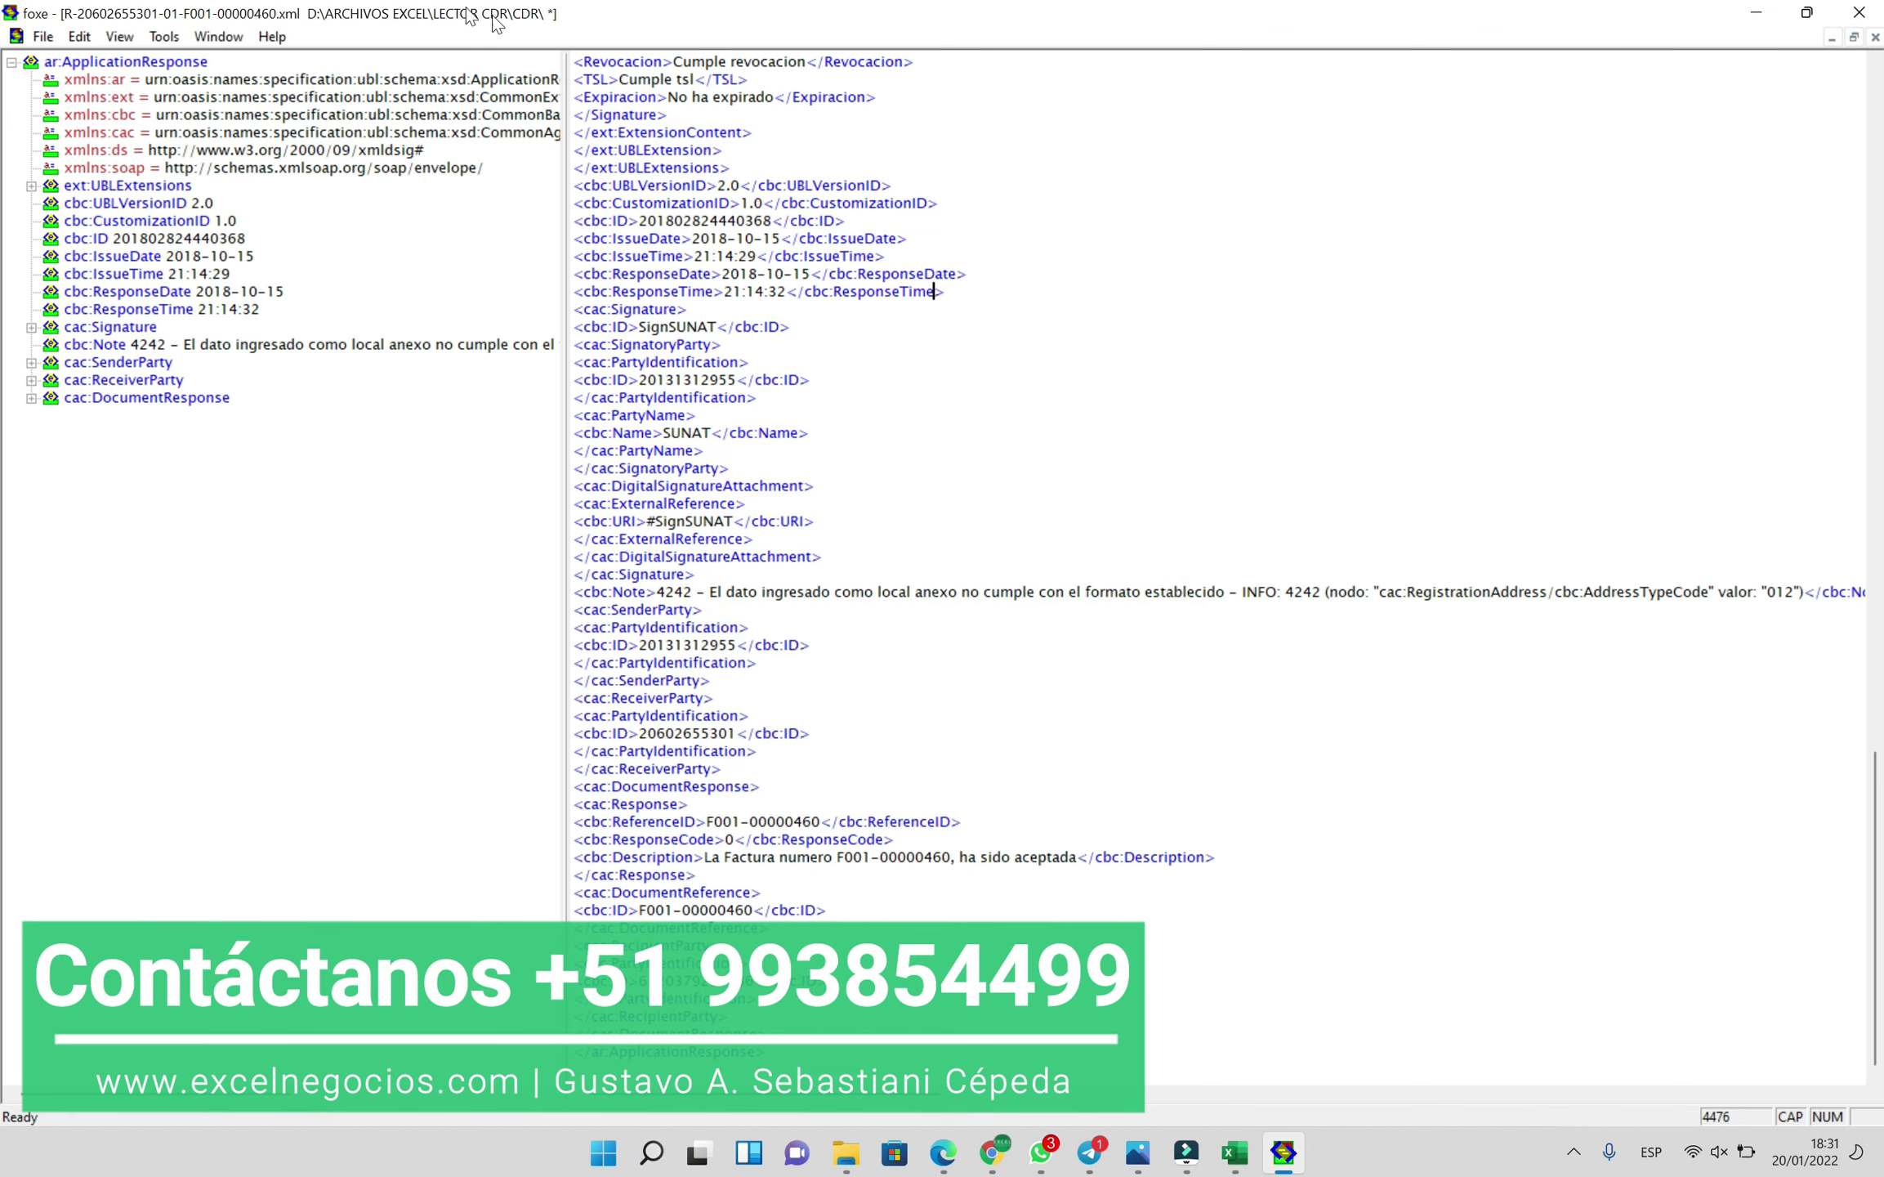
left_click(602, 1153)
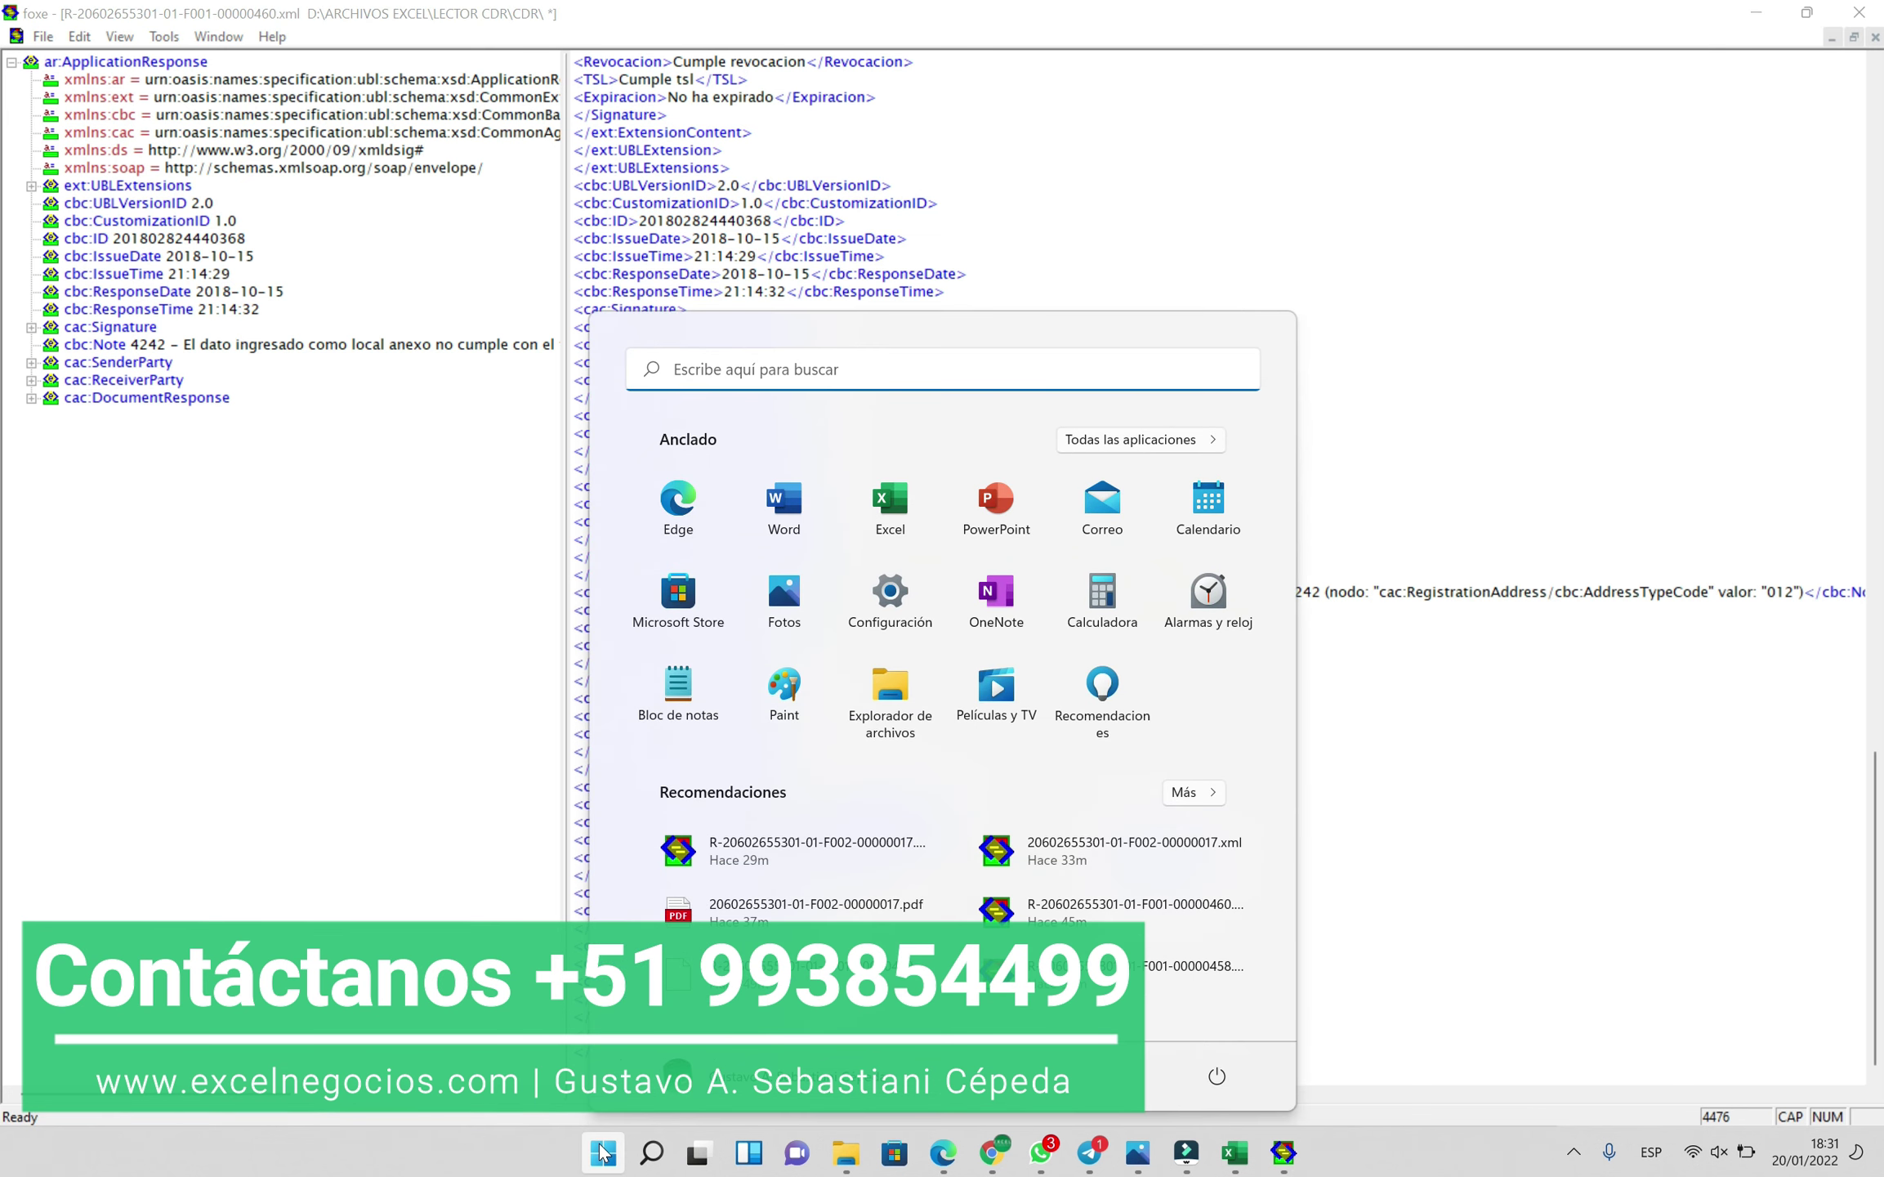
type("FOXE")
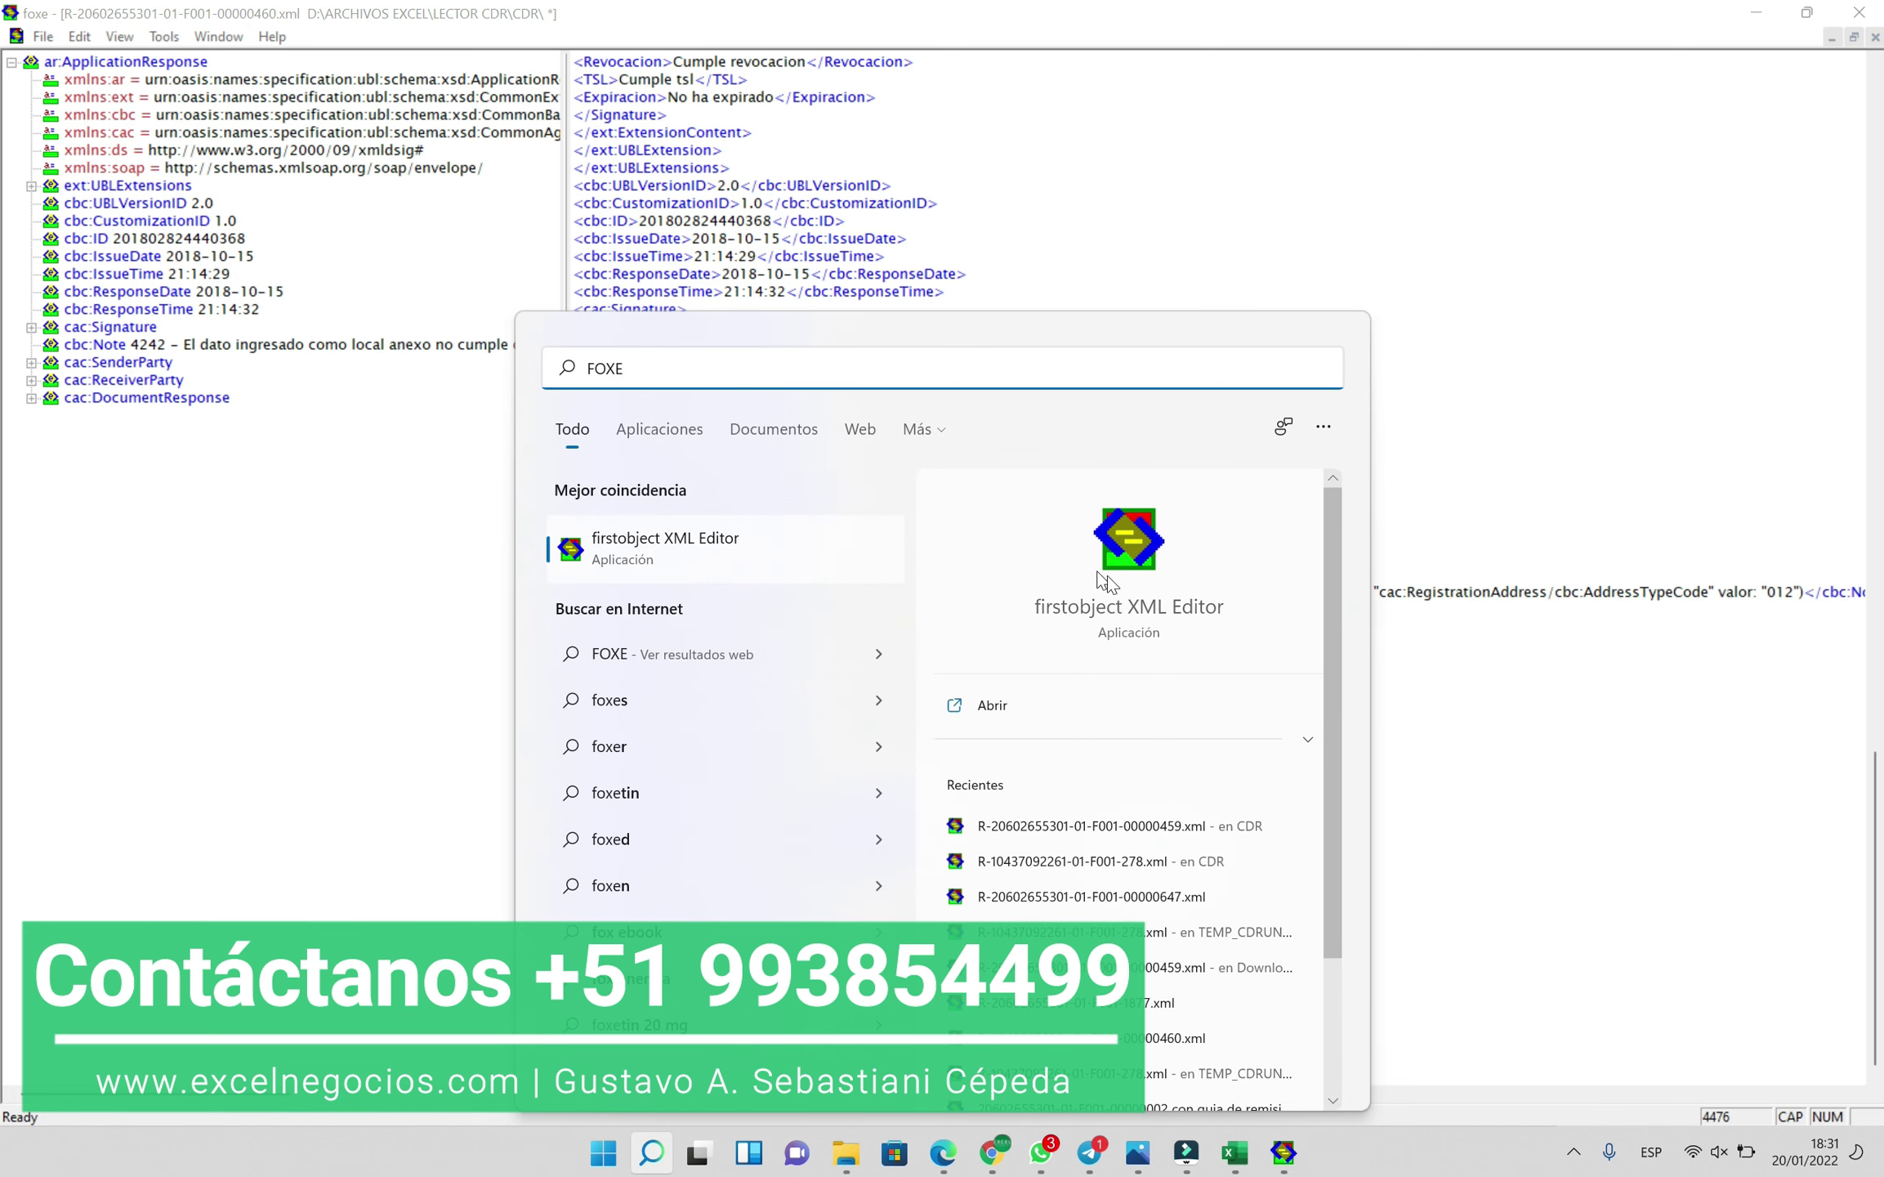
left_click(1118, 278)
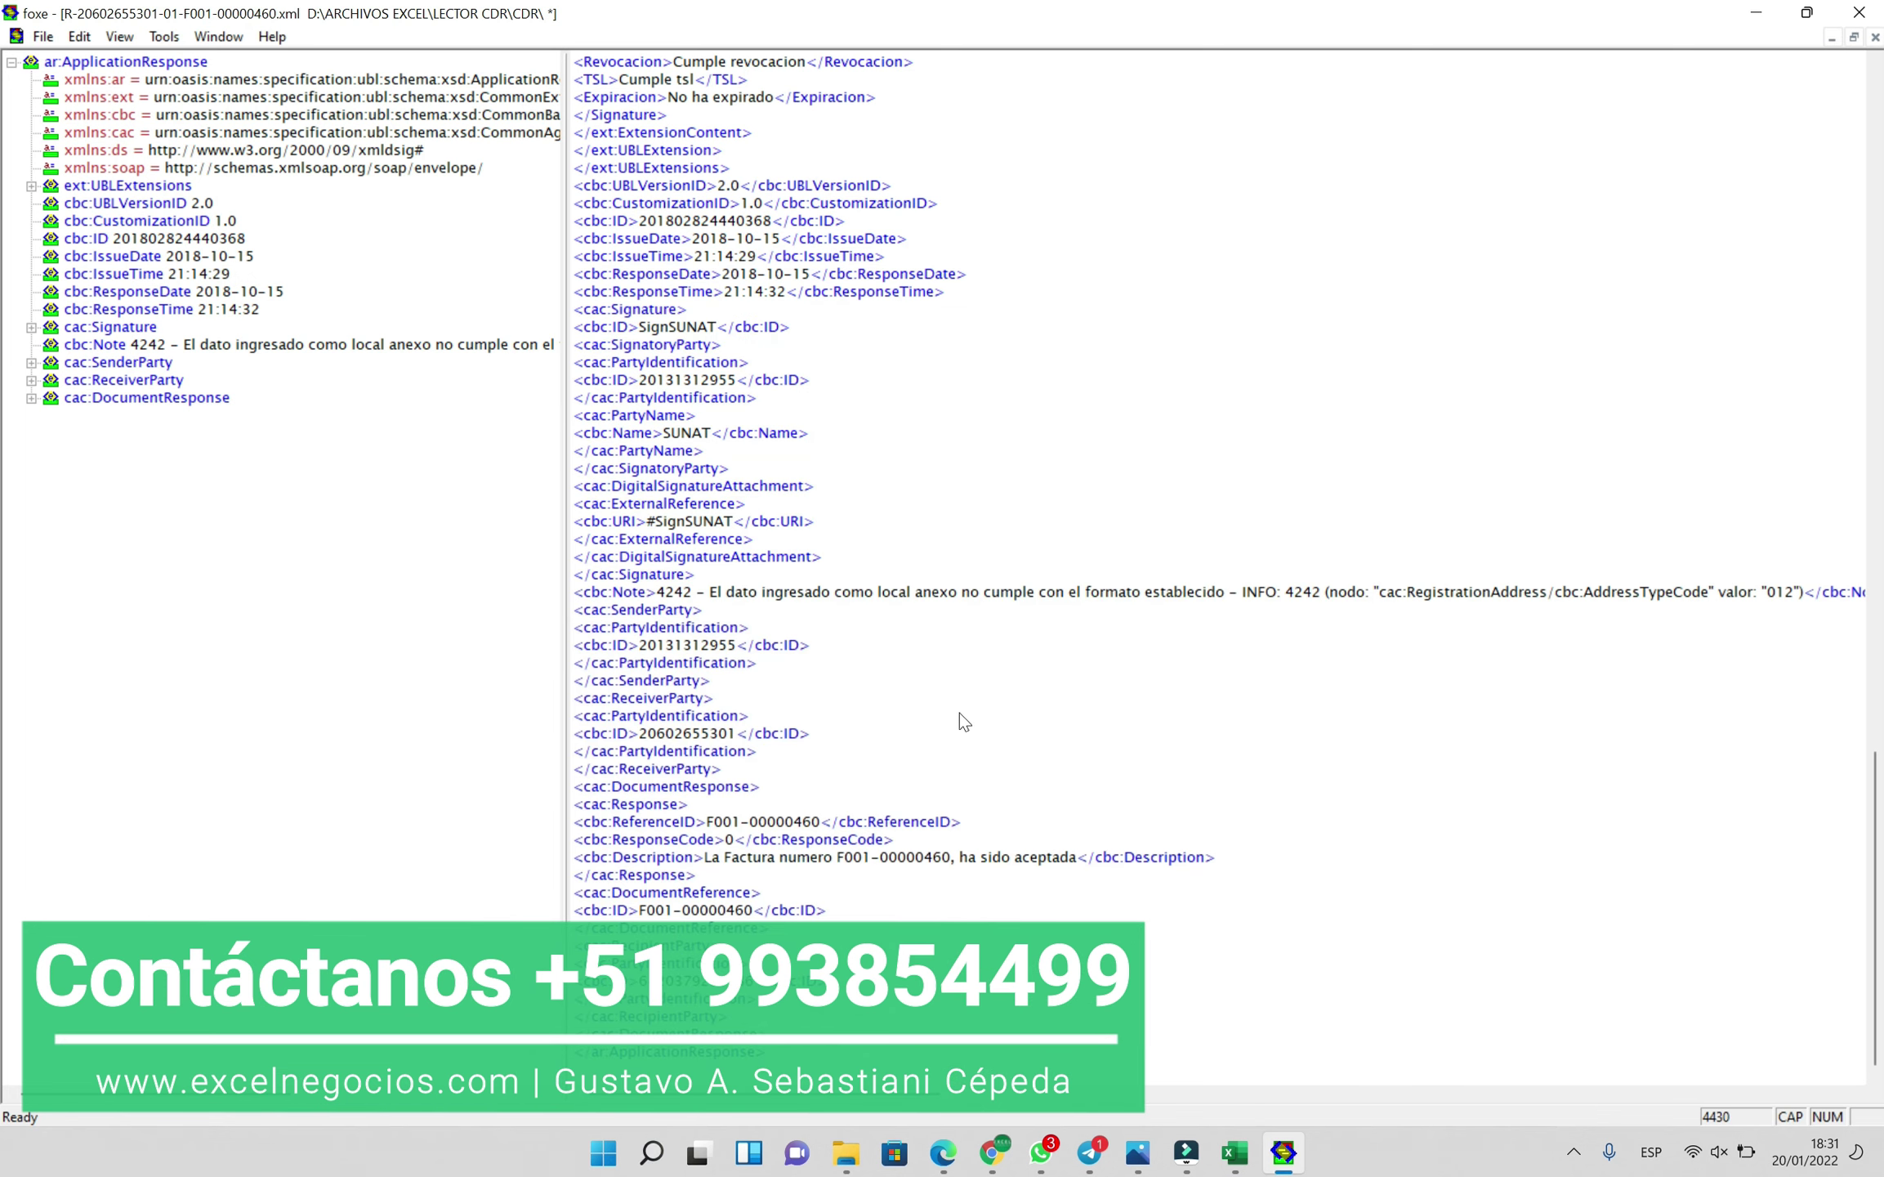
scroll(960, 712, "up", 11)
left_click(164, 36)
left_click(219, 143)
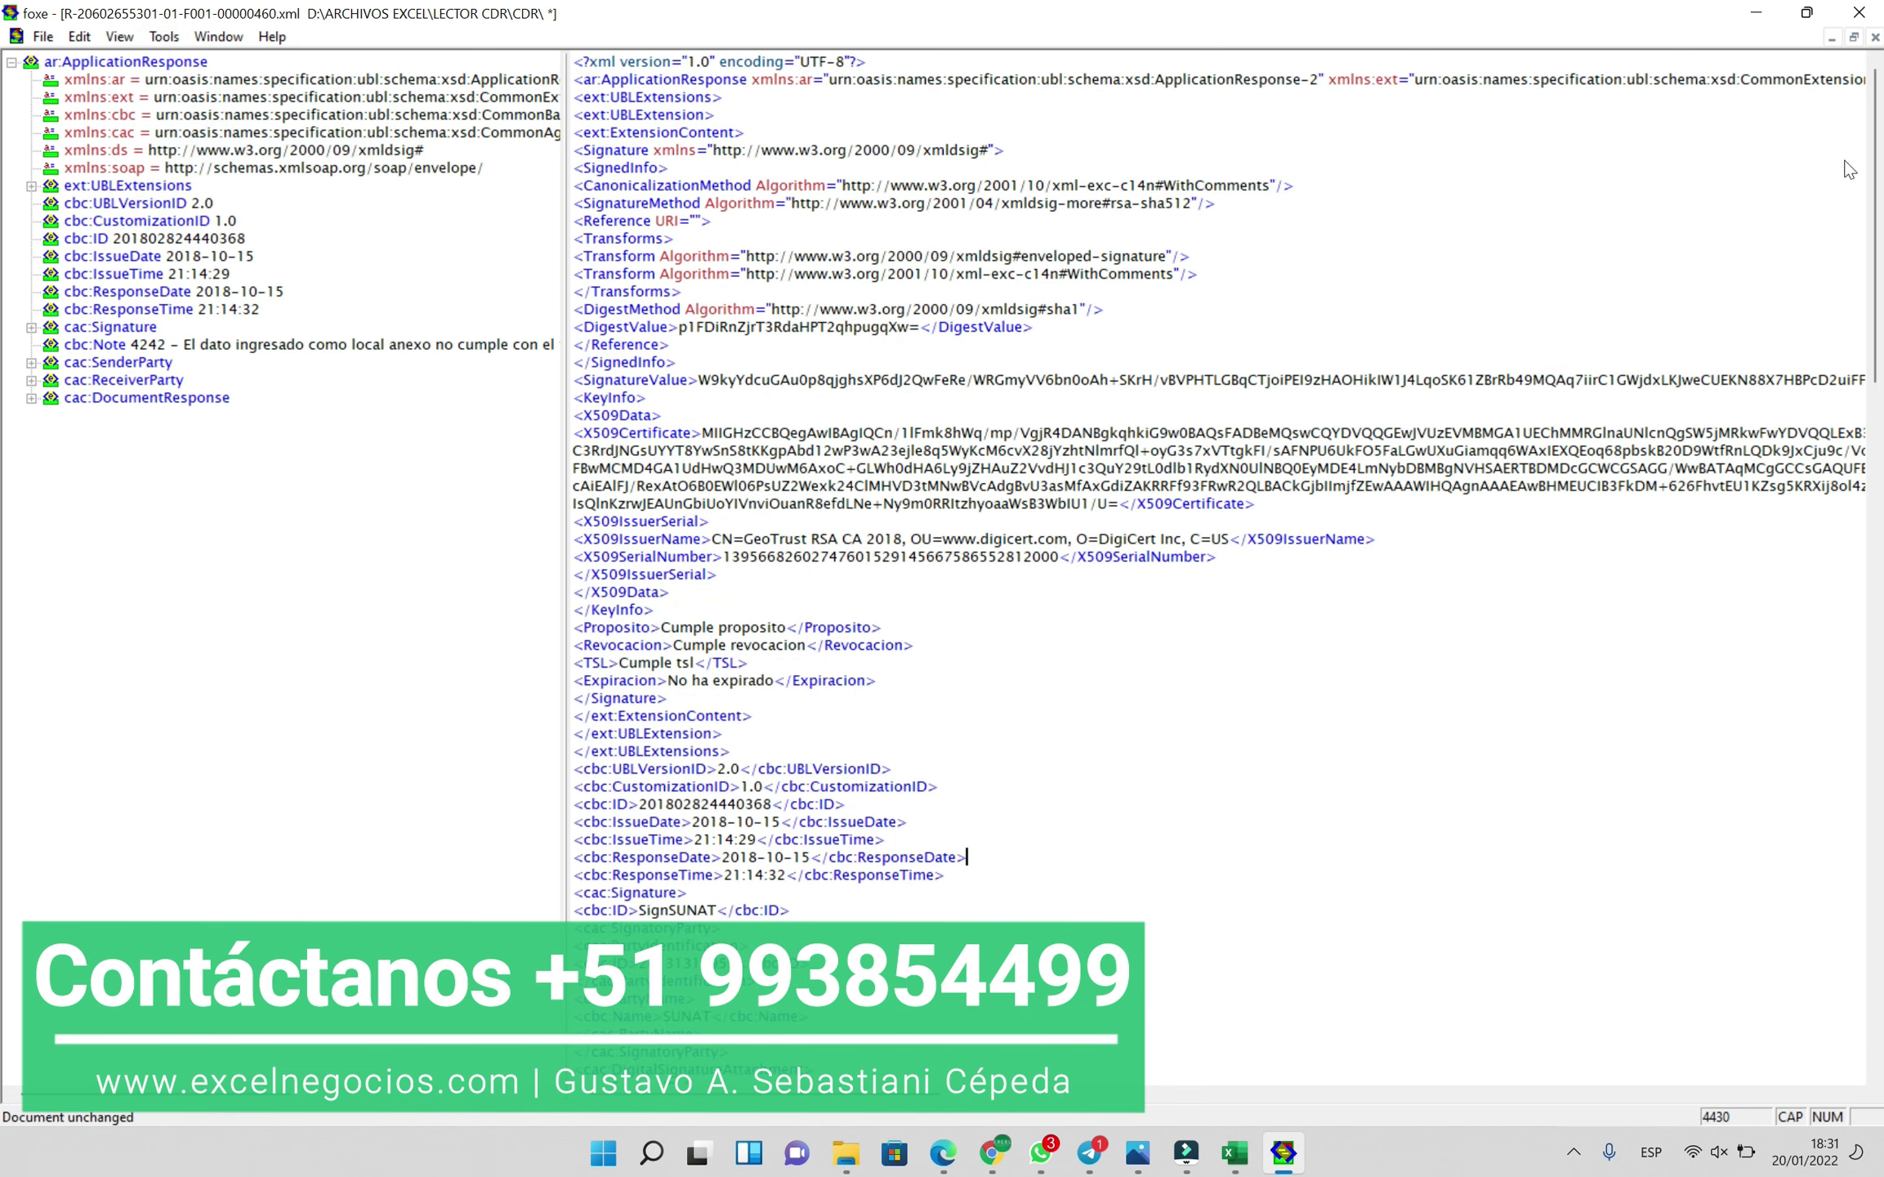
mouse_move(1877, 172)
left_mouse_down()
mouse_move(1861, 805)
mouse_move(1863, 164)
left_mouse_up()
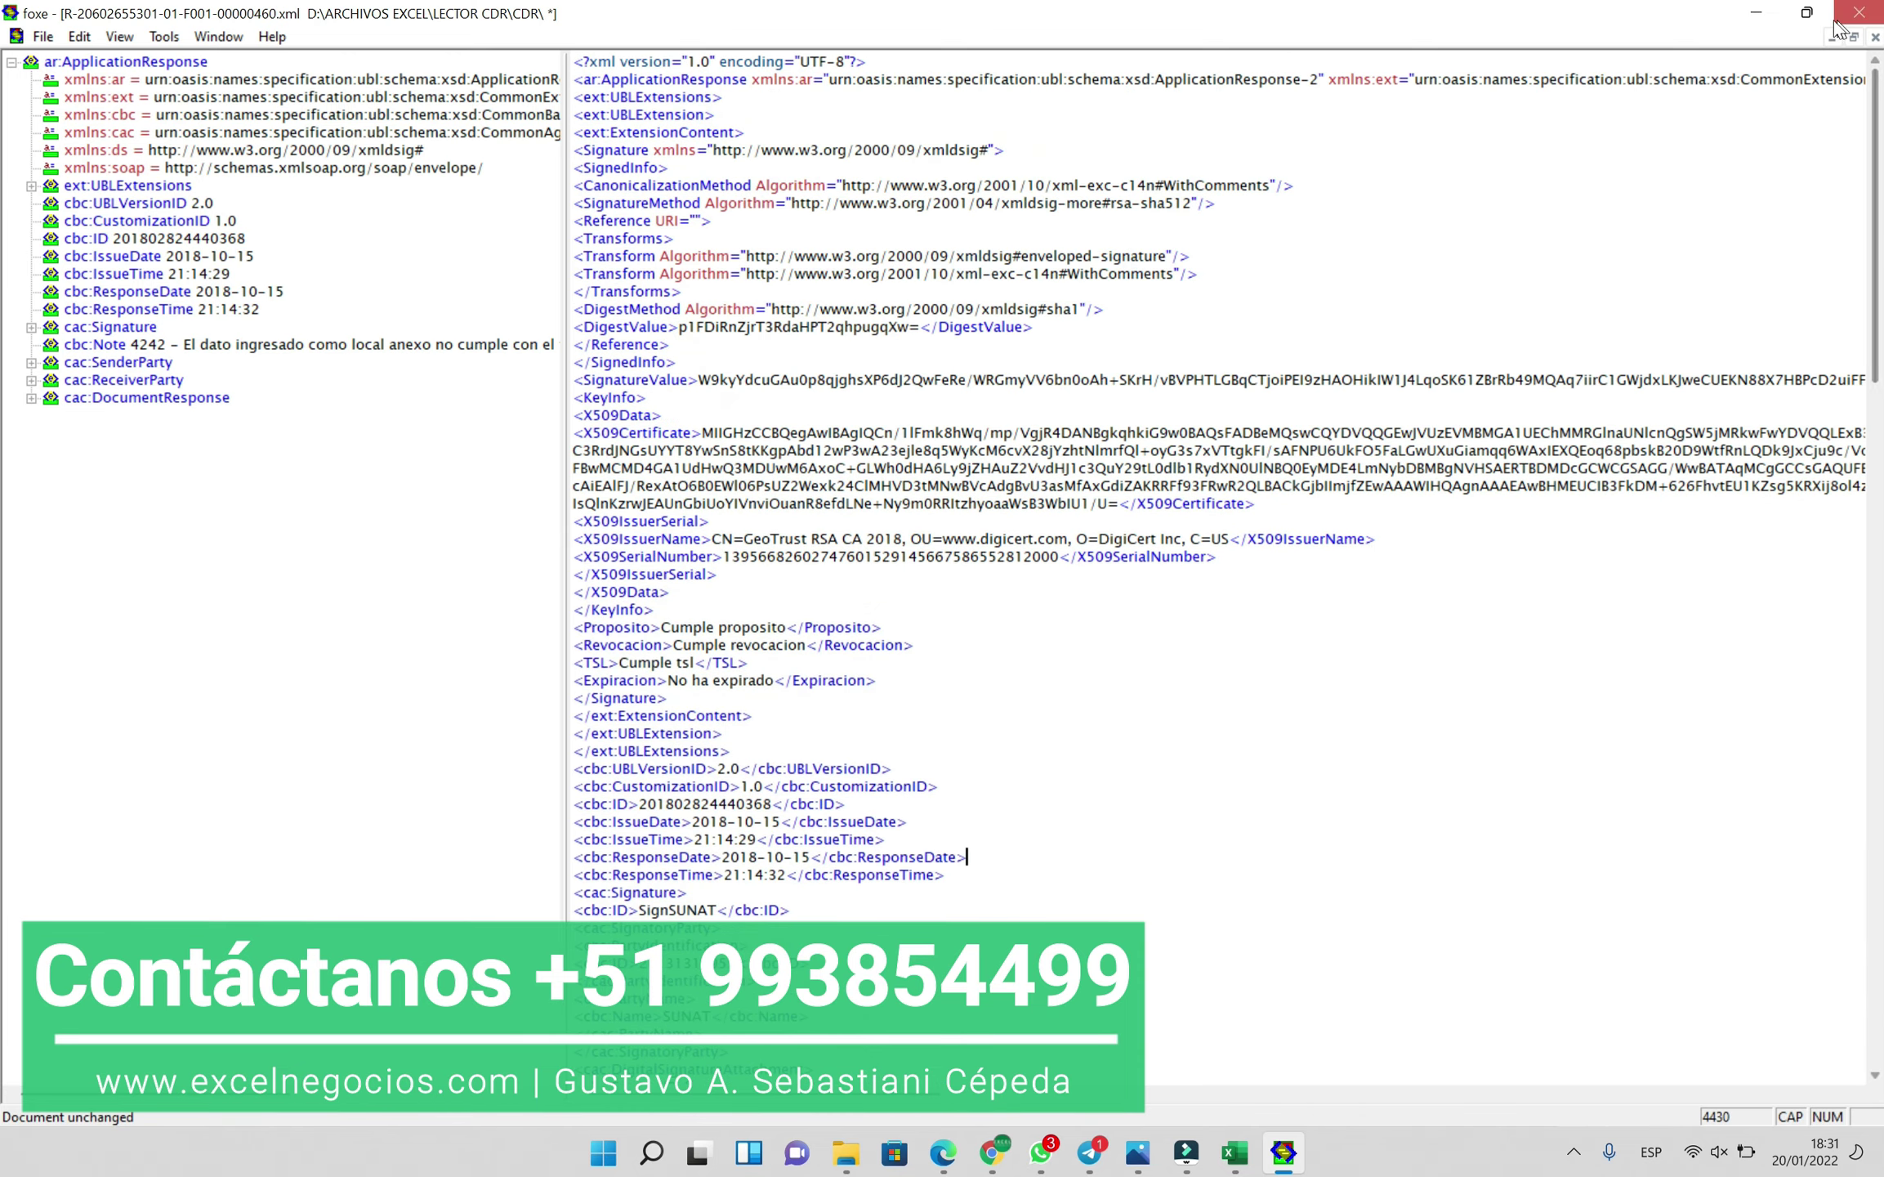
left_click(1859, 12)
left_click(1003, 623)
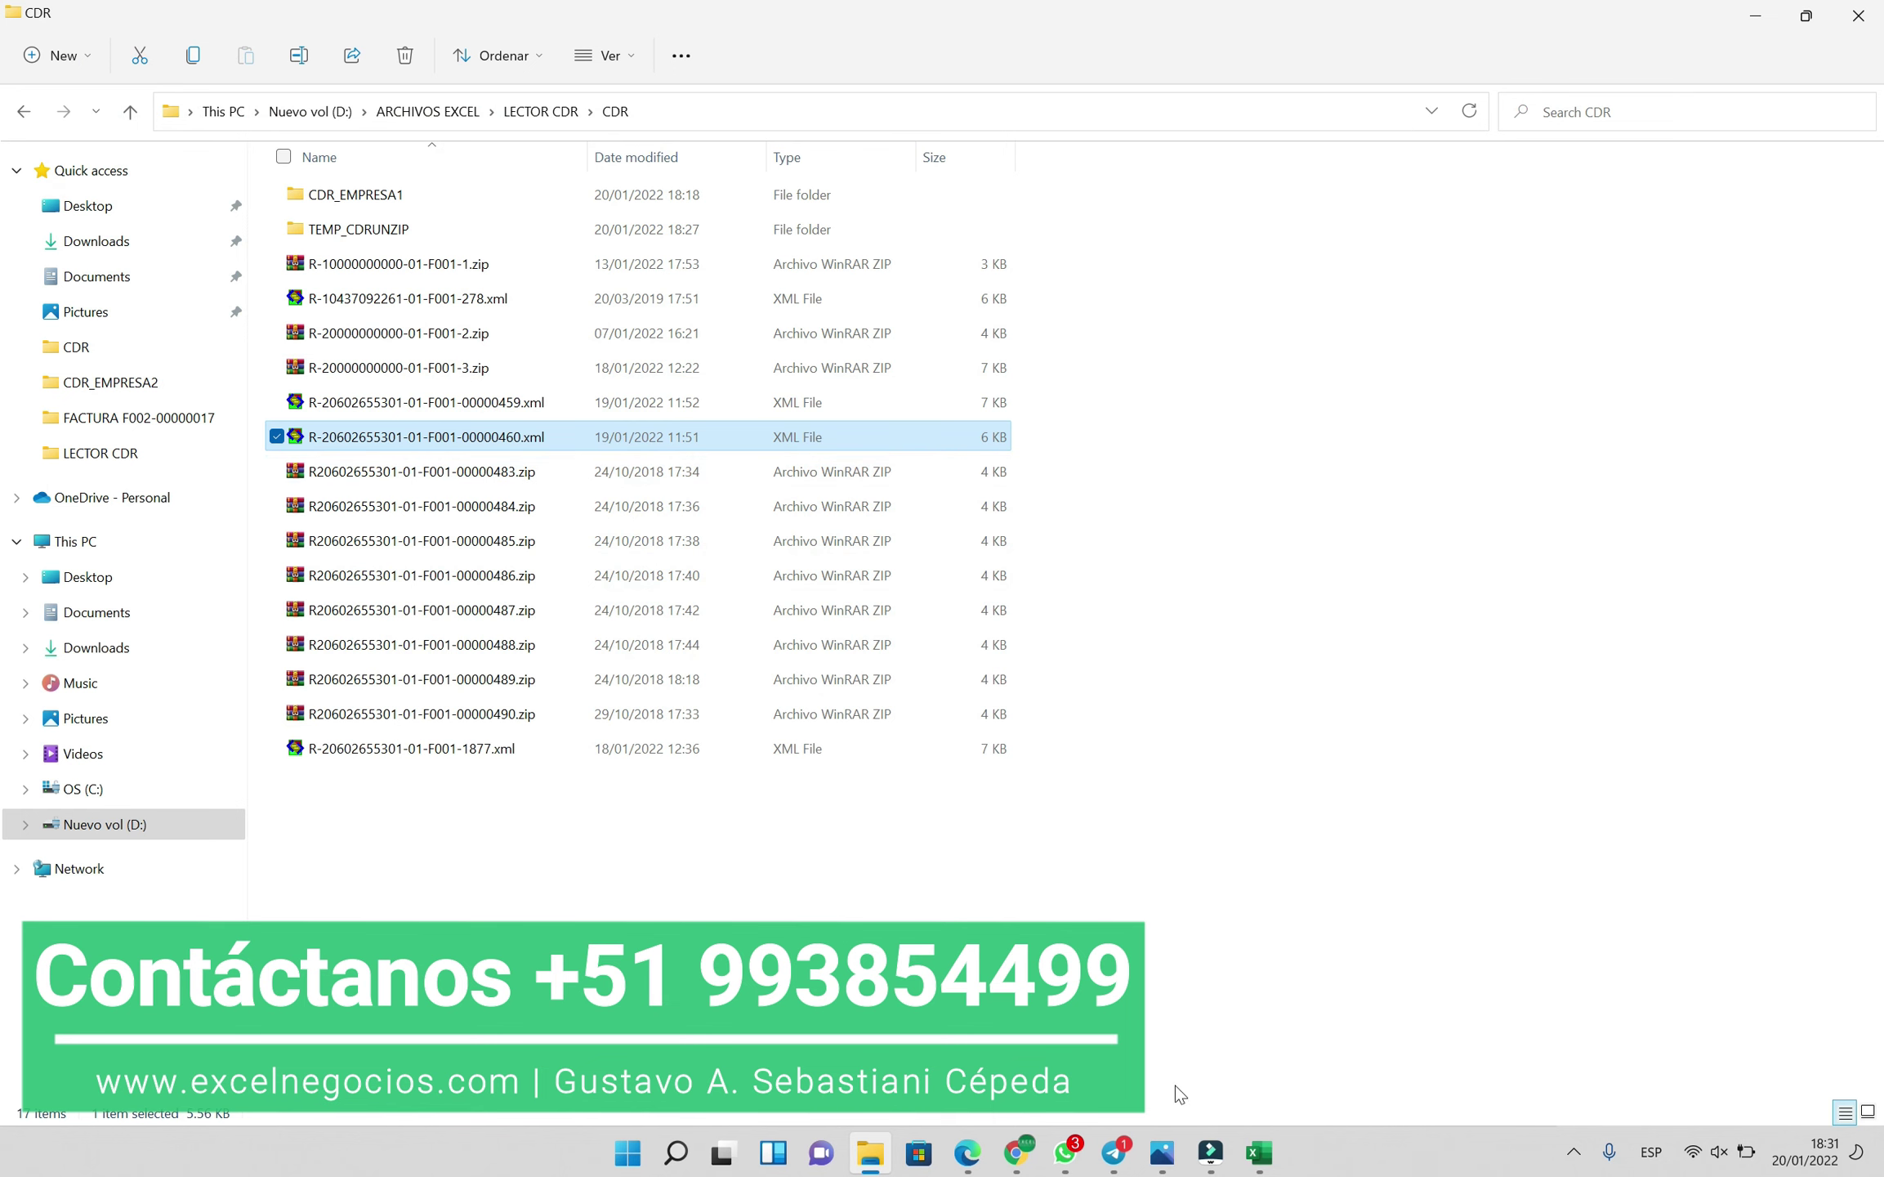
Return to Excel and clear both the extracted CDR data and the current list of CDR files
left_click(1258, 1152)
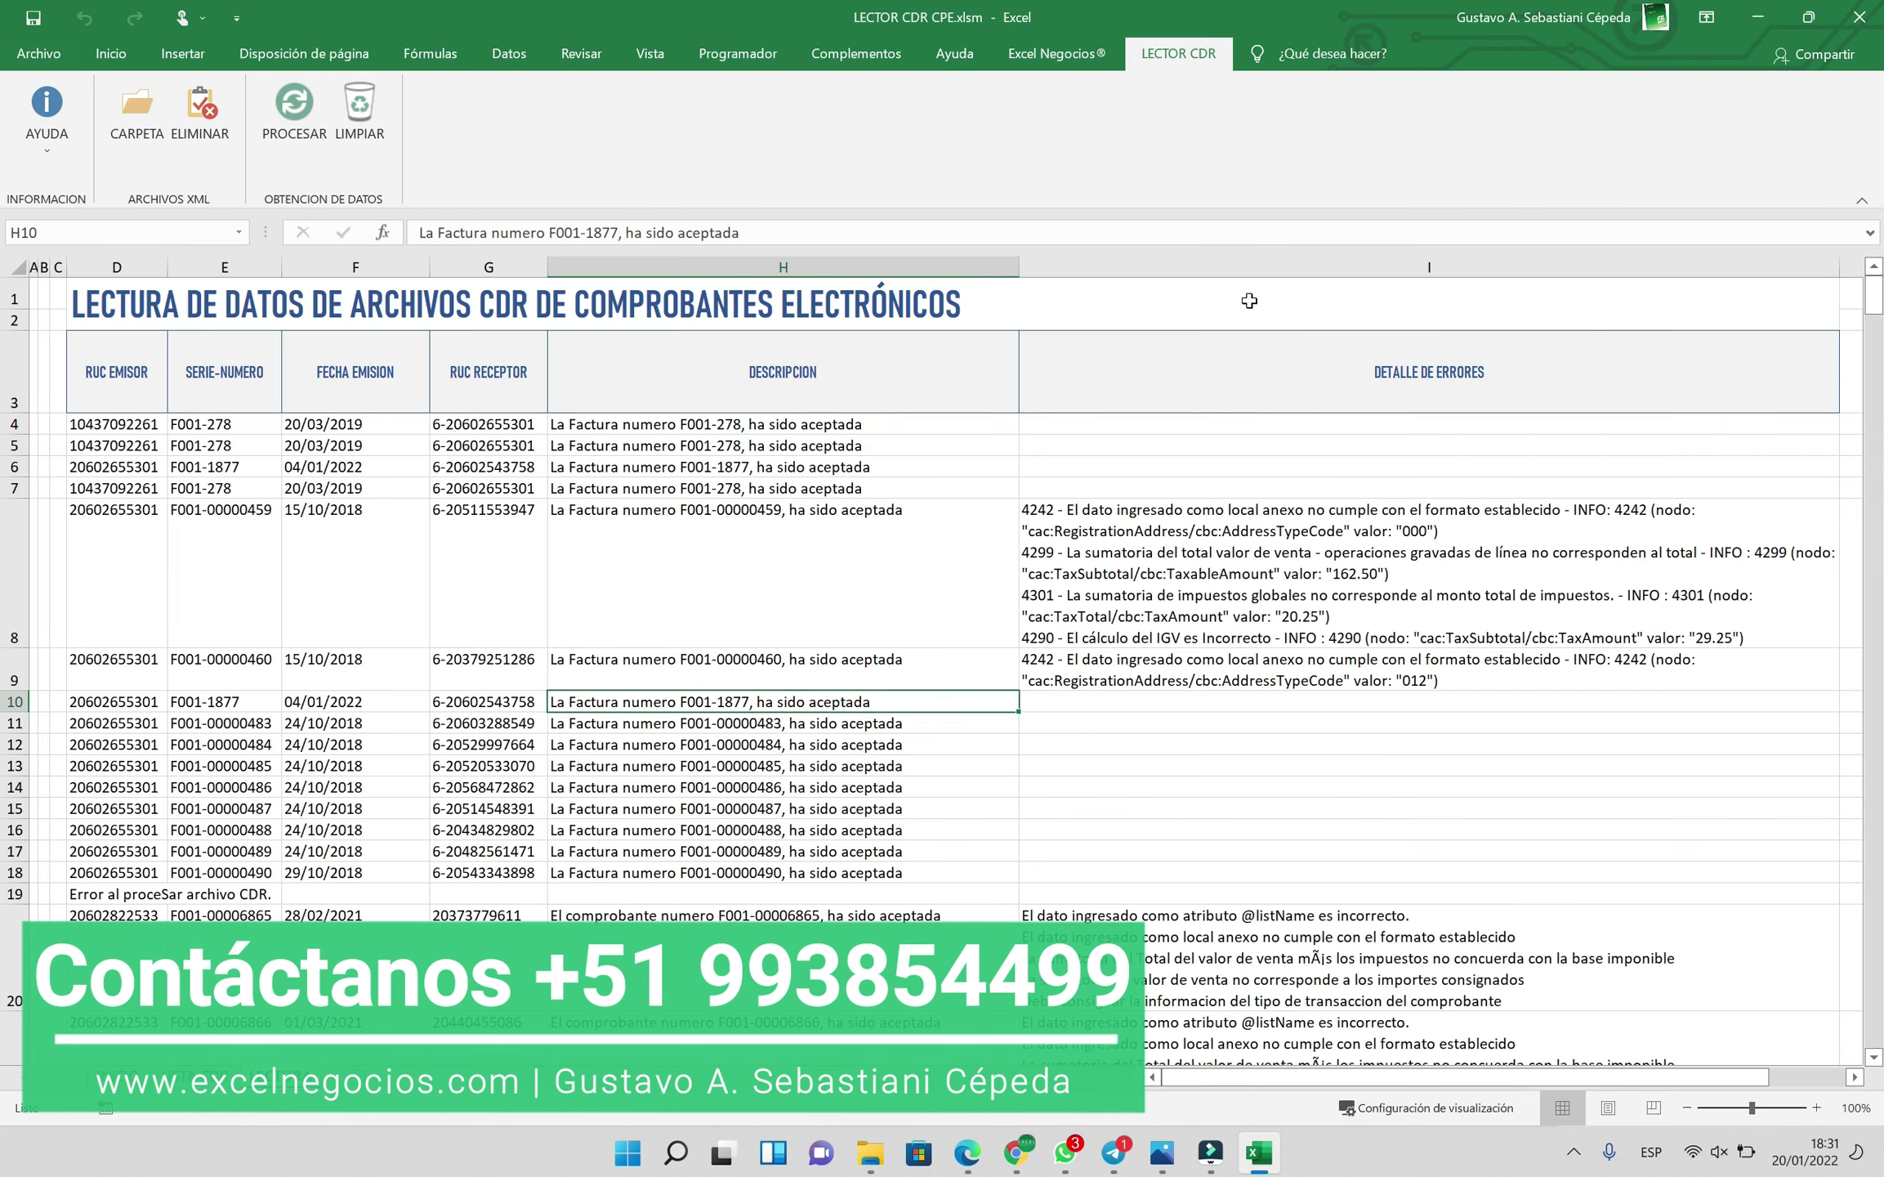
left_click(360, 106)
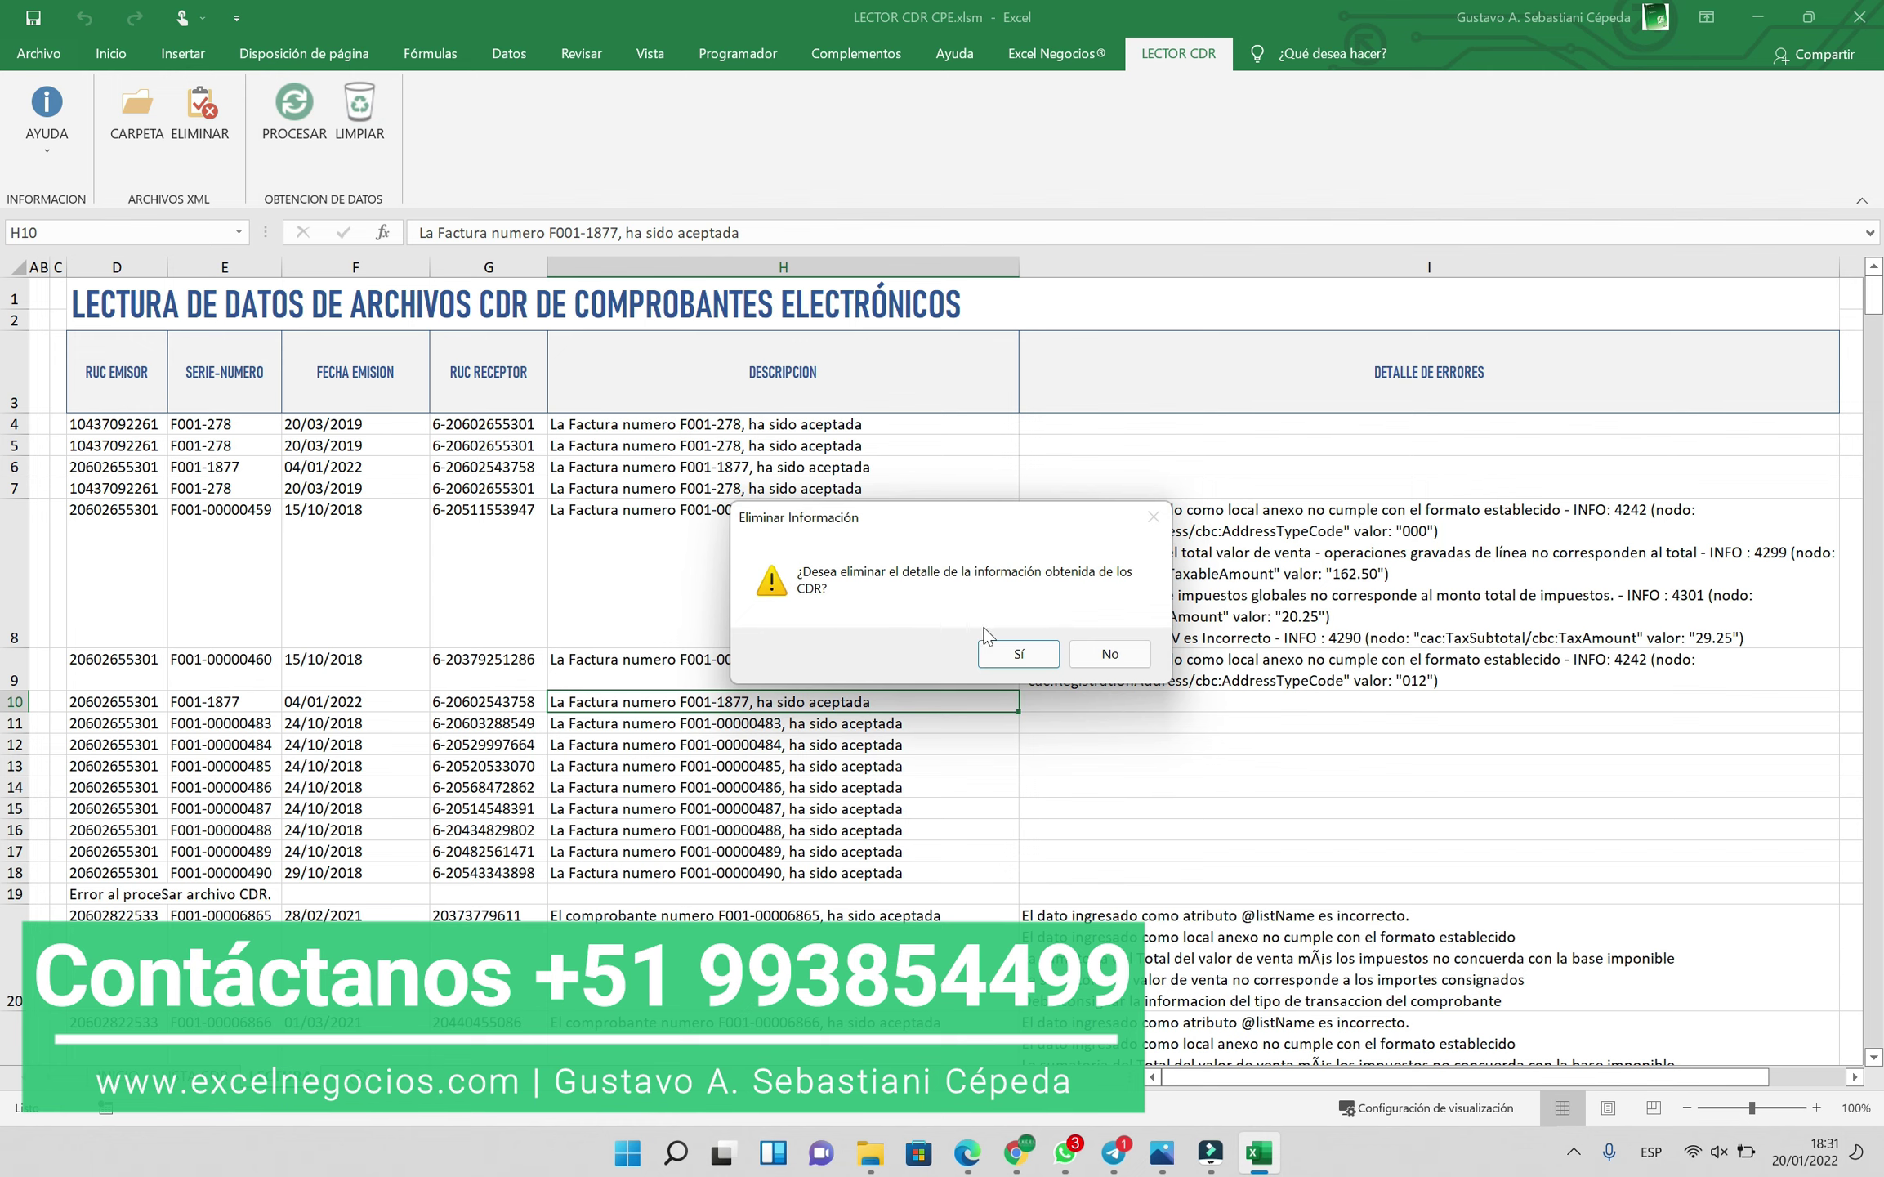
left_click(200, 107)
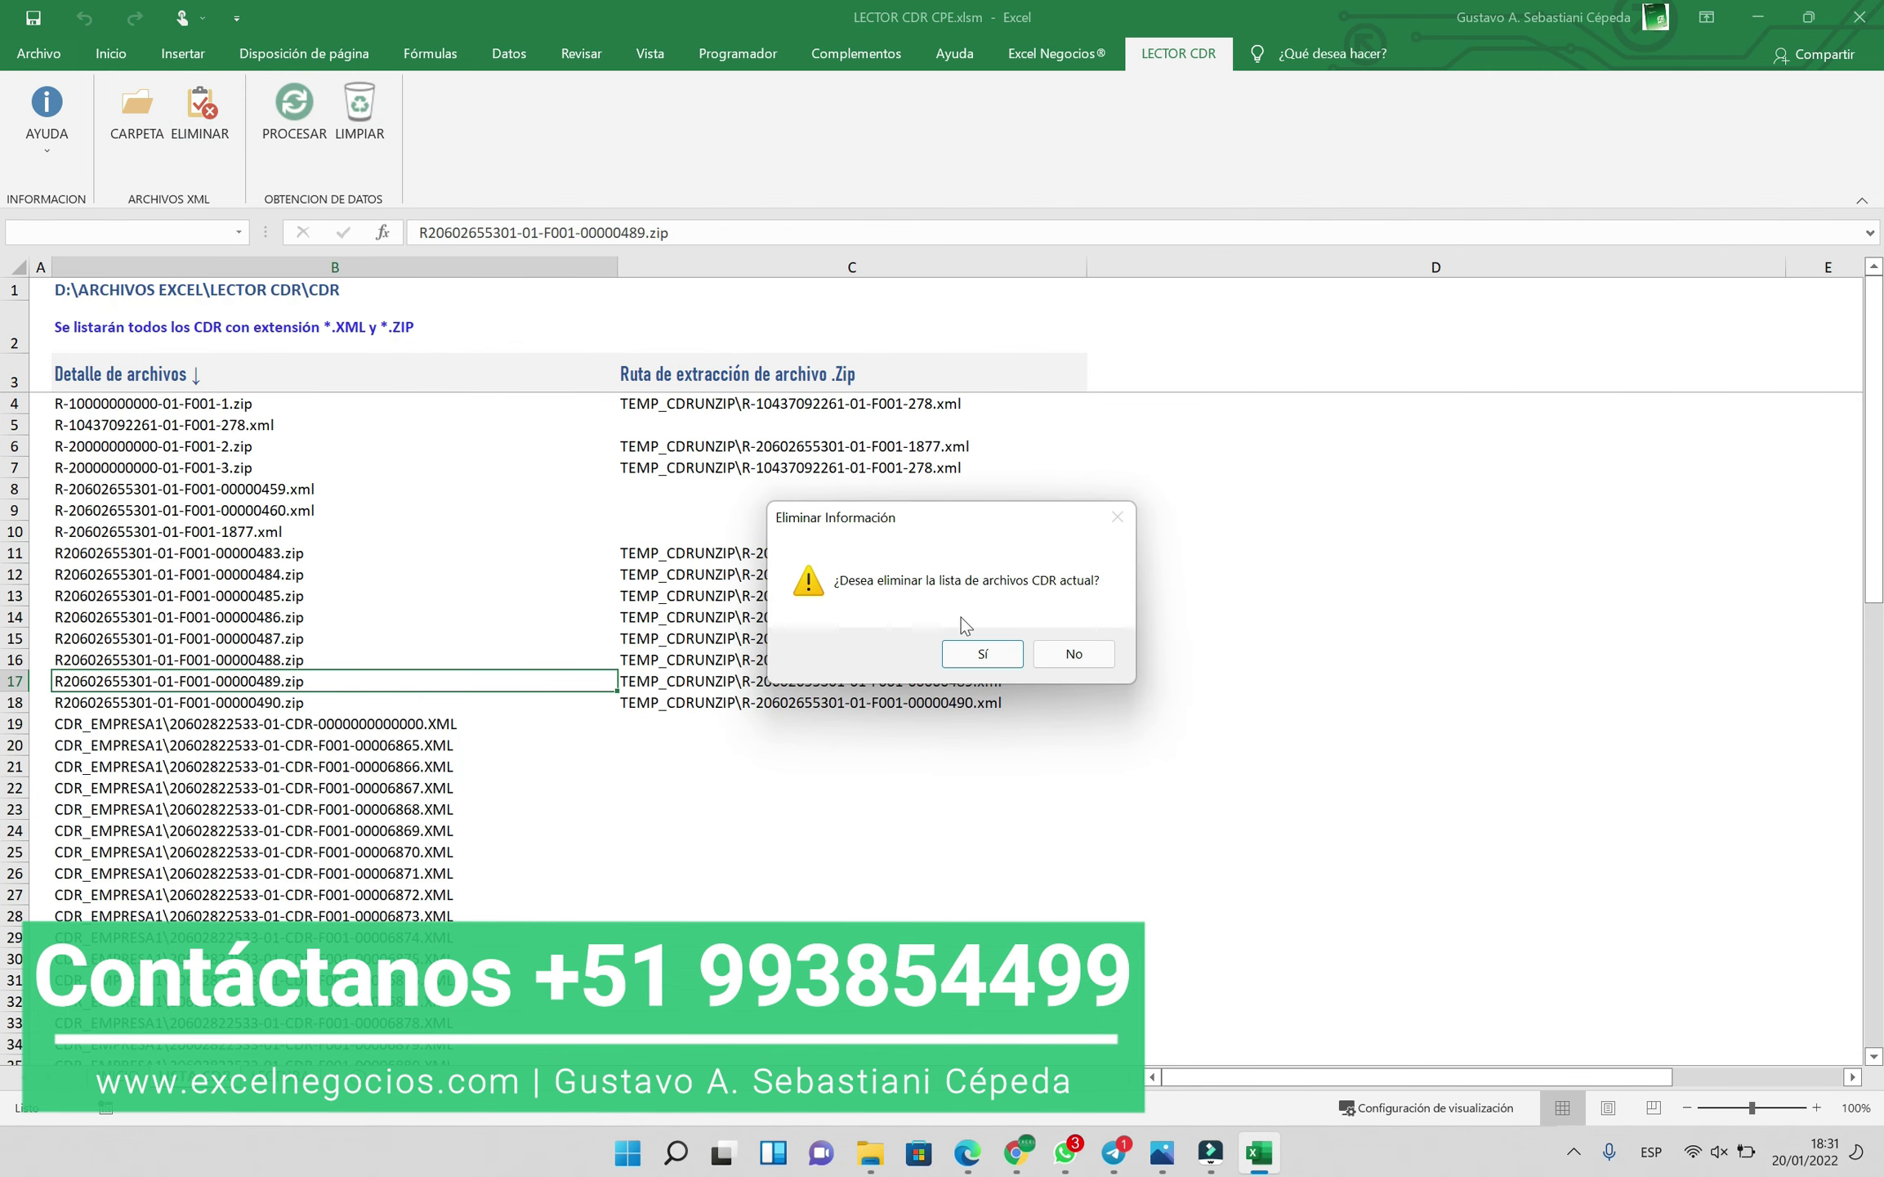
left_click(981, 655)
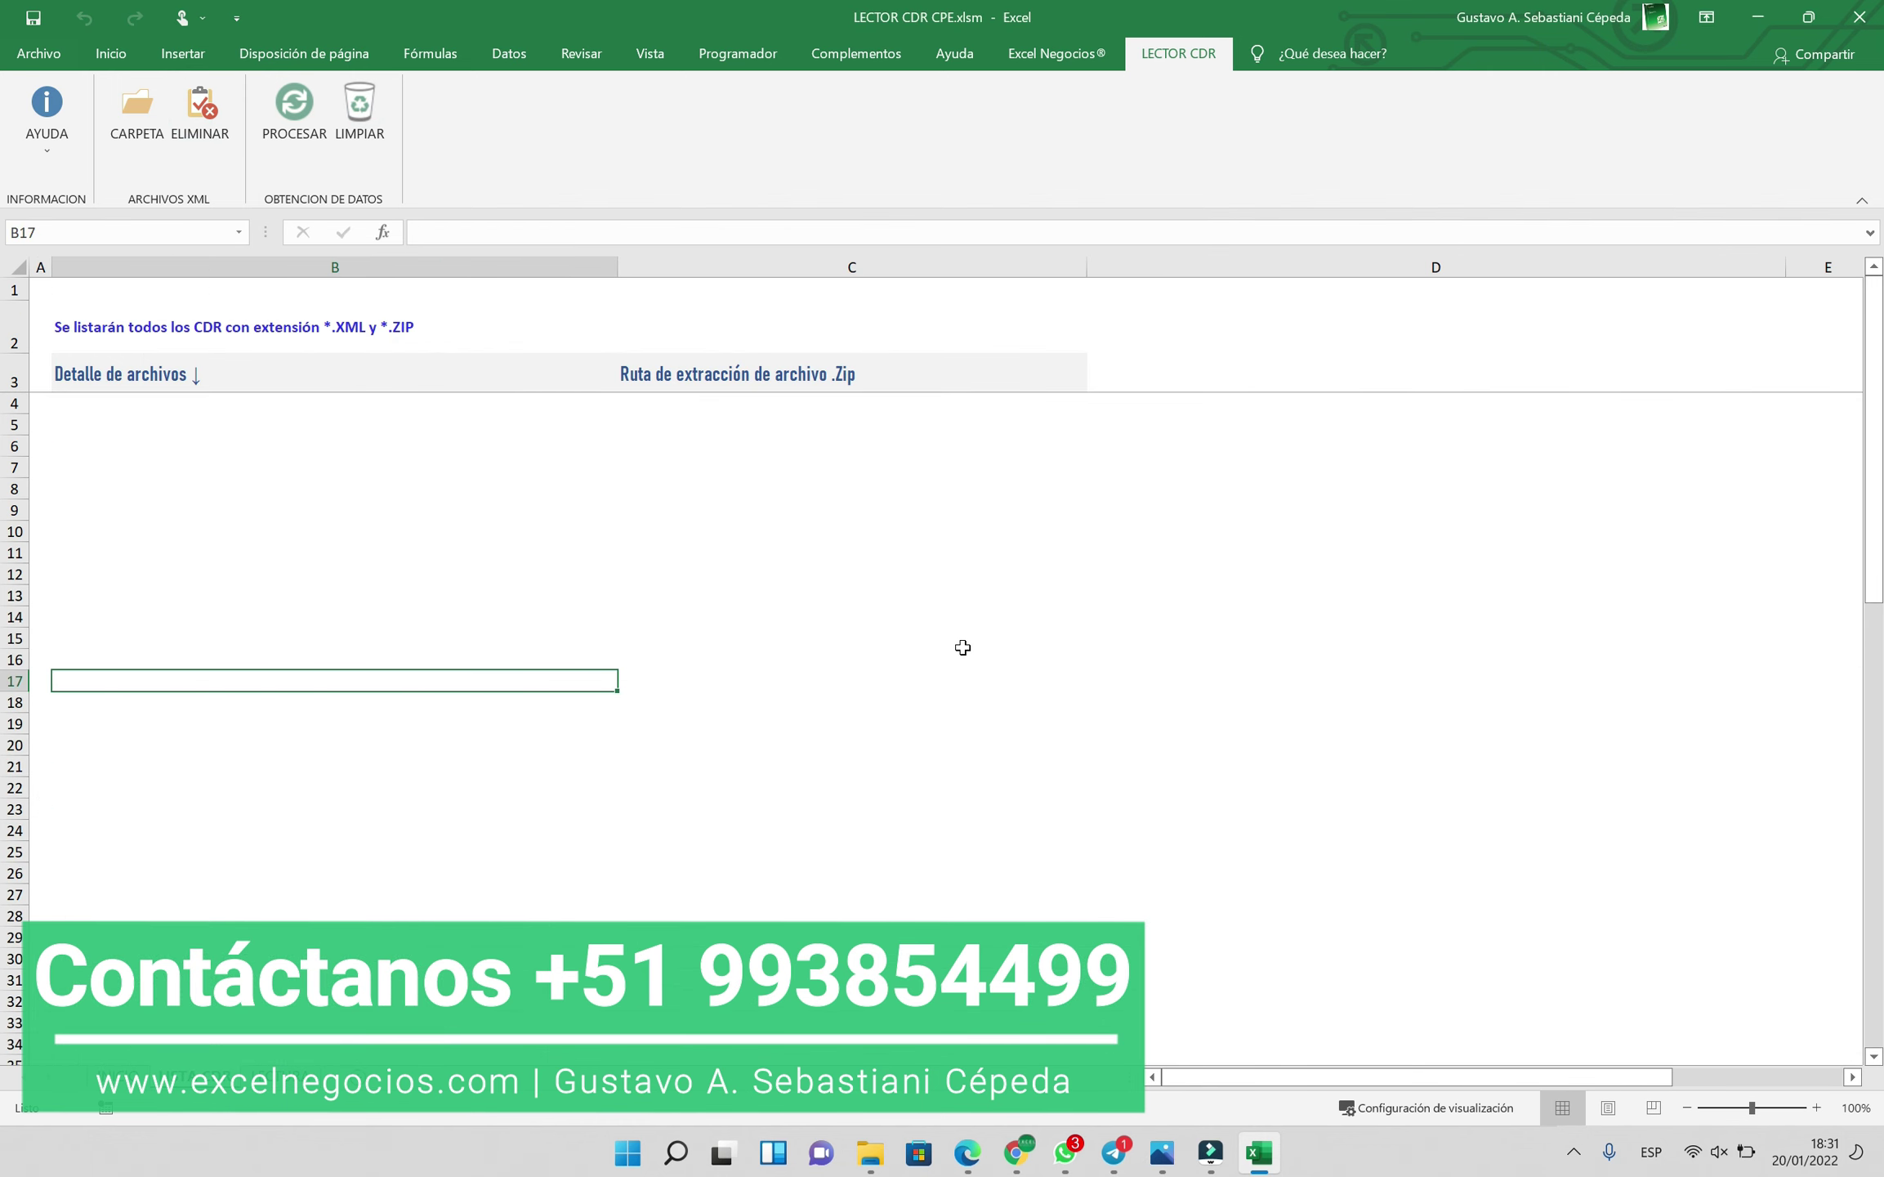
View the Excel Negocios contact information in the CDR reader's help, then dismiss it
left_click(49, 152)
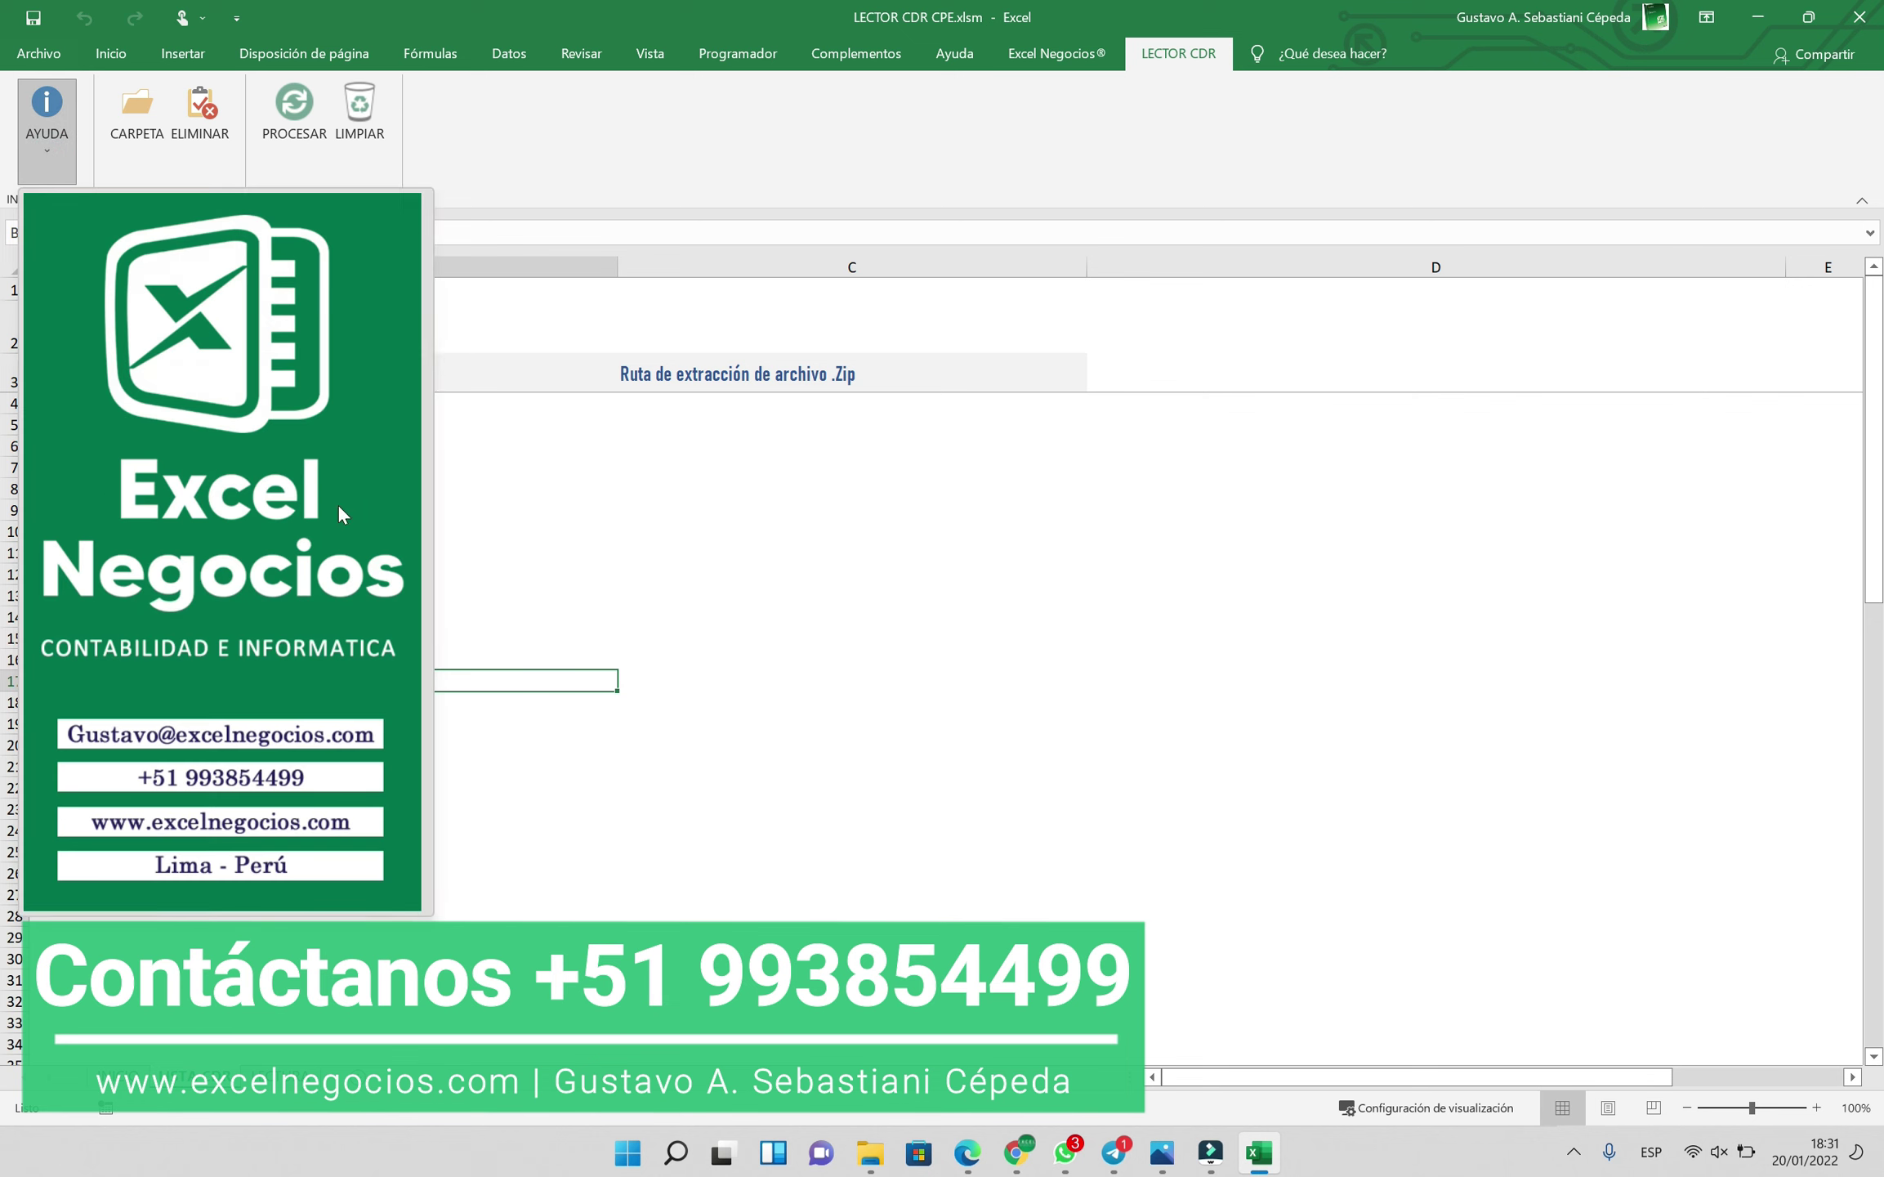
left_click(624, 447)
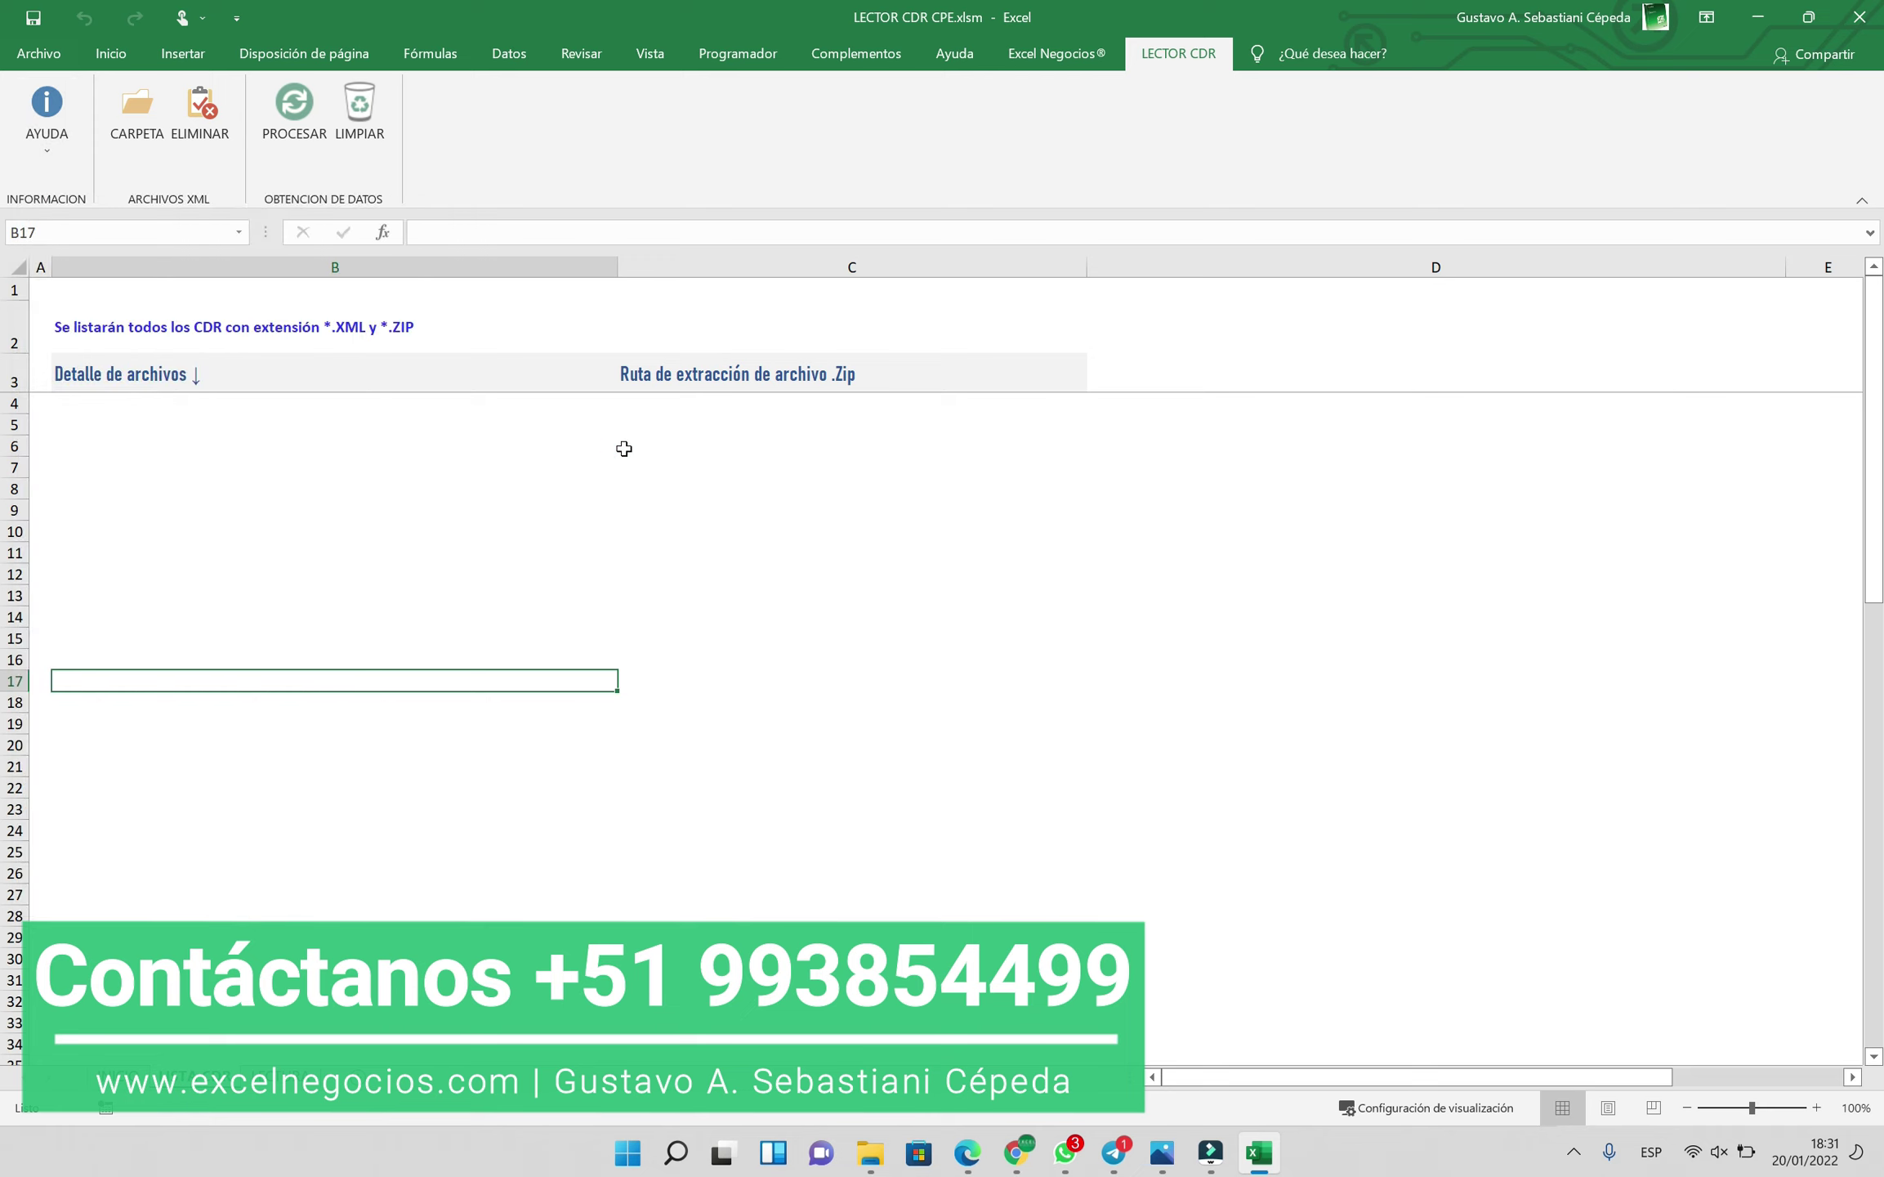